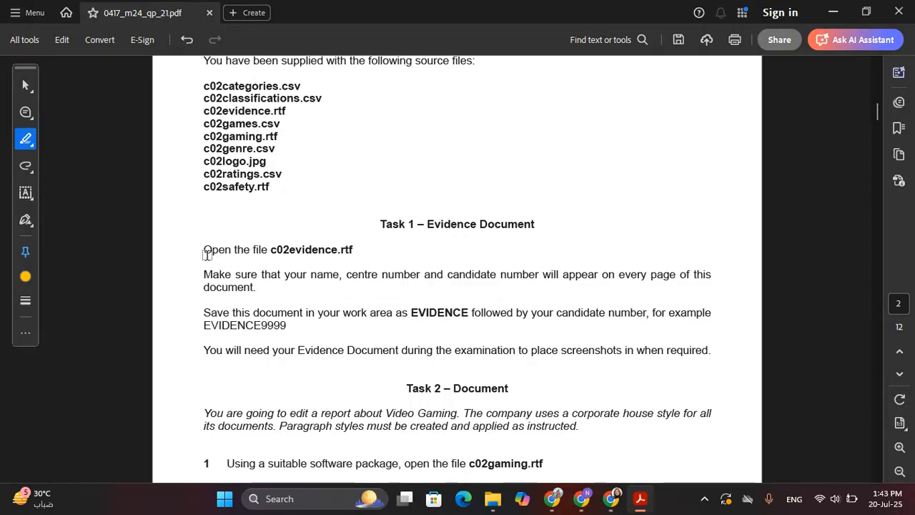
# Step: Highlight the Task 1 lines about opening c02evidence.rtf and showing name and candidate numbers
pyautogui.moveTo(205, 250); pyautogui.dragTo(359, 247)
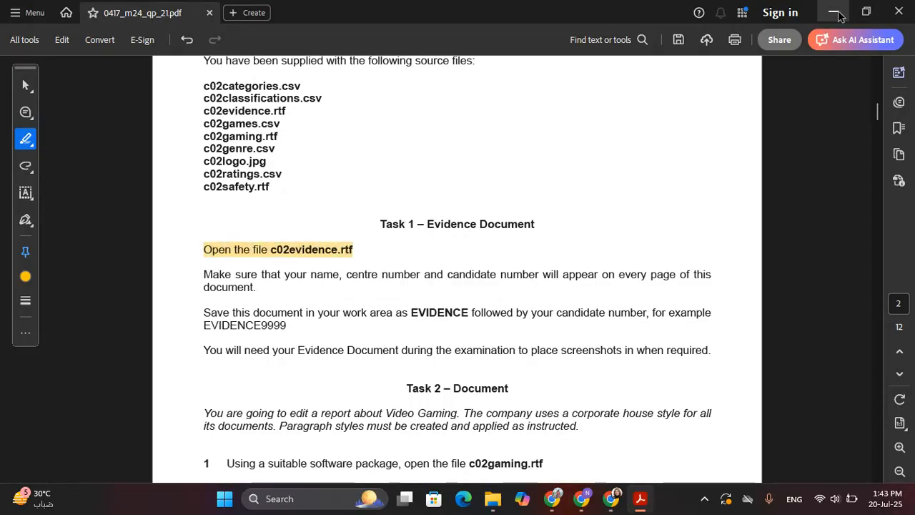
pyautogui.click(228, 247)
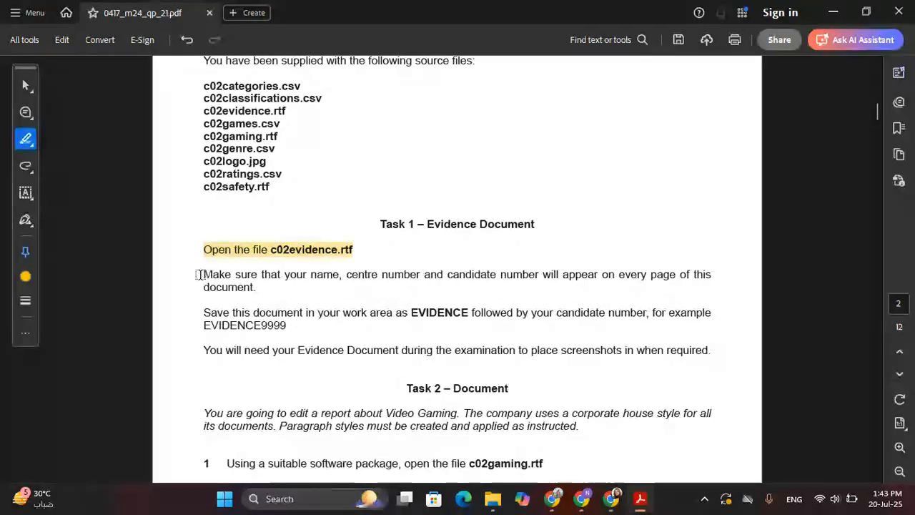
pyautogui.moveTo(201, 274); pyautogui.dragTo(219, 277)
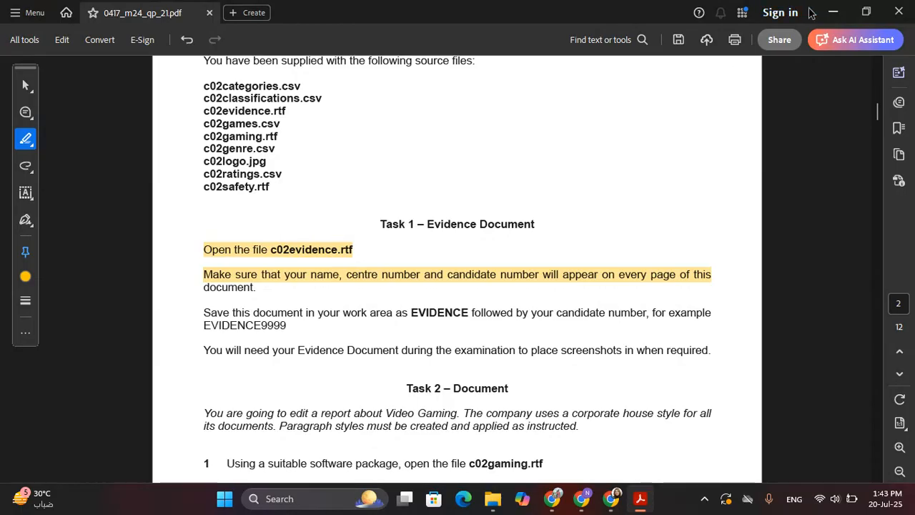
pyautogui.click(832, 13)
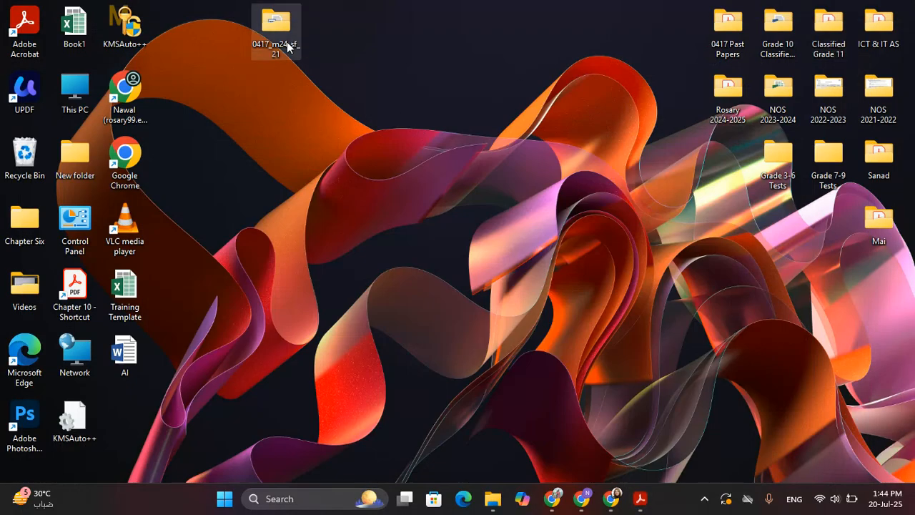
# Step: Open c02evidence from the 0417_m24_sf_21 folder in Word
pyautogui.doubleClick(287, 41)
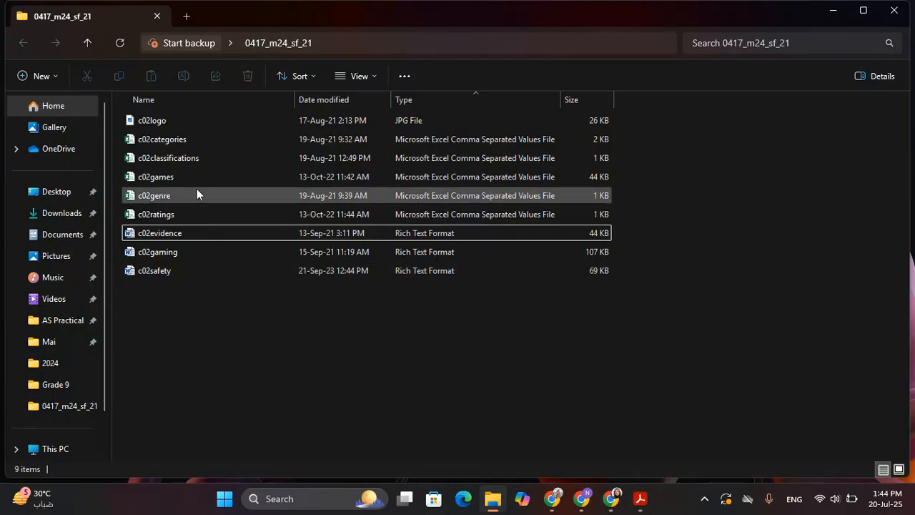
pyautogui.doubleClick(191, 234)
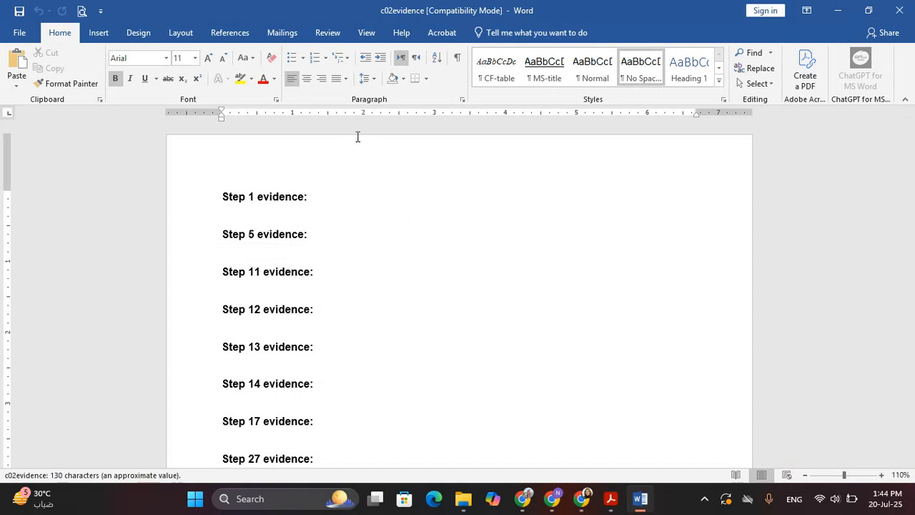
# Step: Type the candidate's name, centre number and candidate number into the c02evidence page header
pyautogui.doubleClick(347, 155)
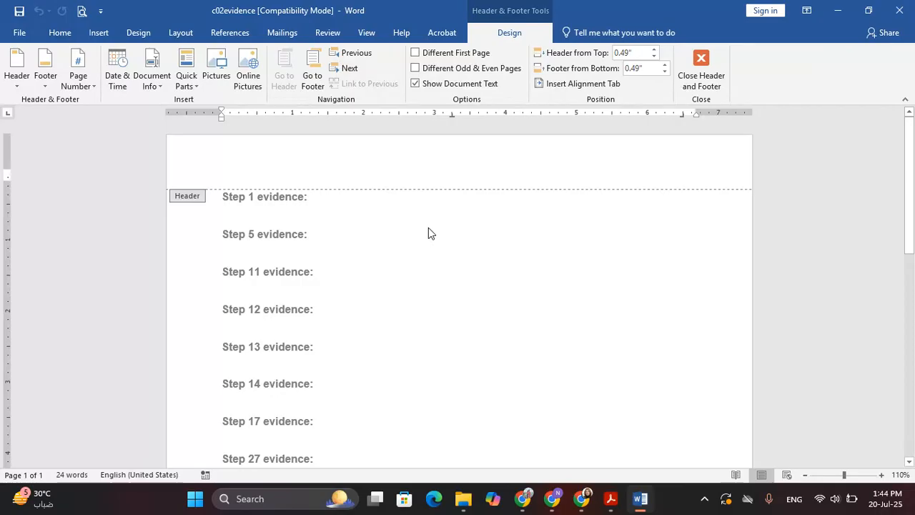
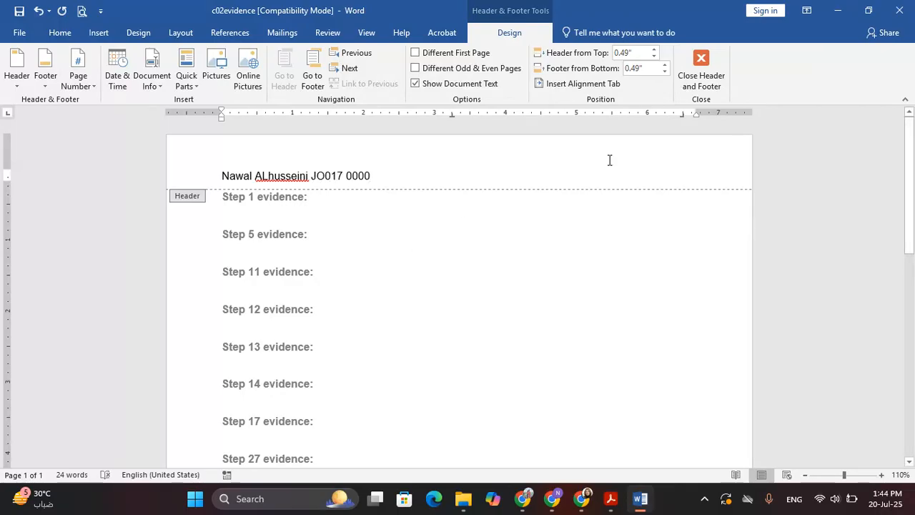
pyautogui.click(700, 72)
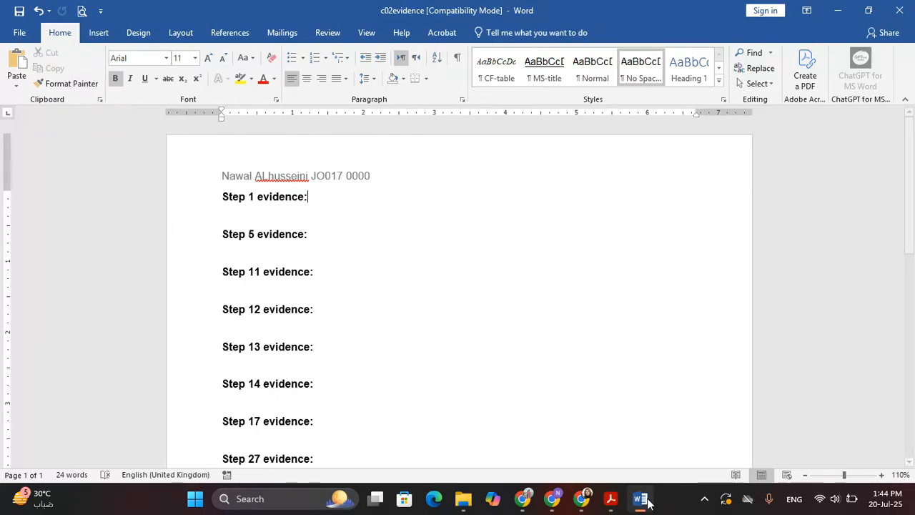
# Step: Save the document as EVIDENCE0000 (Rich Text Format) in the 0417_m24_sf_21 folder
pyautogui.click(4, 35)
pyautogui.click(43, 165)
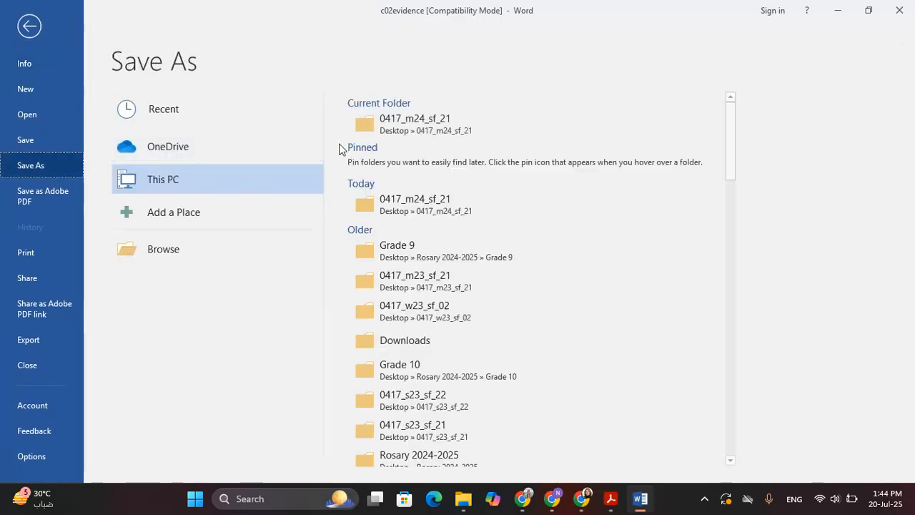
pyautogui.click(464, 125)
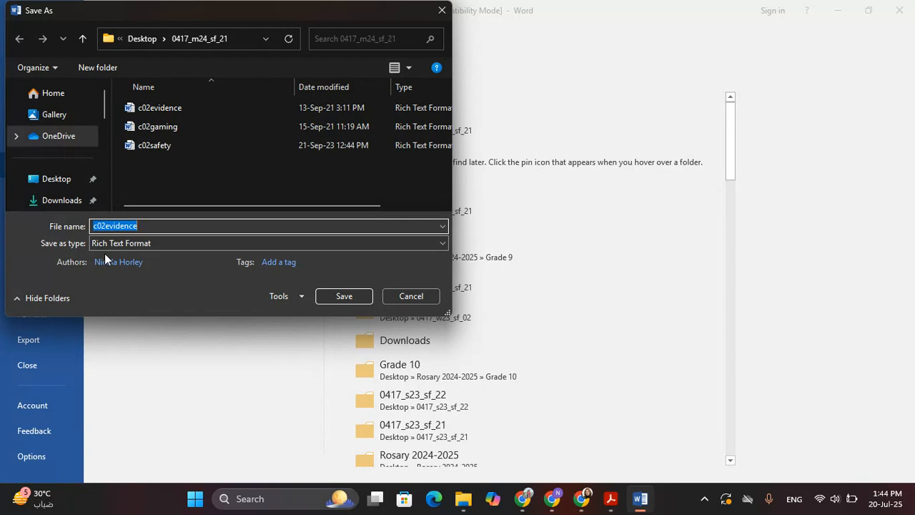
pyautogui.write('EVIDENCE0000')
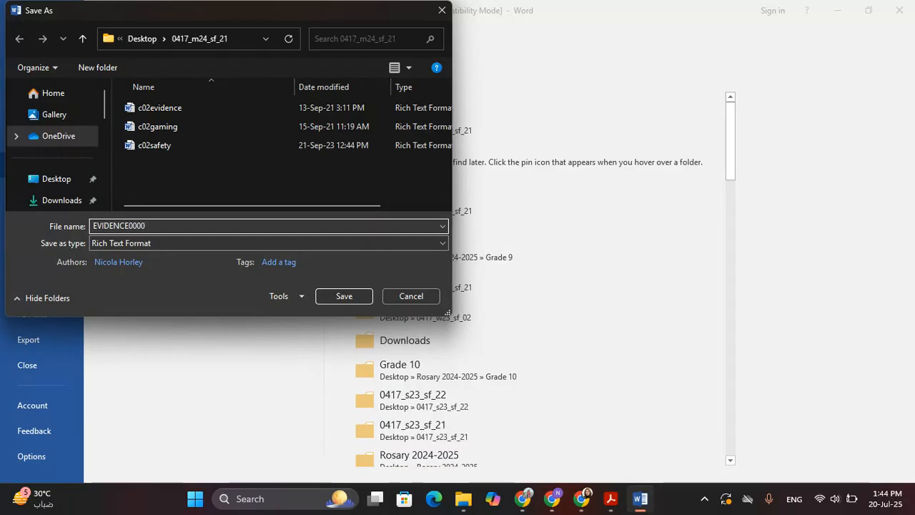
pyautogui.press('Return')
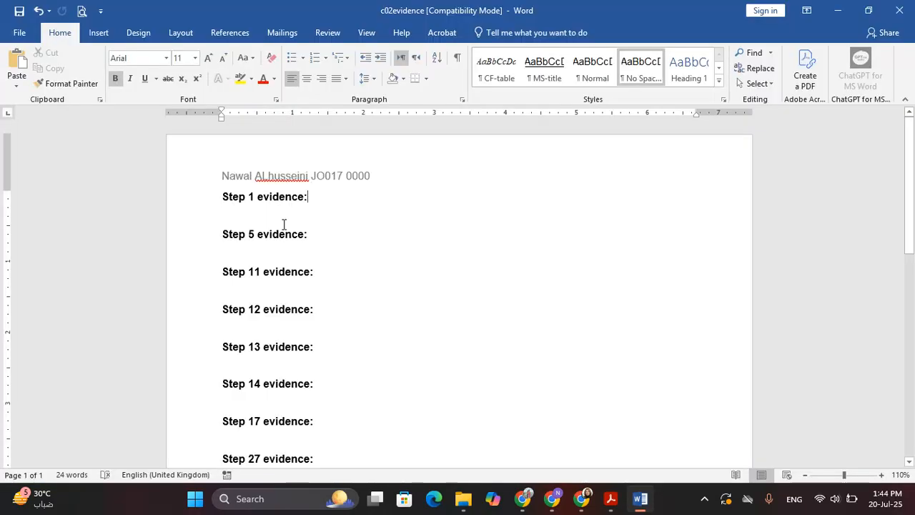
pyautogui.click(845, 6)
# Step: Highlight the EVIDENCE save line, the paragraph-styles sentence and the open c02gaming.rtf step
pyautogui.click(611, 498)
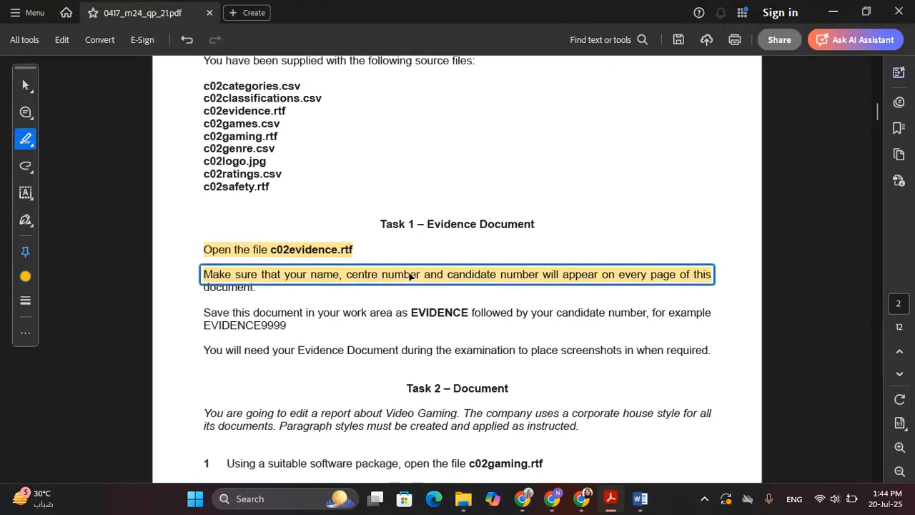
pyautogui.scroll(-2, 411, 276)
pyautogui.moveTo(203, 248); pyautogui.dragTo(286, 262)
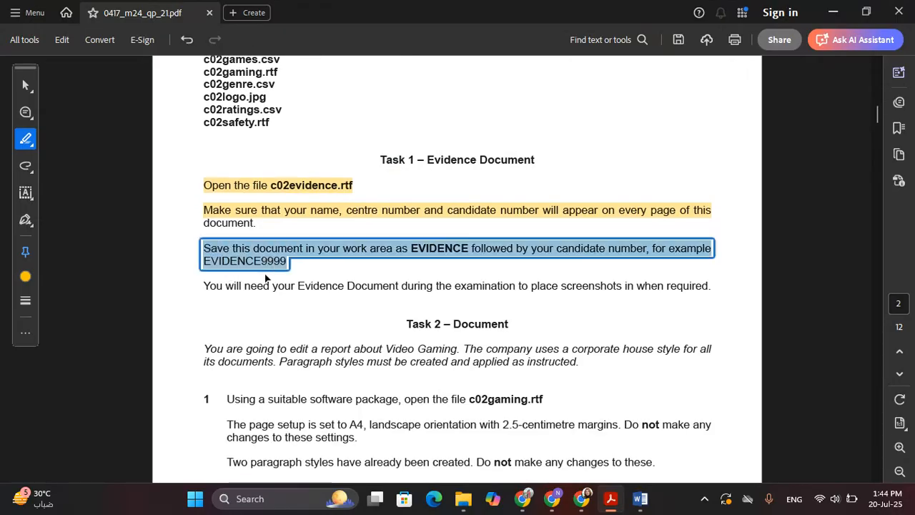
pyautogui.scroll(-3, 287, 389)
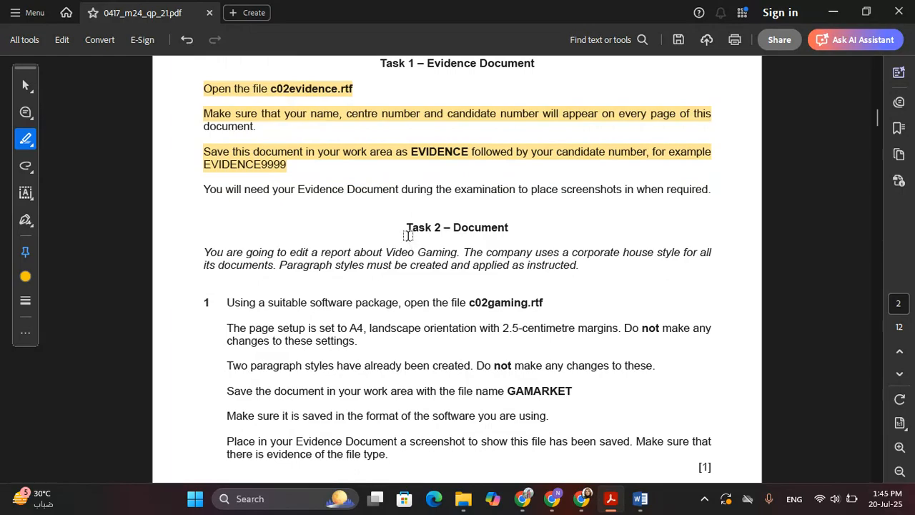
pyautogui.scroll(-3, 407, 236)
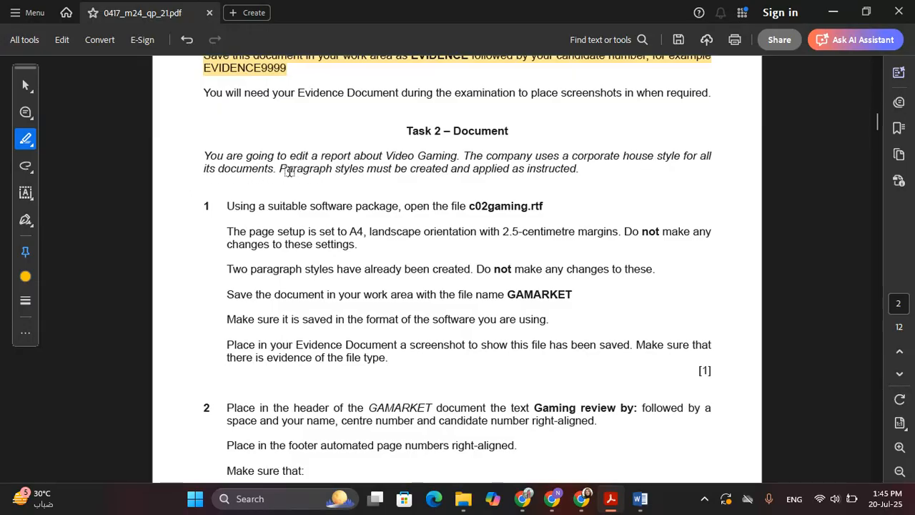
pyautogui.moveTo(278, 169); pyautogui.dragTo(576, 173)
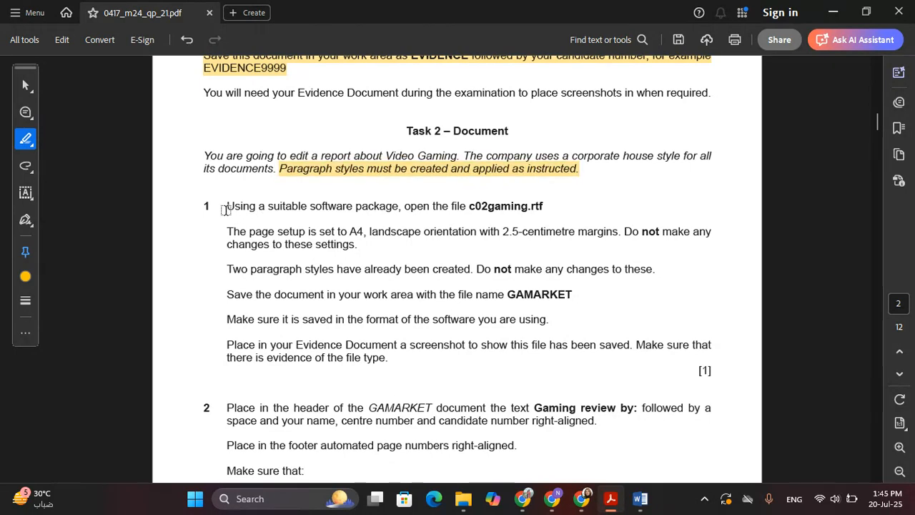
pyautogui.moveTo(227, 207); pyautogui.dragTo(545, 207)
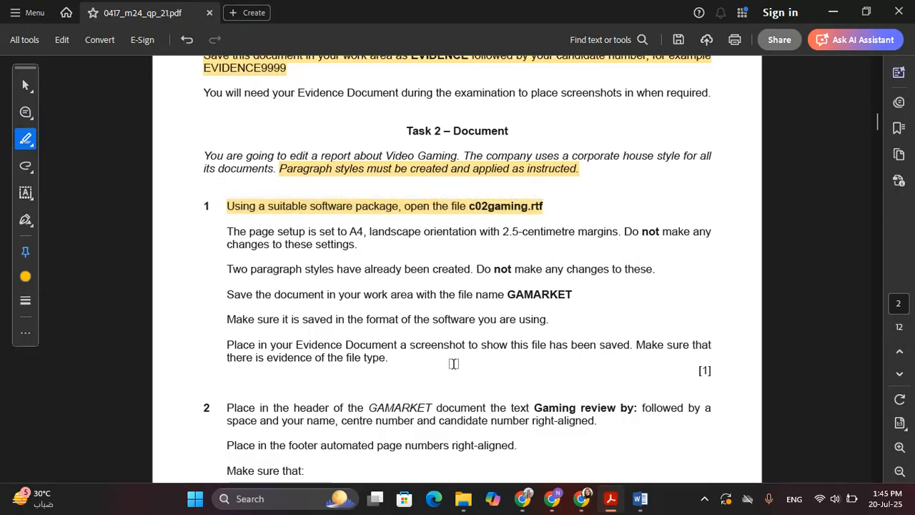
pyautogui.click(833, 12)
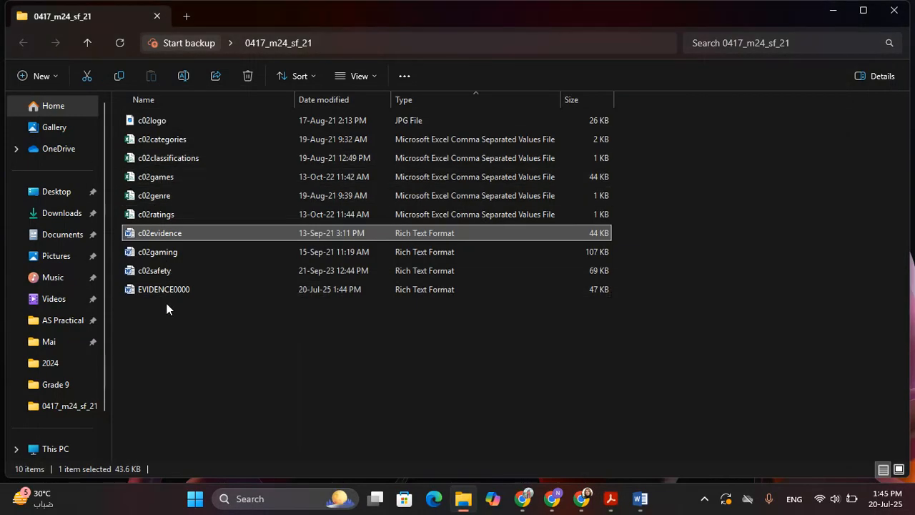
# Step: Open c02gaming in Word and bring the exam paper back
pyautogui.doubleClick(173, 250)
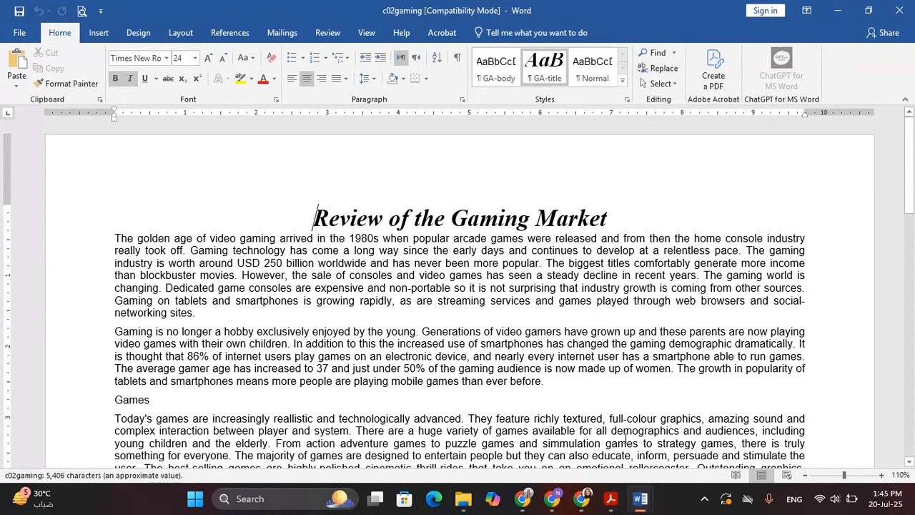
pyautogui.click(610, 499)
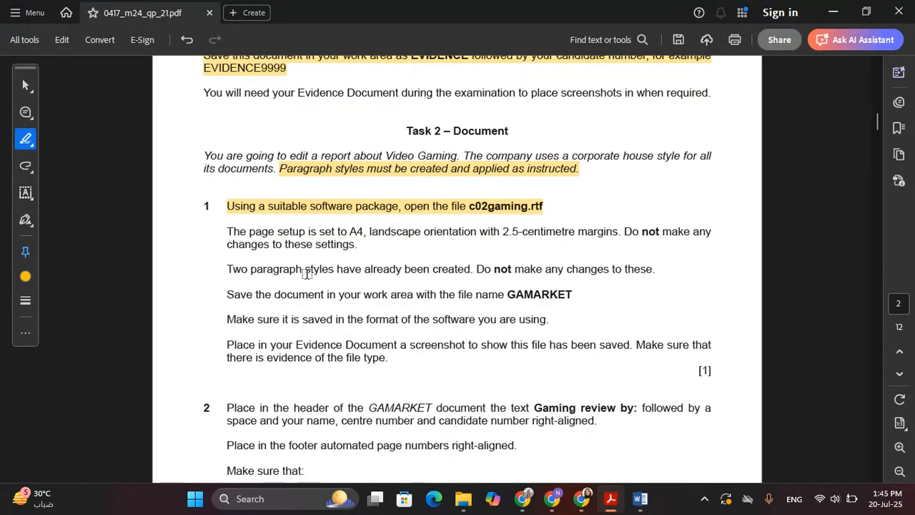
# Step: Highlight the page-setup, paragraph-styles and native-format save instructions plus the name GAMARKET
pyautogui.moveTo(227, 231); pyautogui.dragTo(593, 230)
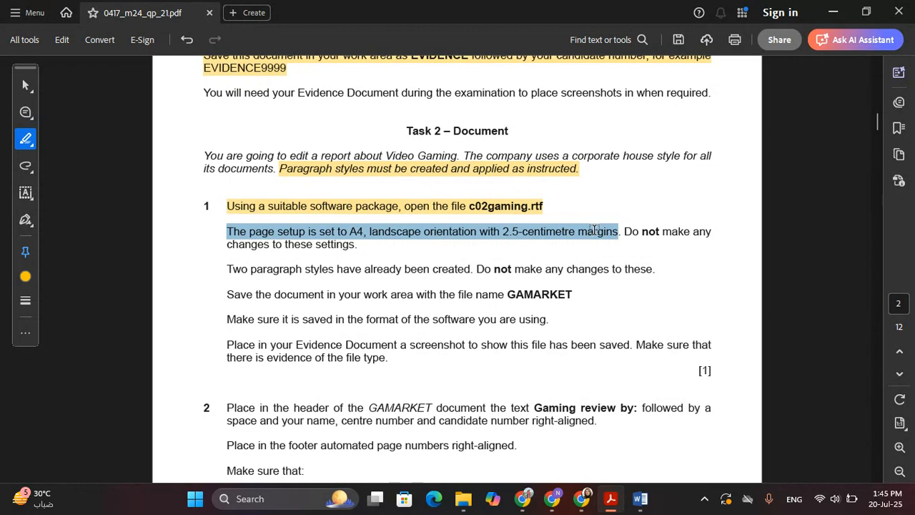
pyautogui.moveTo(594, 230); pyautogui.dragTo(358, 248)
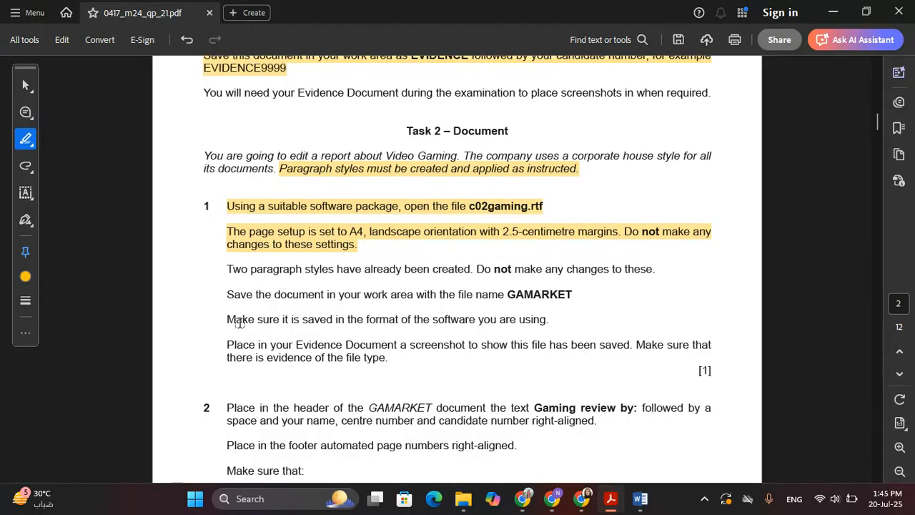
pyautogui.moveTo(225, 269); pyautogui.dragTo(654, 270)
pyautogui.scroll(-3, 521, 441)
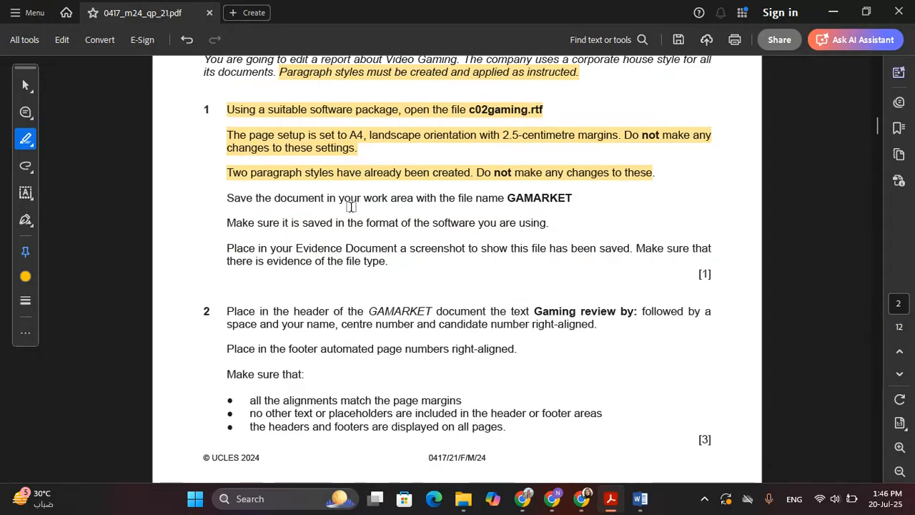
pyautogui.moveTo(228, 224); pyautogui.dragTo(547, 222)
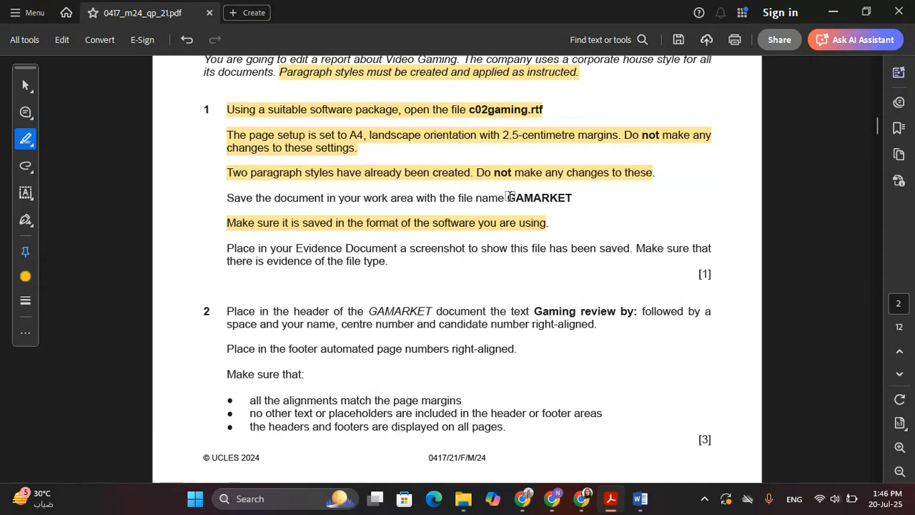
pyautogui.moveTo(508, 198); pyautogui.dragTo(573, 197)
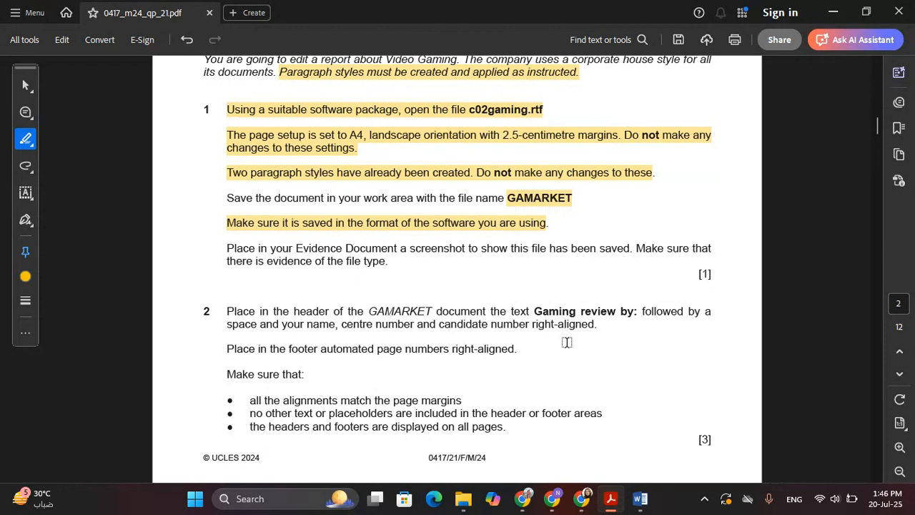
pyautogui.hotkey('alt', 'Tab')
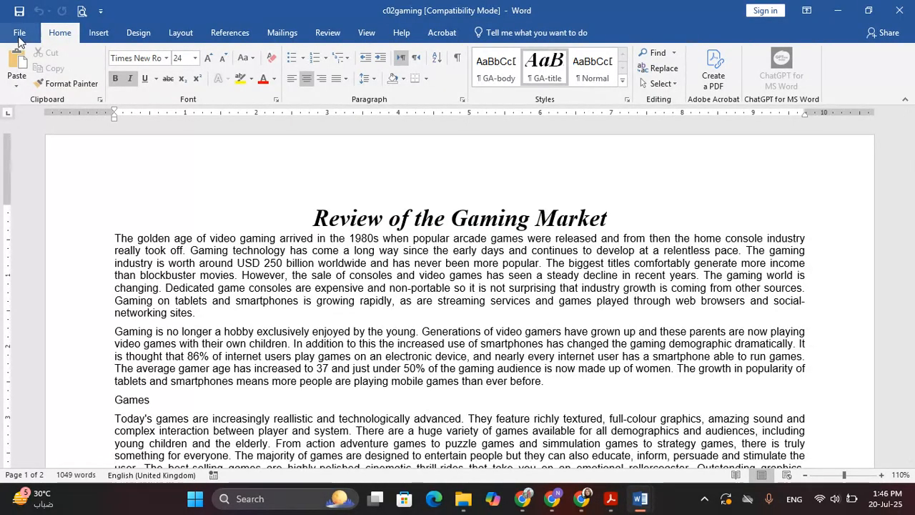
pyautogui.click(19, 32)
# Step: Save the gaming report as GAMARKET, type Word Document, in the 0417_m24_sf_21 folder
pyautogui.click(30, 165)
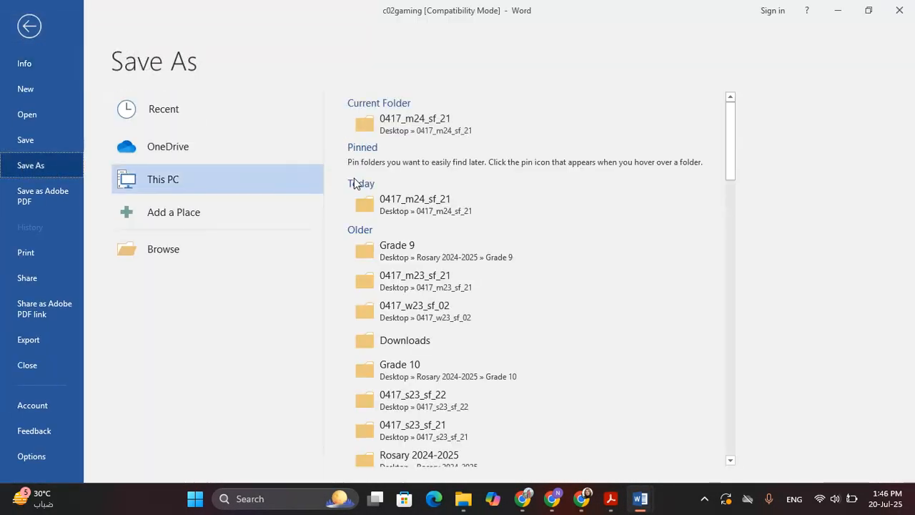
pyautogui.click(424, 126)
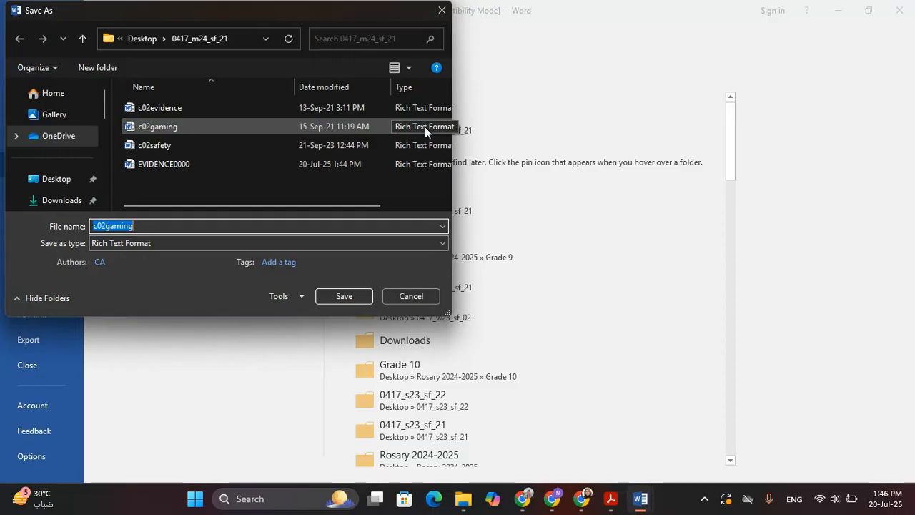
pyautogui.write('G')
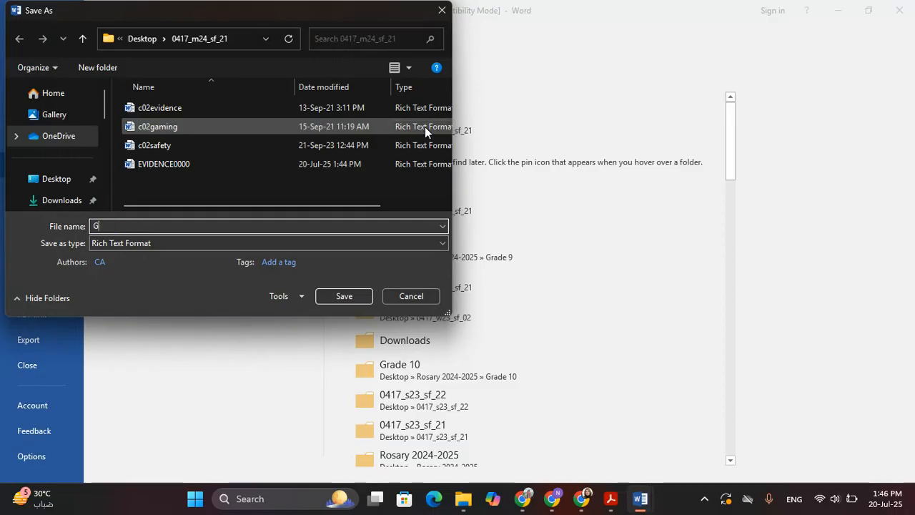
pyautogui.write('AMARKET')
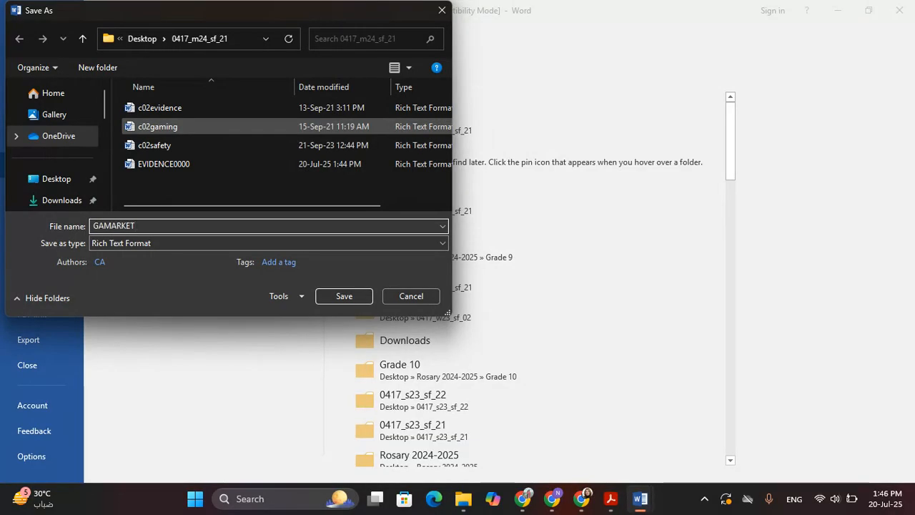
pyautogui.click(111, 245)
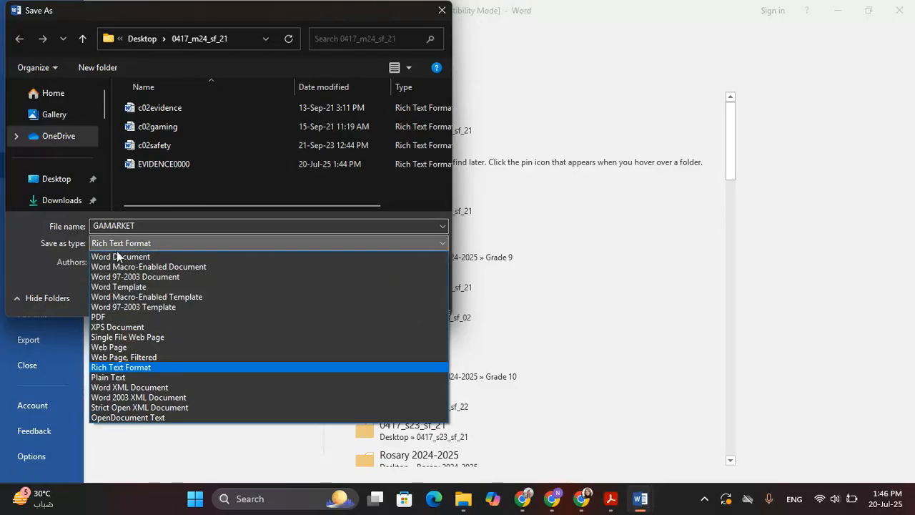
pyautogui.click(116, 254)
pyautogui.hotkey('alt', 'Tab')
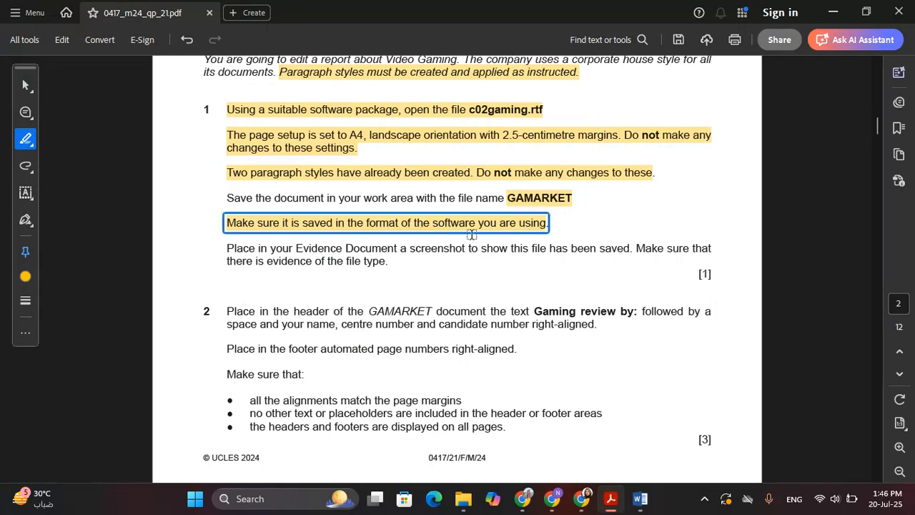
pyautogui.click(512, 257)
pyautogui.hotkey('alt', 'Tab')
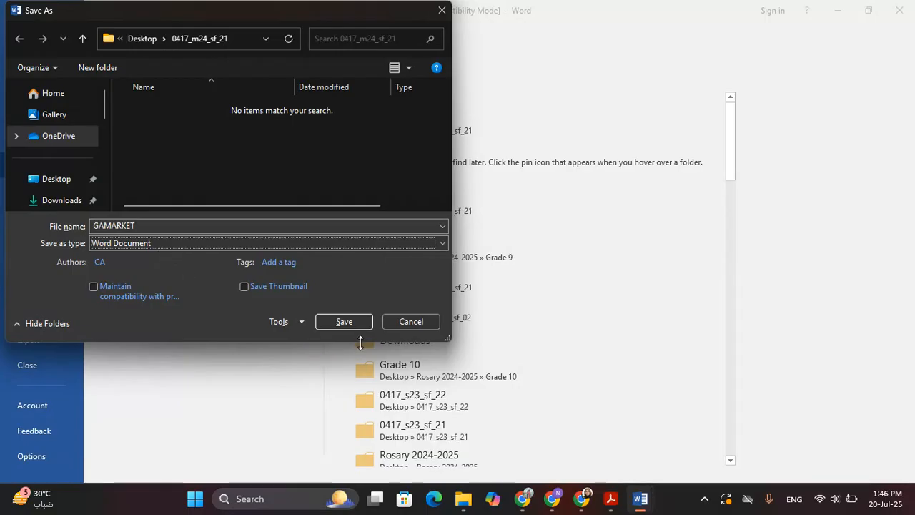
pyautogui.click(321, 321)
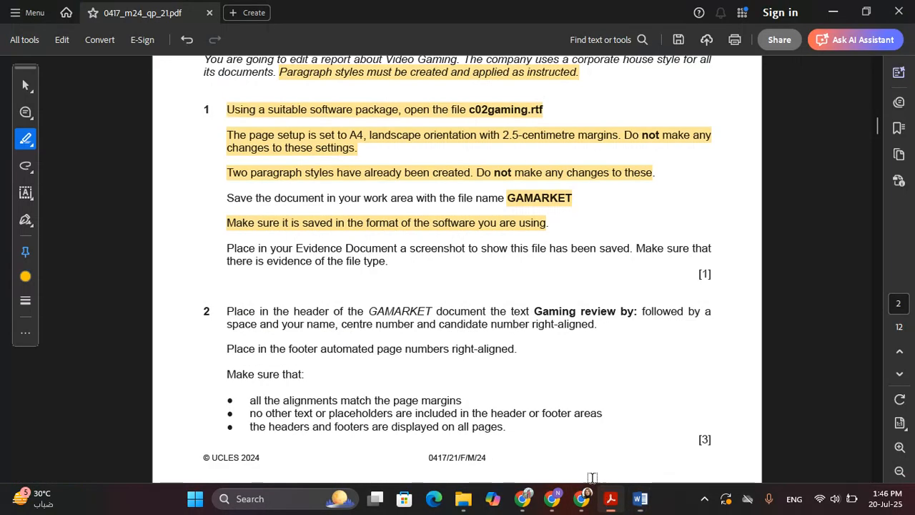
pyautogui.click(610, 498)
# Step: Highlight the 'Place in your Evidence Document…' screenshot instruction in yellow
pyautogui.scroll(-2, 247, 154)
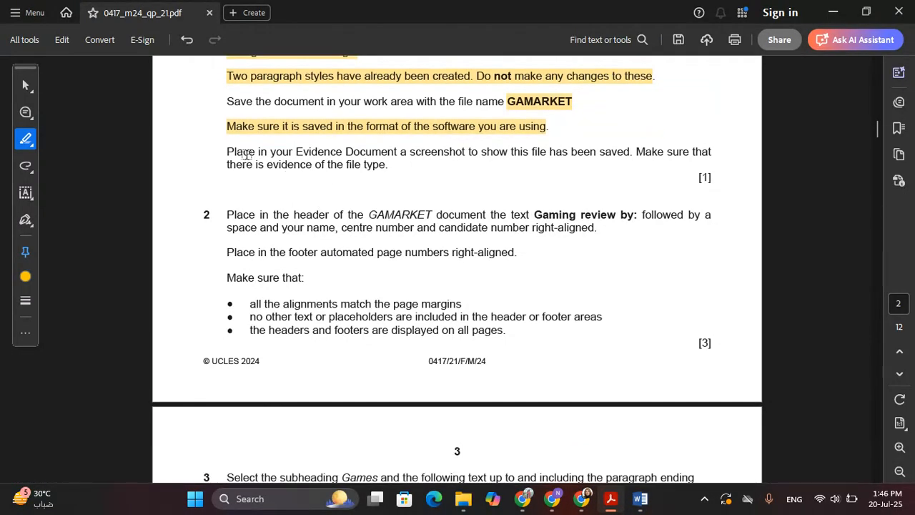
pyautogui.moveTo(223, 154); pyautogui.dragTo(247, 160)
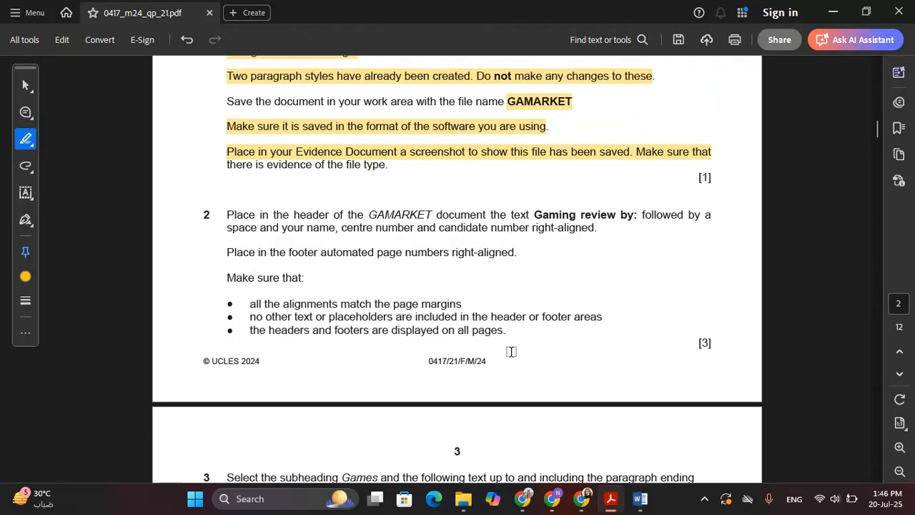
# Step: Snip the GAMARKET file row, showing its type and size, in File Explorer
pyautogui.moveTo(463, 498)
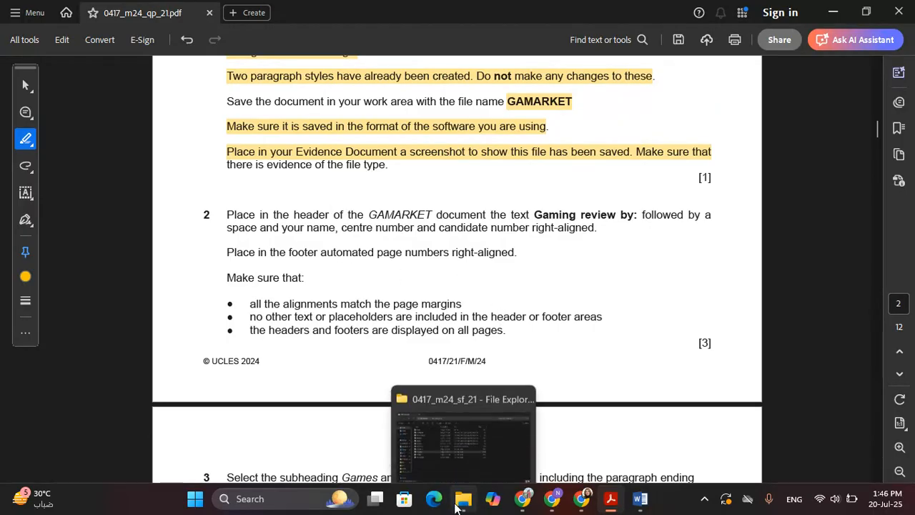
pyautogui.click(498, 423)
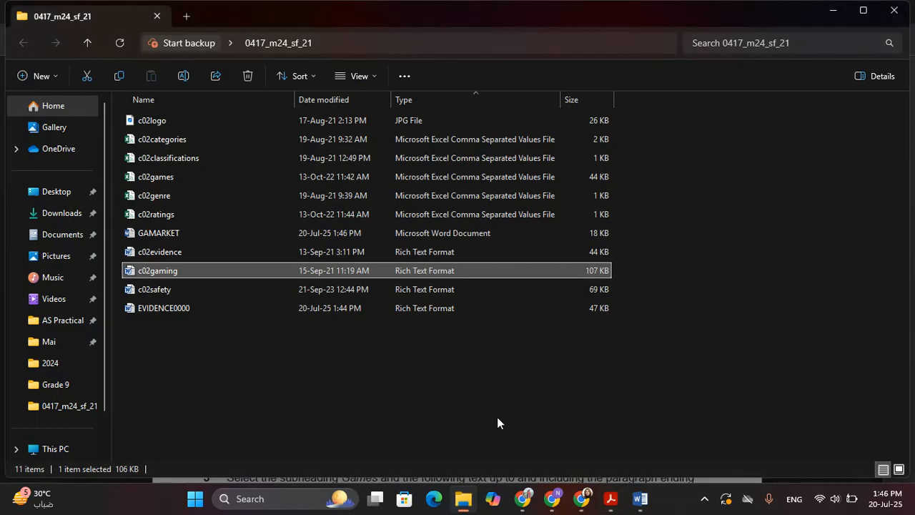
pyautogui.click(411, 408)
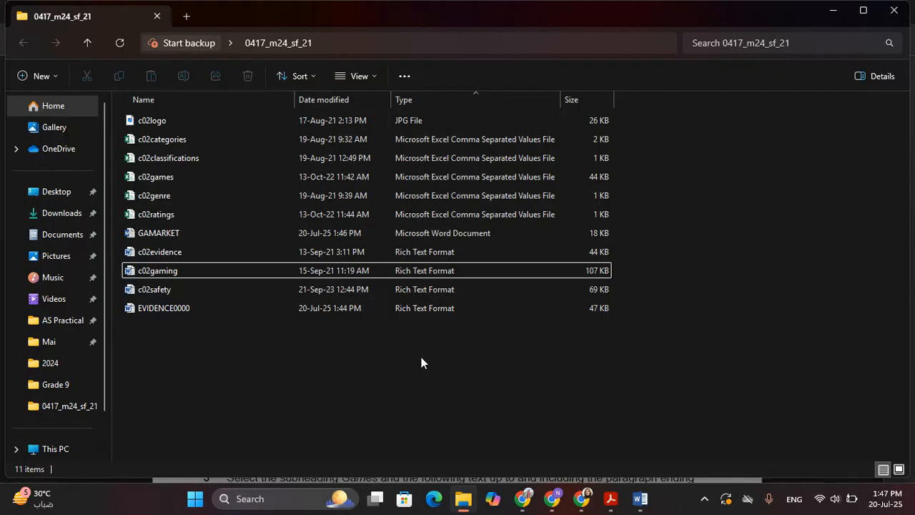
pyautogui.press('super+shift+s')
pyautogui.moveTo(117, 223); pyautogui.dragTo(614, 243)
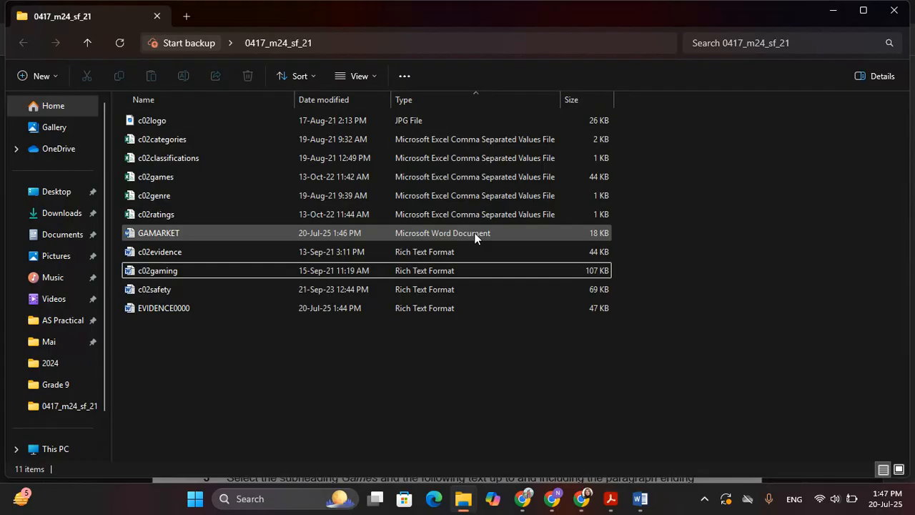
# Step: Paste the GAMARKET capture under 'Step 1 evidence:' in EVIDENCE0000
pyautogui.click(647, 496)
pyautogui.click(568, 429)
pyautogui.click(258, 214)
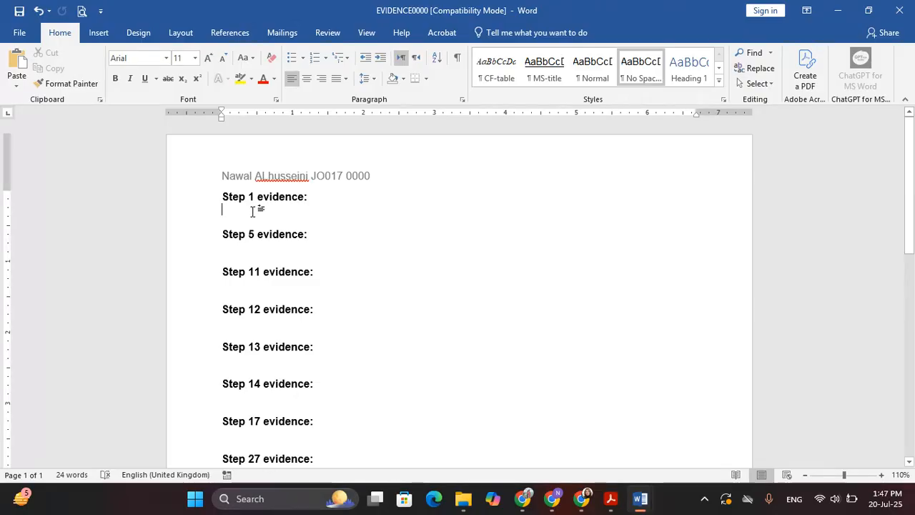
pyautogui.moveTo(254, 216); pyautogui.dragTo(255, 215)
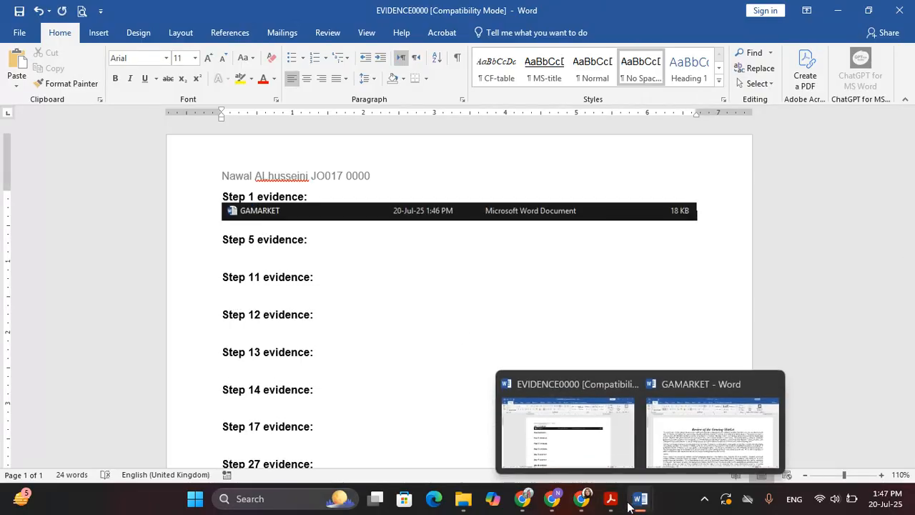
pyautogui.click(586, 381)
pyautogui.scroll(-1, 308, 141)
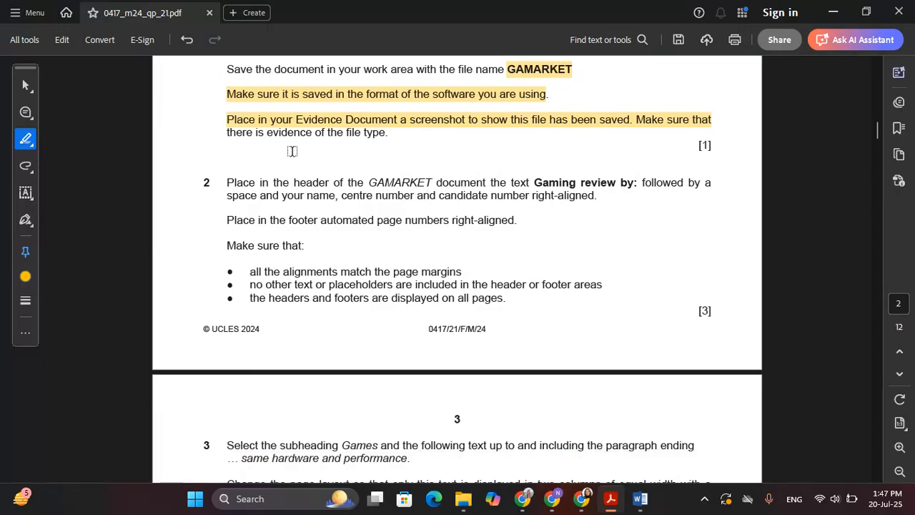
# Step: Highlight task 2's first two lines about the 'Gaming review by:' header in Acrobat, then return to GAMARKET
pyautogui.scroll(-1, 292, 149)
pyautogui.moveTo(222, 119); pyautogui.dragTo(640, 120)
pyautogui.moveTo(231, 138); pyautogui.dragTo(593, 134)
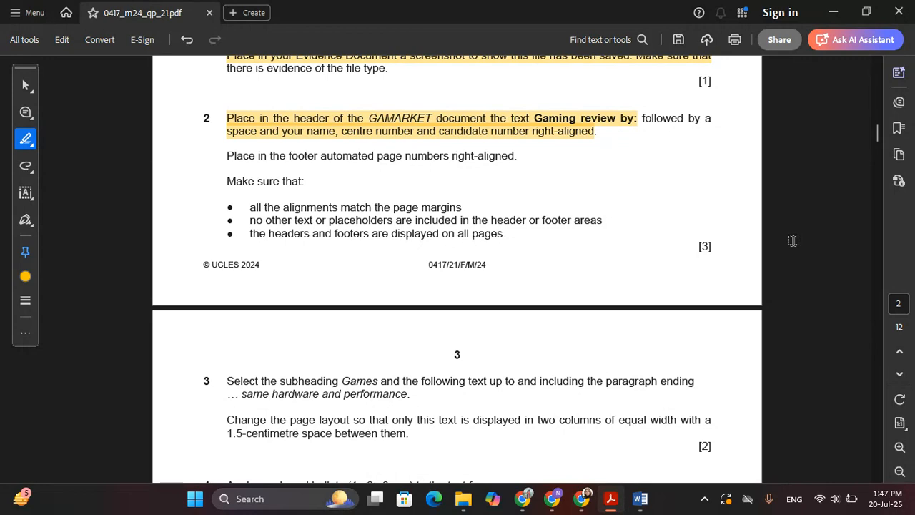
pyautogui.moveTo(641, 500)
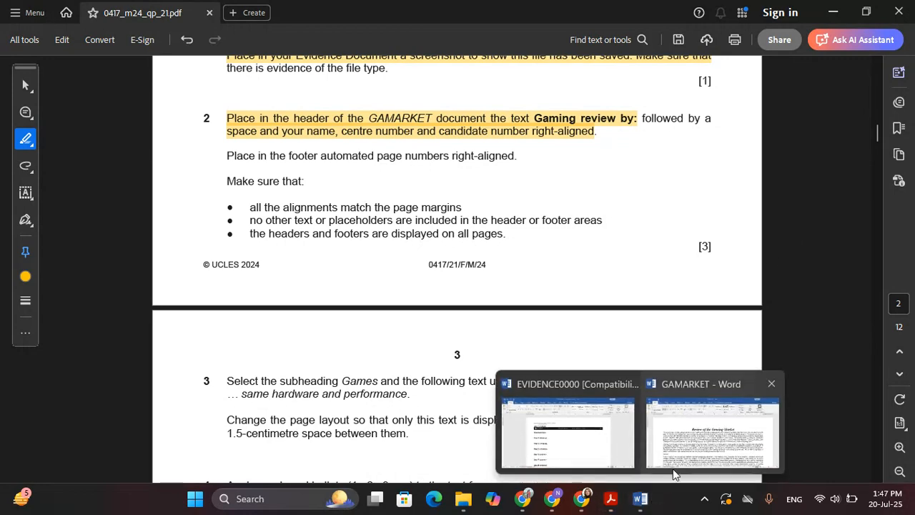
pyautogui.click(704, 425)
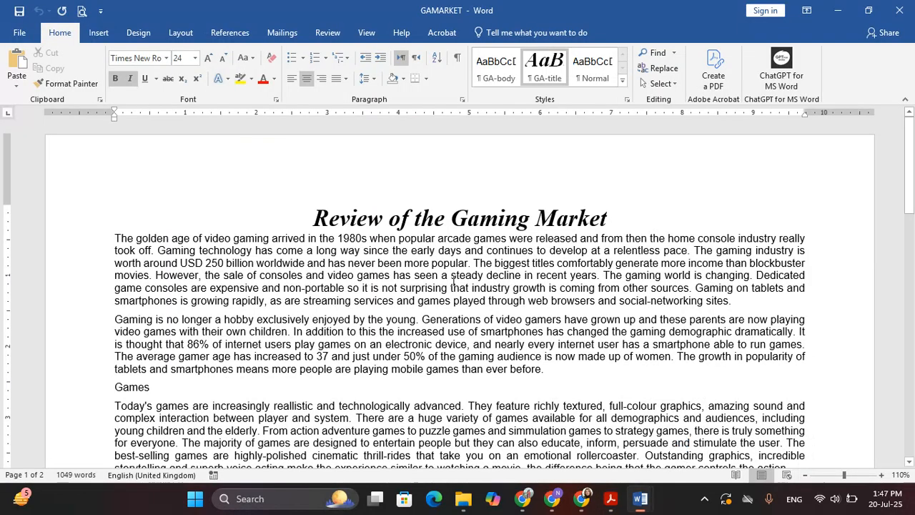
# Step: Insert a Blank (Three Columns) header and select its right-hand placeholder
pyautogui.click(353, 161)
pyautogui.doubleClick(477, 162)
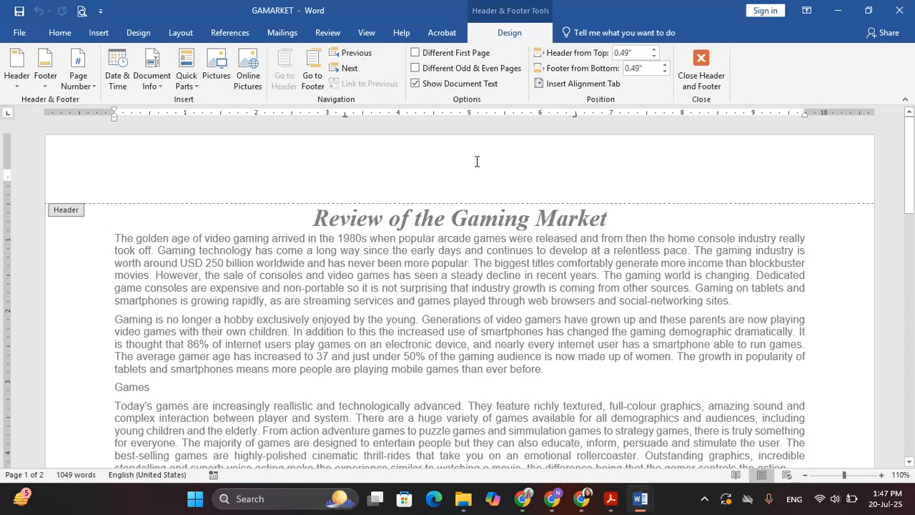
pyautogui.click(16, 77)
pyautogui.click(83, 241)
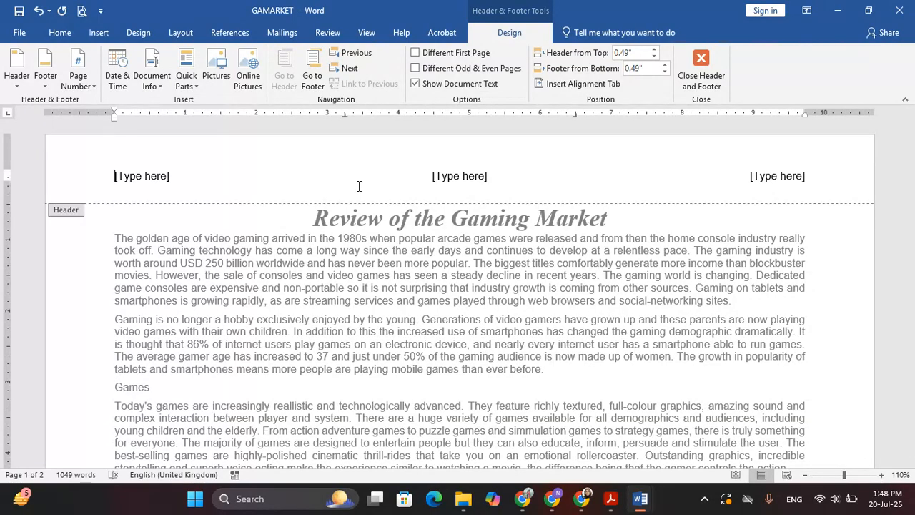
pyautogui.click(791, 179)
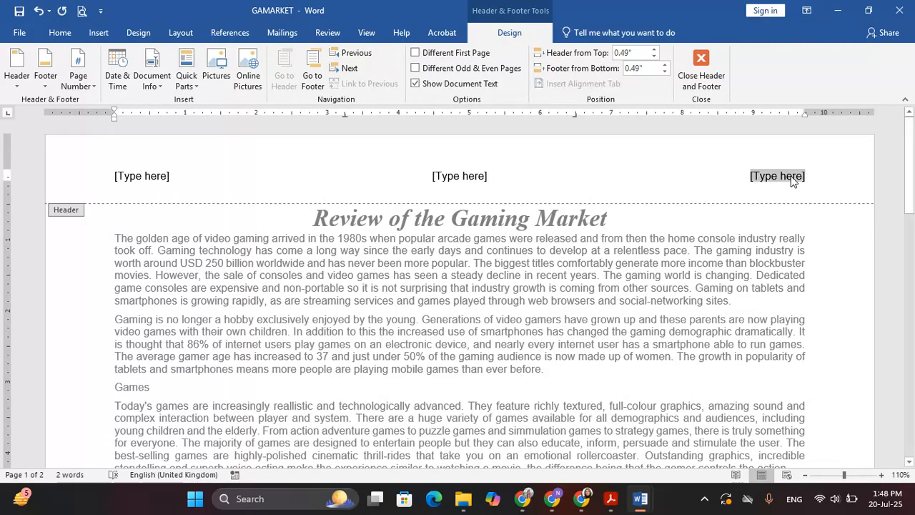
# Step: Type 'Gaming review by:' with the candidate's name, centre number and candidate number in the right header slot
pyautogui.hotkey('alt', 'Tab')
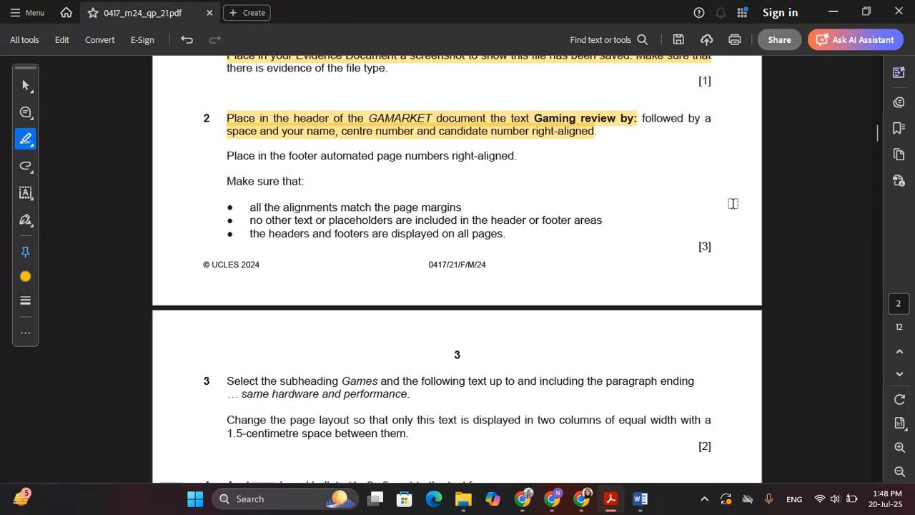
pyautogui.hotkey('alt', 'Tab')
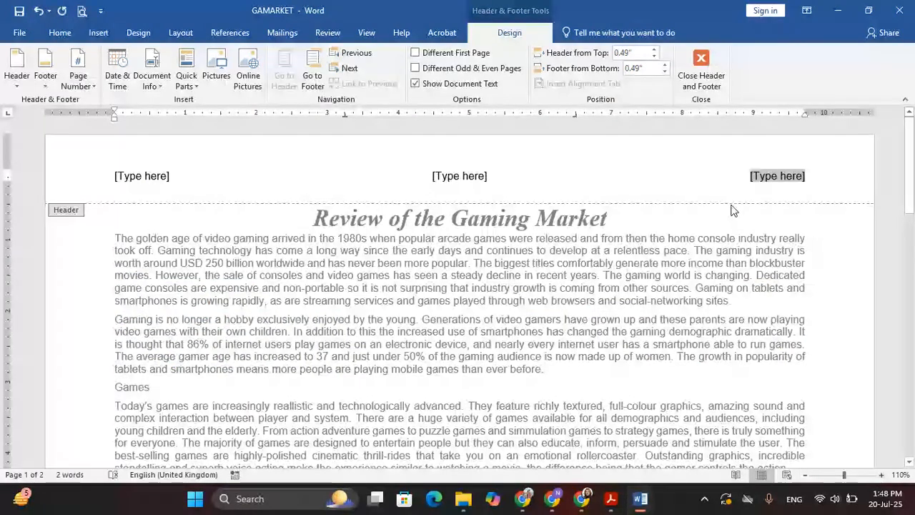
pyautogui.hotkey('alt', 'Tab')
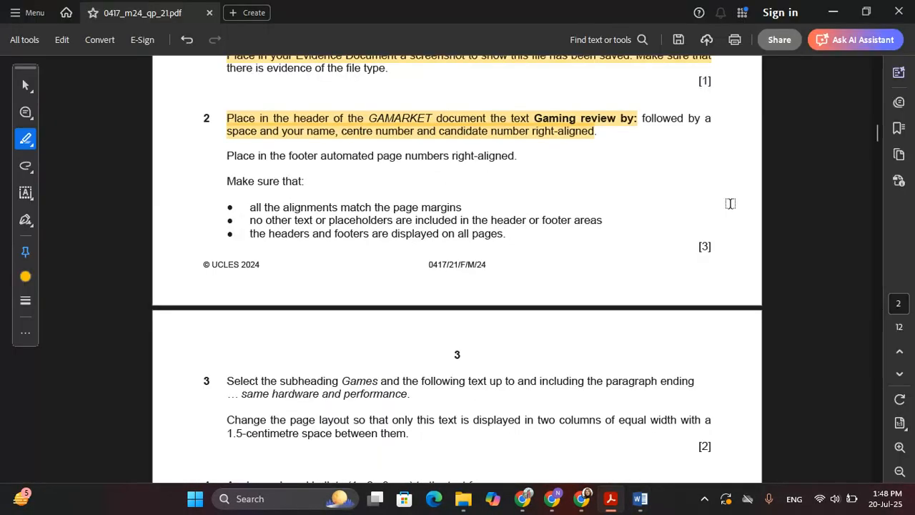
pyautogui.hotkey('alt', 'Tab')
pyautogui.write('Gaming ')
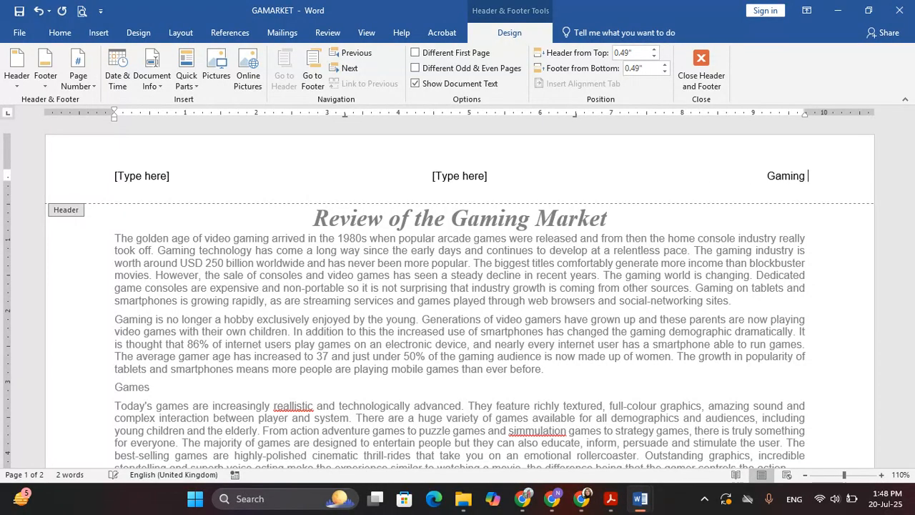
pyautogui.write('review by')
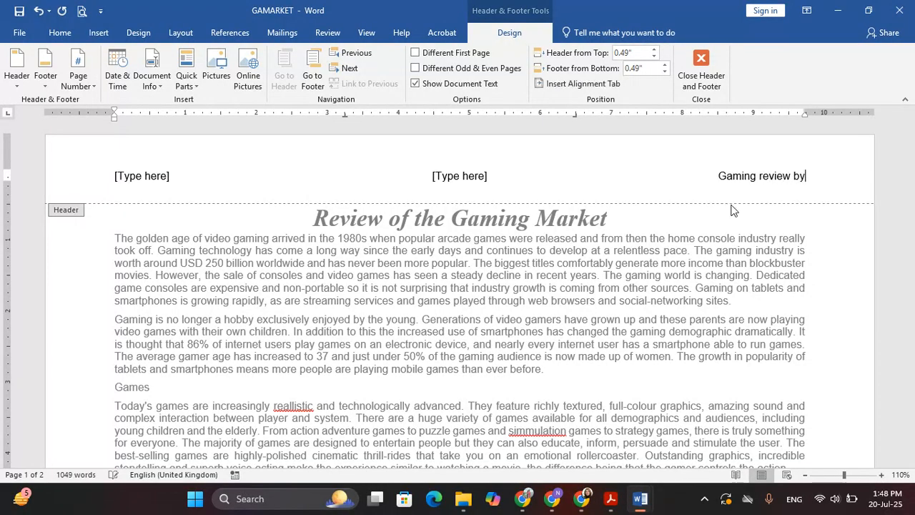
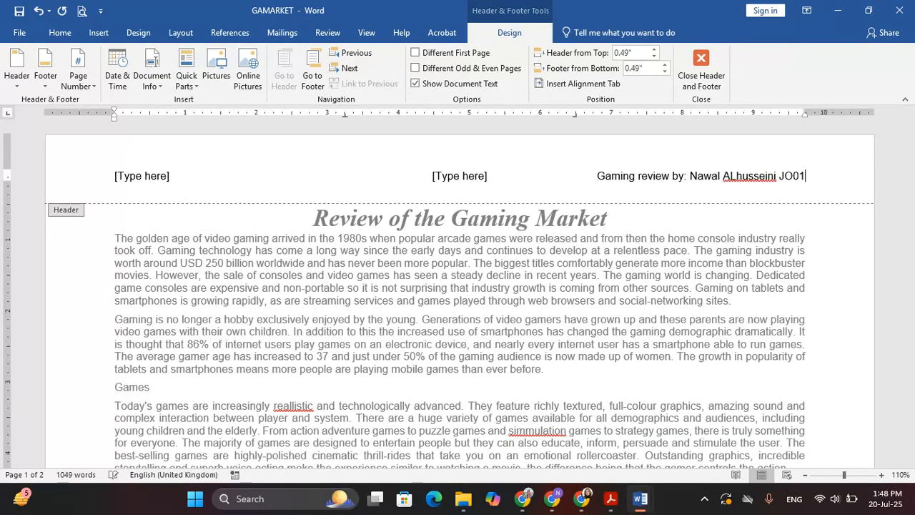
pyautogui.write('7 0000')
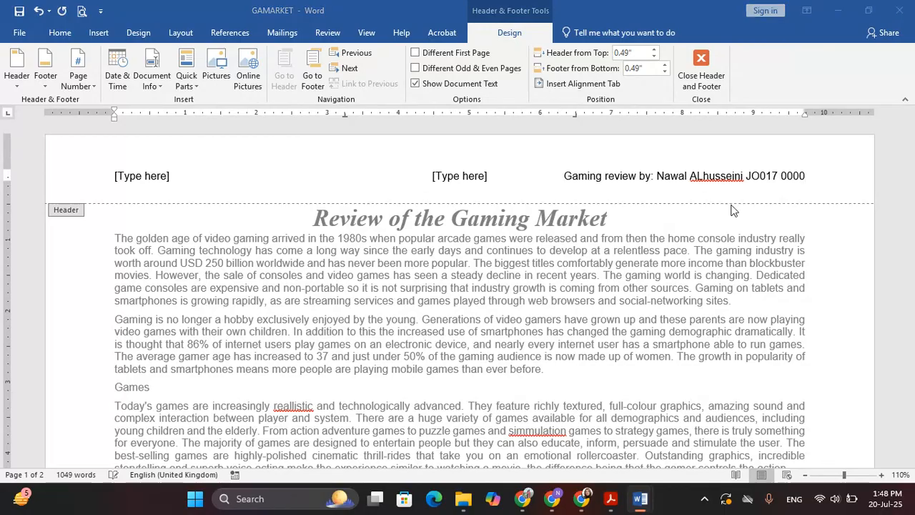
pyautogui.hotkey('alt', 'Tab')
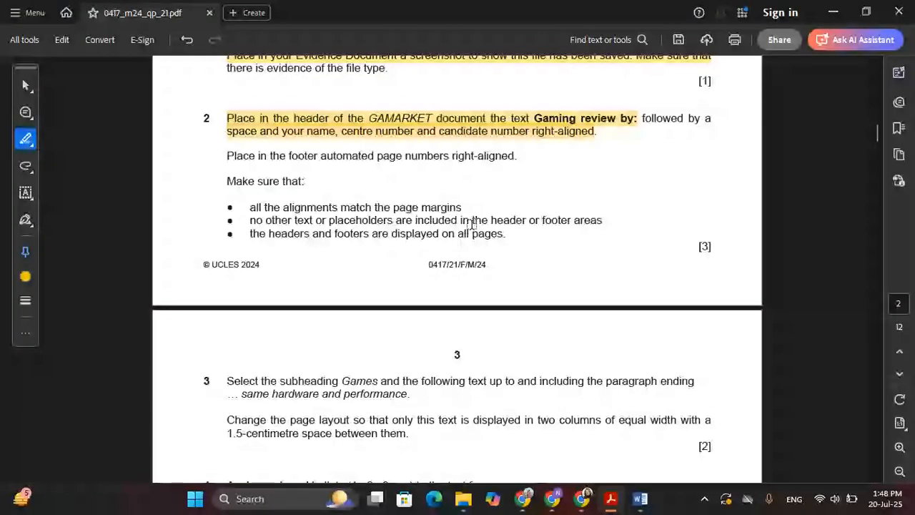
pyautogui.hotkey('alt', 'Tab')
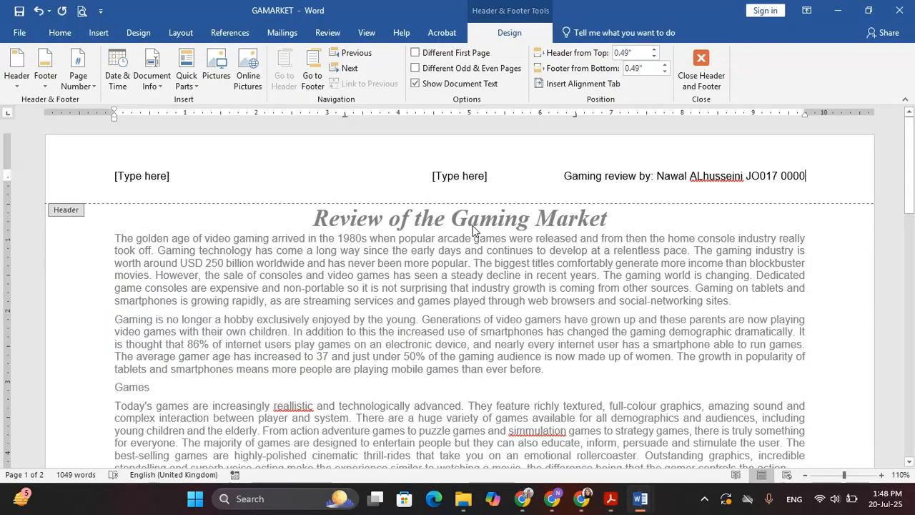
pyautogui.click(118, 176)
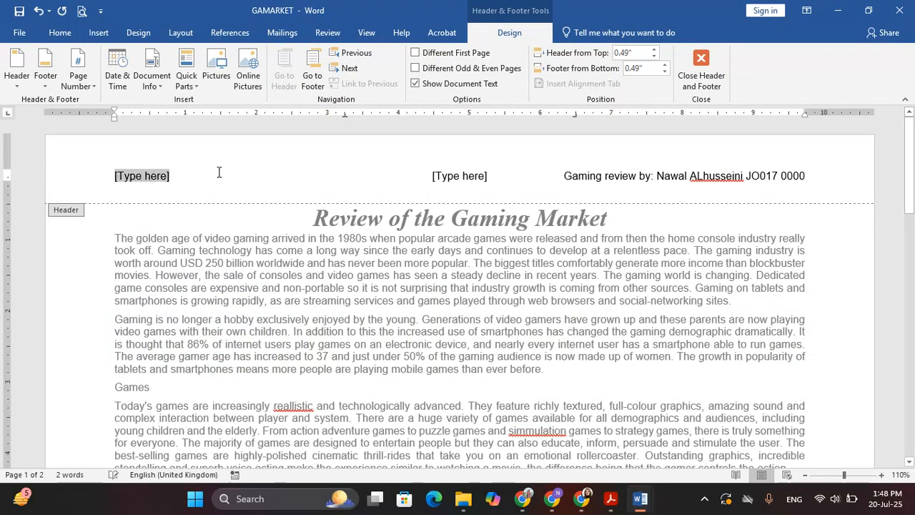
# Step: Delete the left and centre header placeholders
pyautogui.press('Delete')
pyautogui.click(452, 175)
pyautogui.press('Delete')
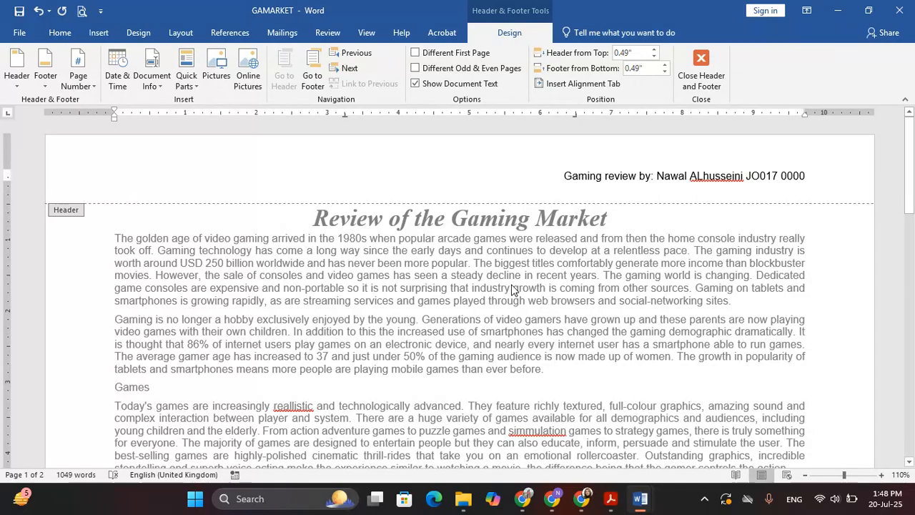
pyautogui.scroll(-5, 472, 331)
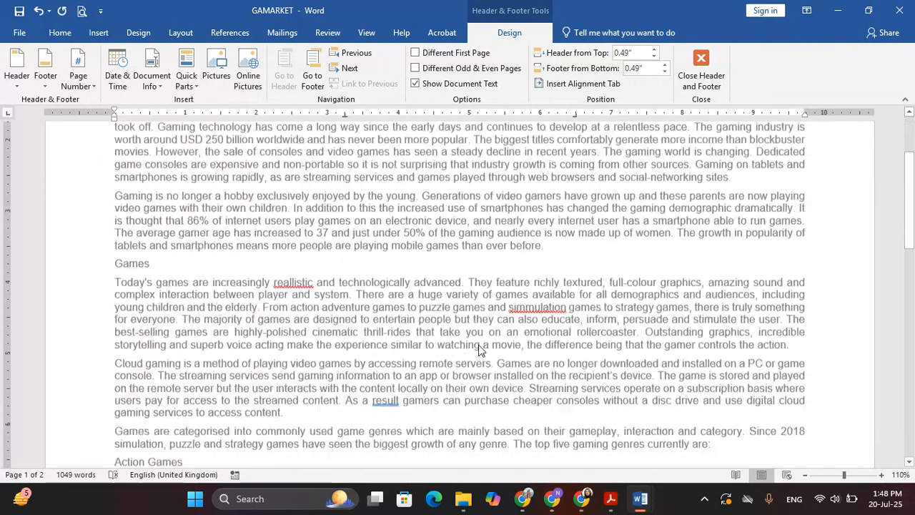
# Step: Highlight the right-aligned automated page-number footer instruction in the question paper
pyautogui.hotkey('alt', 'Tab')
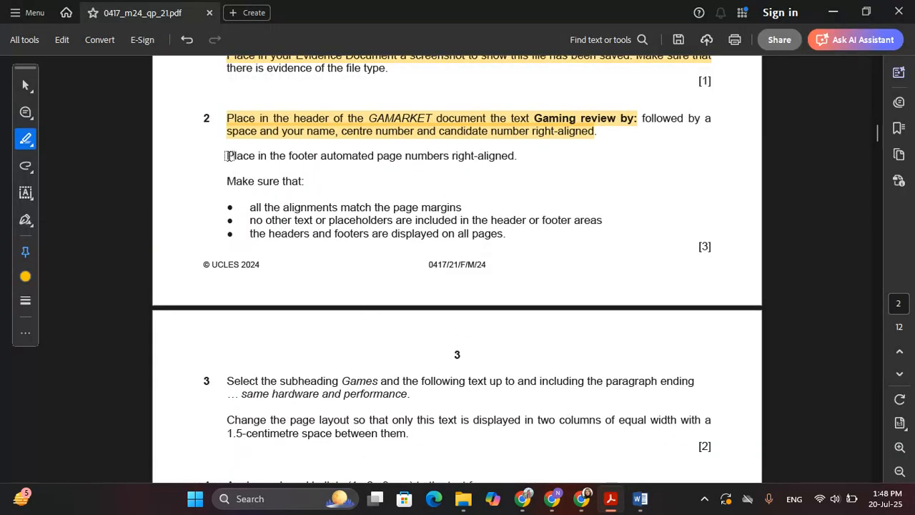
pyautogui.moveTo(227, 156); pyautogui.dragTo(515, 157)
pyautogui.hotkey('alt', 'Tab')
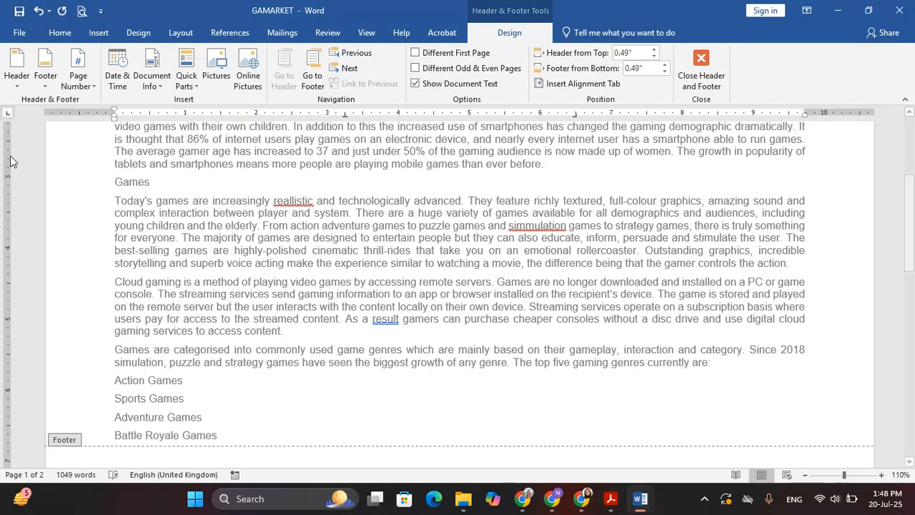
# Step: Add a Blank (Three Columns) footer with a Page field in the right-hand slot
pyautogui.click(45, 72)
pyautogui.click(88, 217)
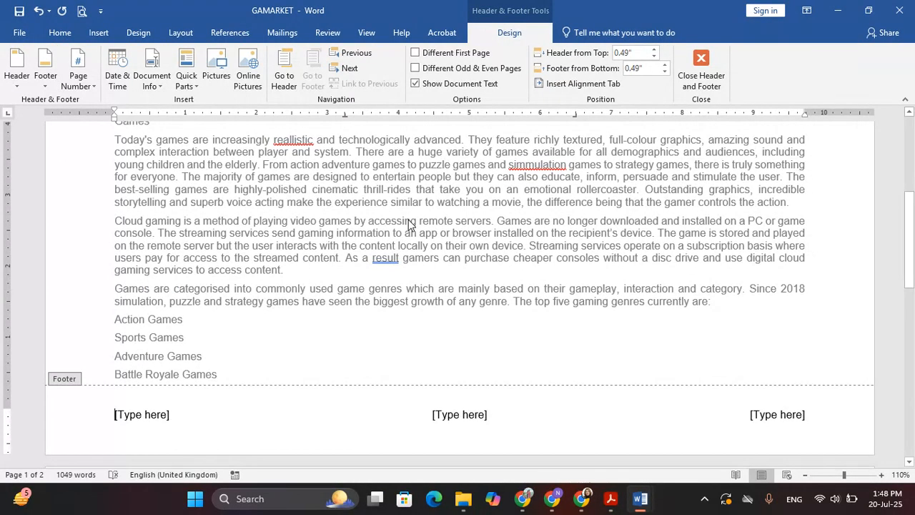
pyautogui.click(761, 416)
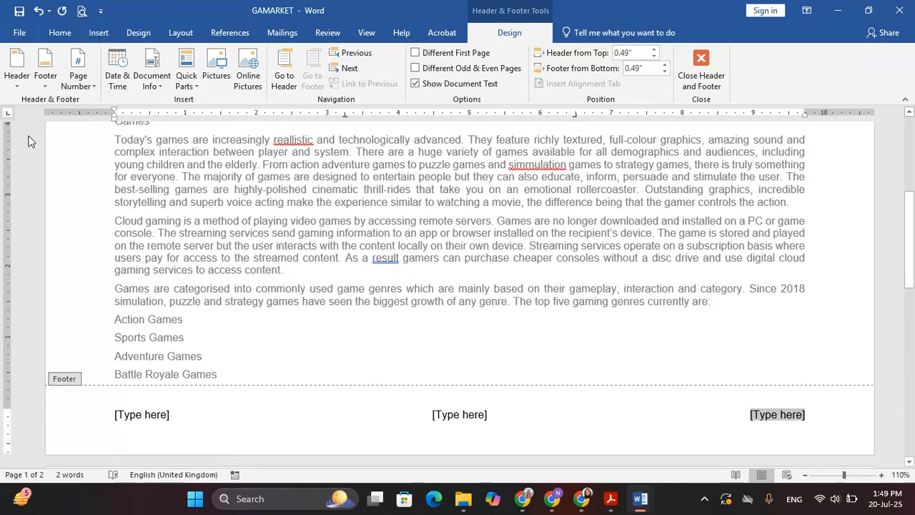
pyautogui.click(186, 78)
pyautogui.click(213, 140)
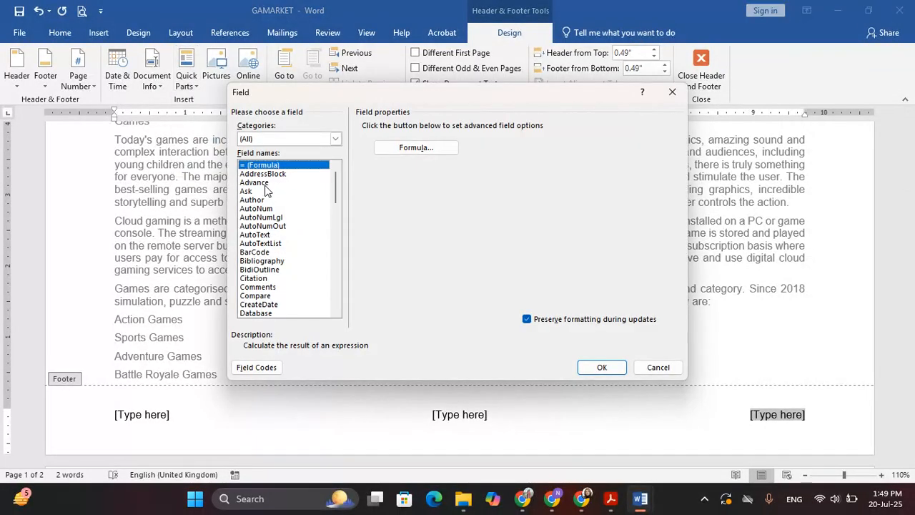
pyautogui.press('p')
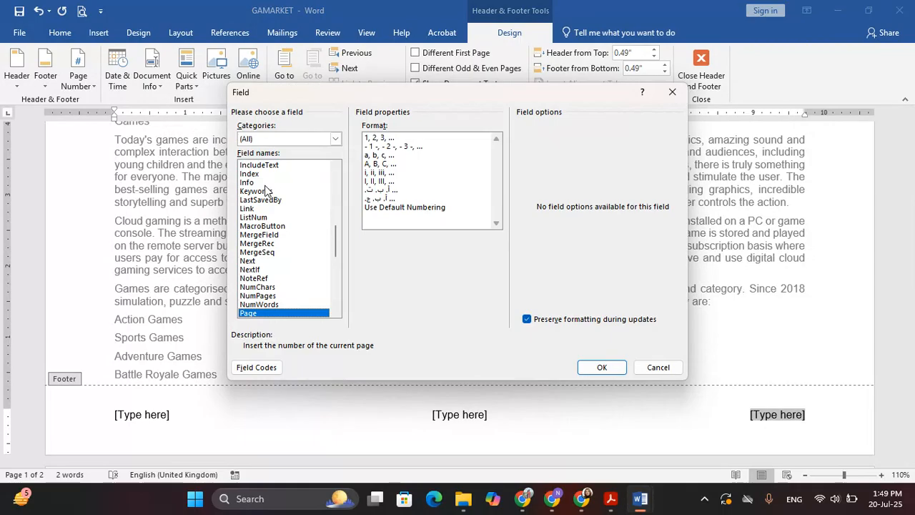
pyautogui.click(601, 367)
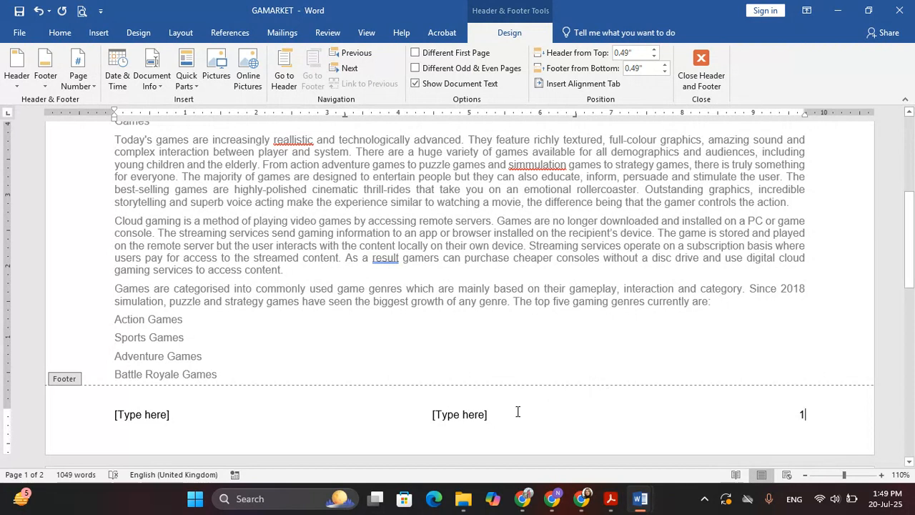
# Step: Delete the centre and left footer placeholders and close header and footer editing
pyautogui.click(450, 411)
pyautogui.press('Delete')
pyautogui.click(122, 414)
pyautogui.press('Delete')
pyautogui.scroll(6, 598, 186)
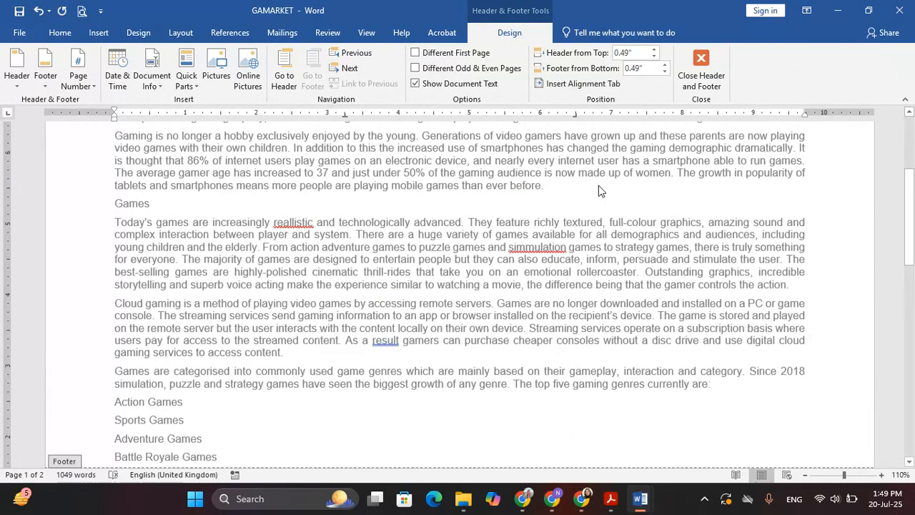
pyautogui.click(711, 77)
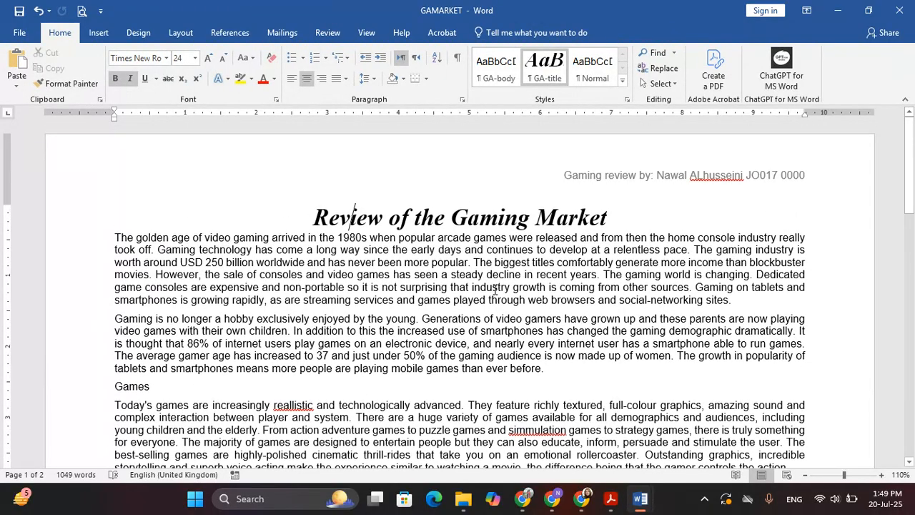
# Step: Highlight the three 'Make sure that' header-and-footer checklist bullets in the question paper
pyautogui.hotkey('alt', 'Tab')
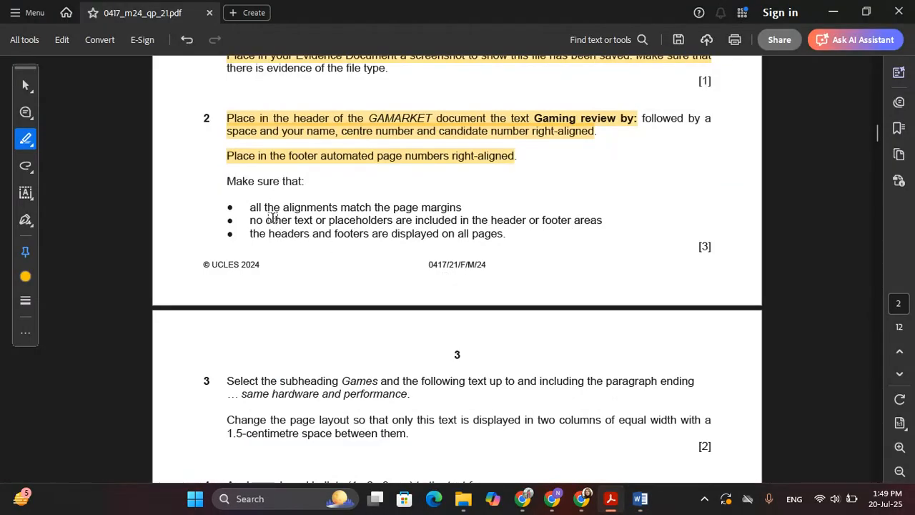
pyautogui.moveTo(251, 207); pyautogui.dragTo(462, 207)
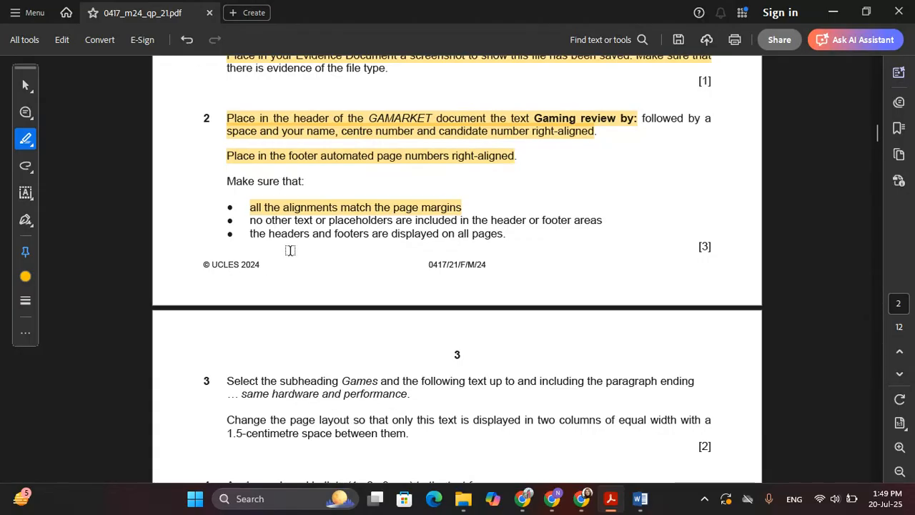
pyautogui.moveTo(251, 220); pyautogui.dragTo(602, 222)
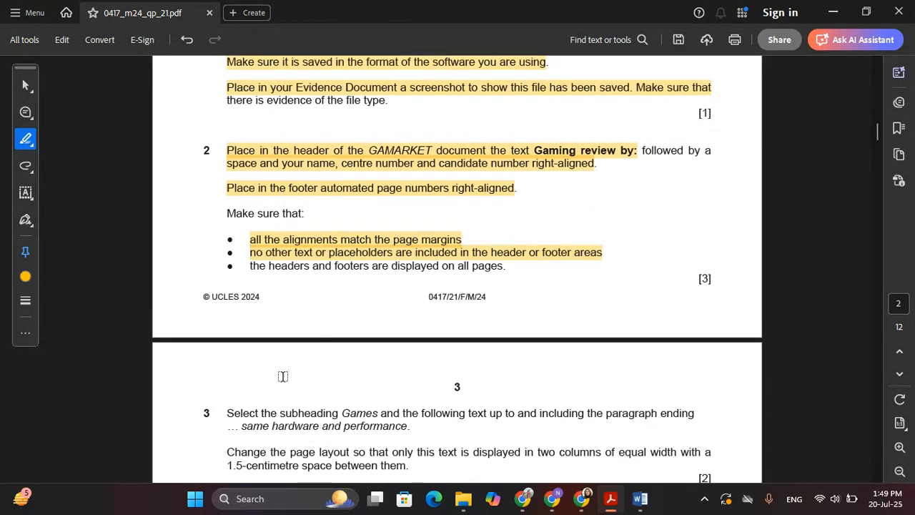
pyautogui.moveTo(249, 267); pyautogui.dragTo(479, 272)
# Step: Highlight question 3's instruction to select the Games section text, then return to GAMARKET
pyautogui.scroll(-3, 486, 334)
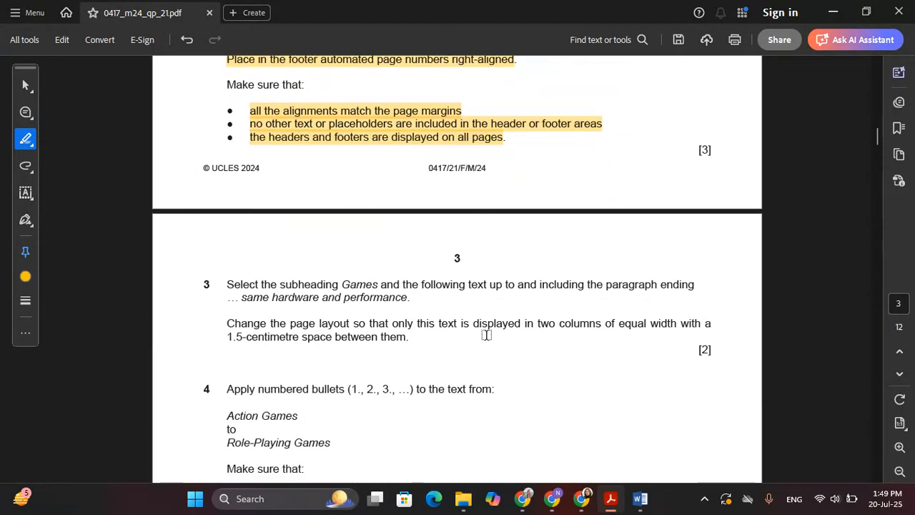
pyautogui.scroll(-3, 422, 321)
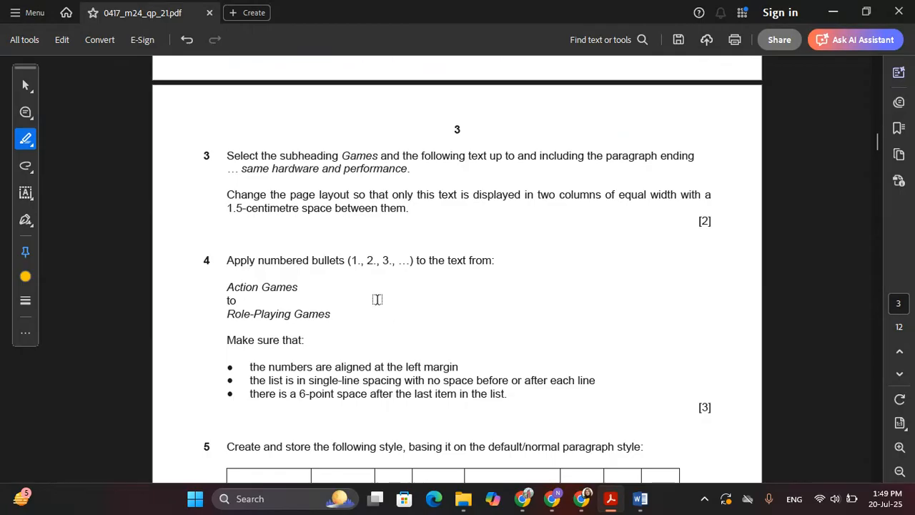
pyautogui.moveTo(227, 155)
pyautogui.mouseDown()
pyautogui.moveTo(506, 155)
pyautogui.moveTo(411, 172)
pyautogui.mouseUp()
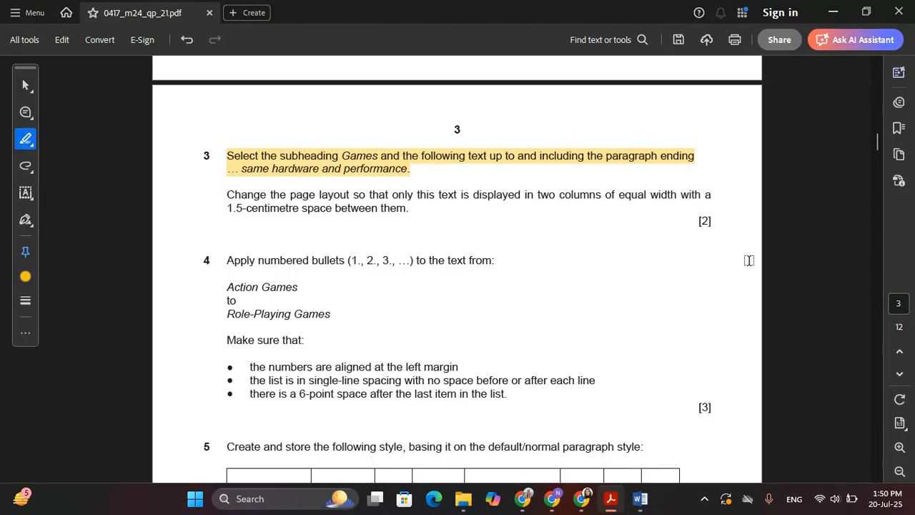
pyautogui.hotkey('alt', 'Tab')
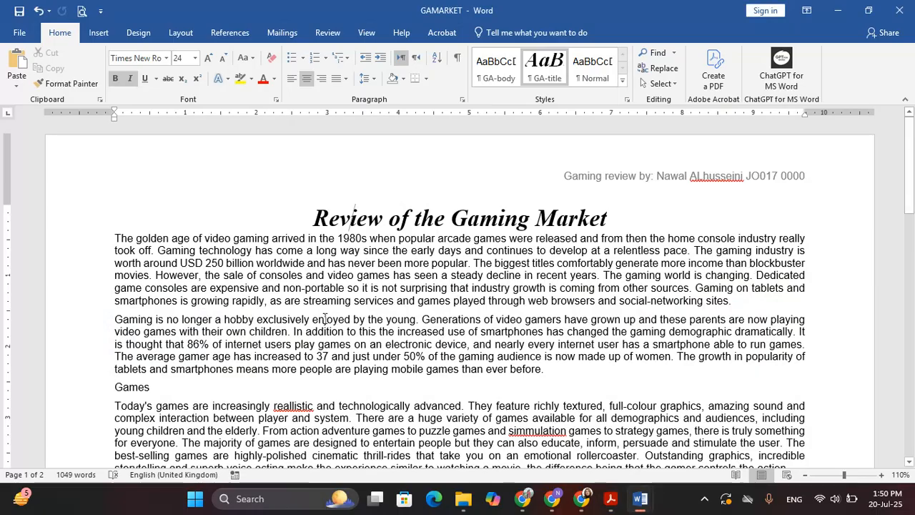
# Step: Select from 'Games' to 'same hardware and performance', and highlight question 3's two-column instruction in the PDF
pyautogui.scroll(-5, 143, 205)
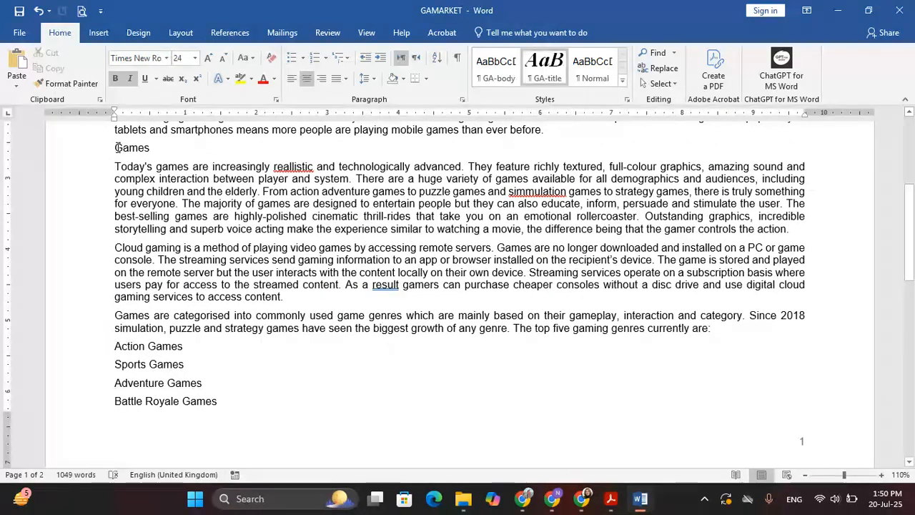
pyautogui.moveTo(118, 148); pyautogui.dragTo(296, 299)
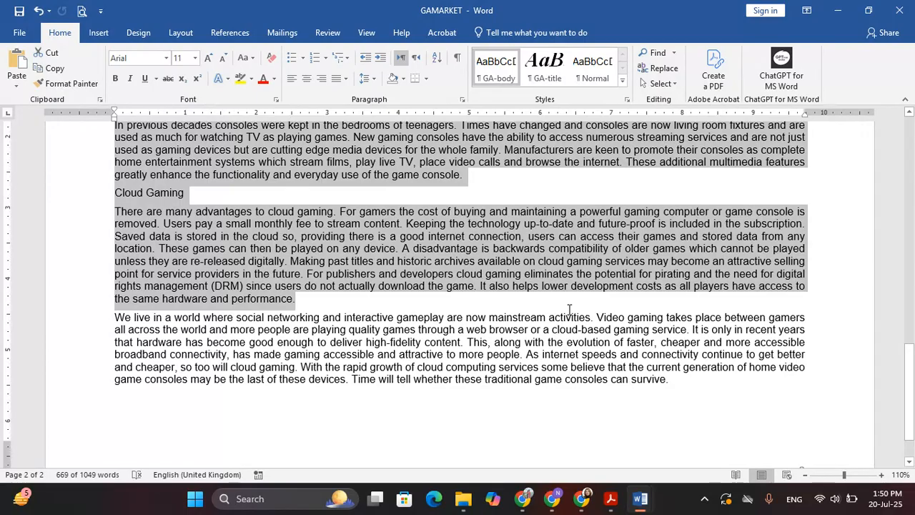
pyautogui.hotkey('alt', 'Tab')
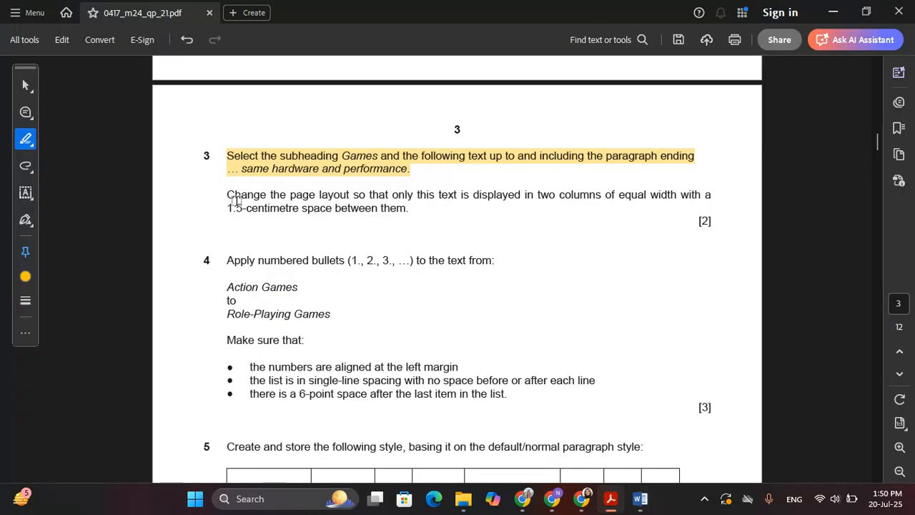
pyautogui.moveTo(226, 195)
pyautogui.mouseDown()
pyautogui.moveTo(538, 196)
pyautogui.moveTo(388, 187)
pyautogui.moveTo(382, 196)
pyautogui.moveTo(404, 209)
pyautogui.mouseUp()
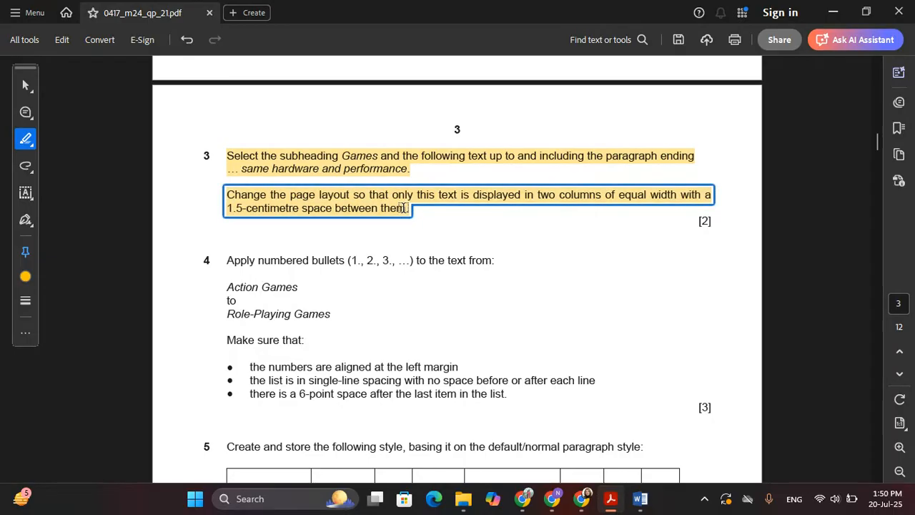
pyautogui.hotkey('alt', 'Tab')
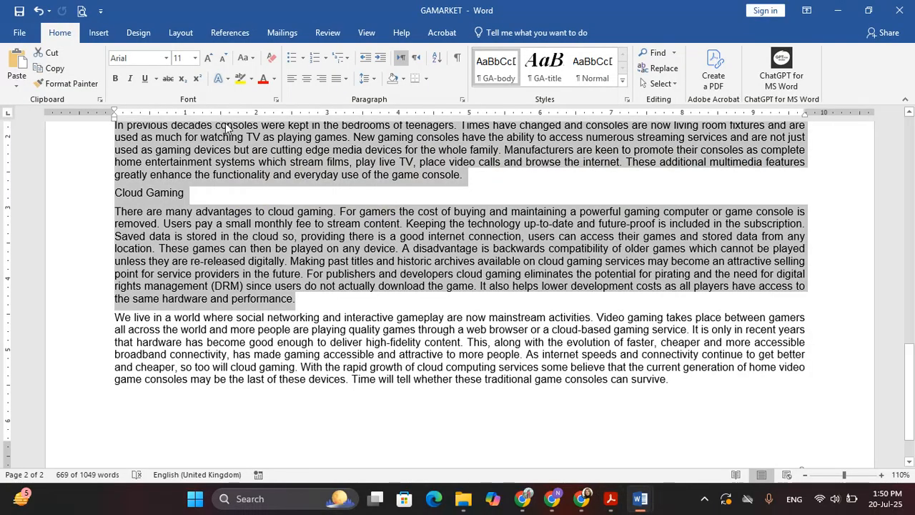
# Step: Format the selected Games text as two columns with 1.5cm spacing
pyautogui.click(176, 36)
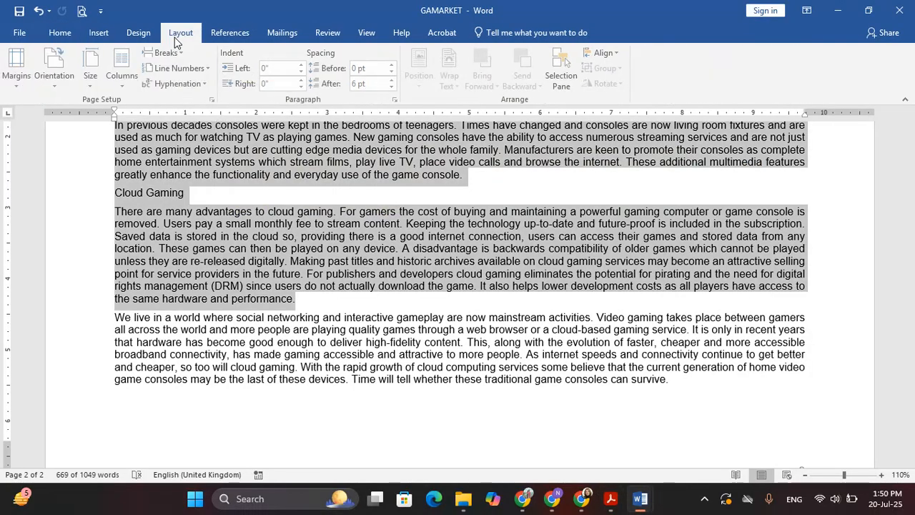
pyautogui.click(123, 72)
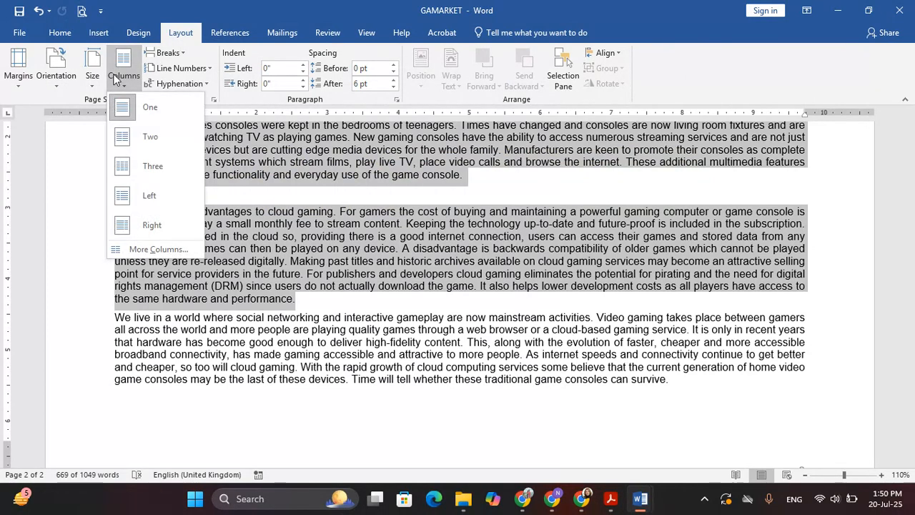
pyautogui.click(155, 246)
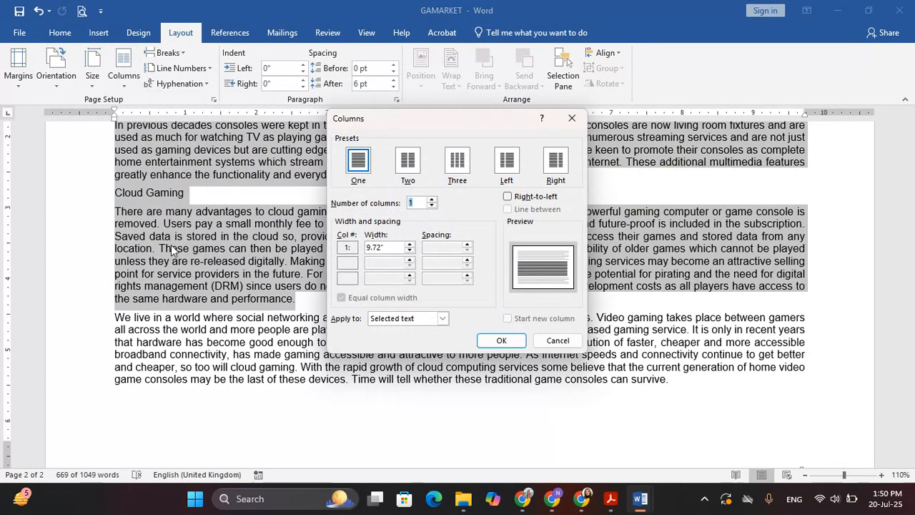
pyautogui.click(419, 163)
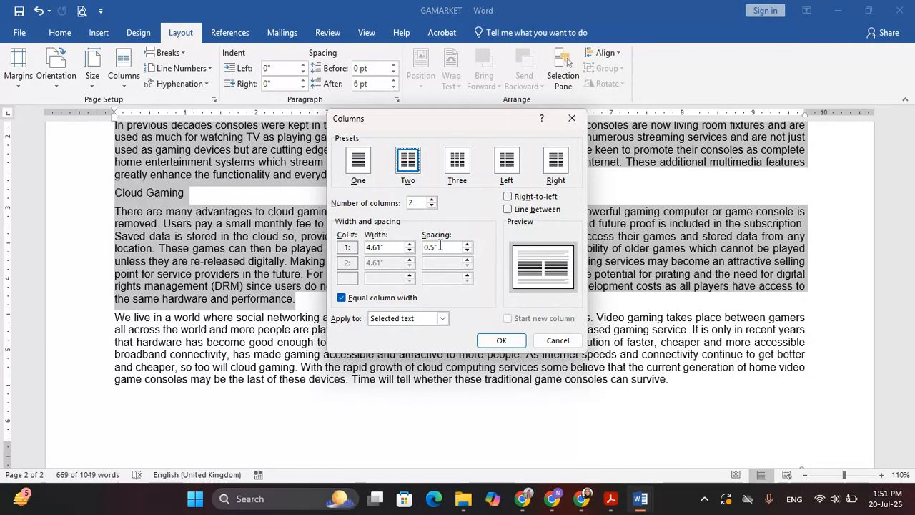
pyautogui.hotkey('alt', 'Tab')
pyautogui.hotkey('alt', 'Tab')
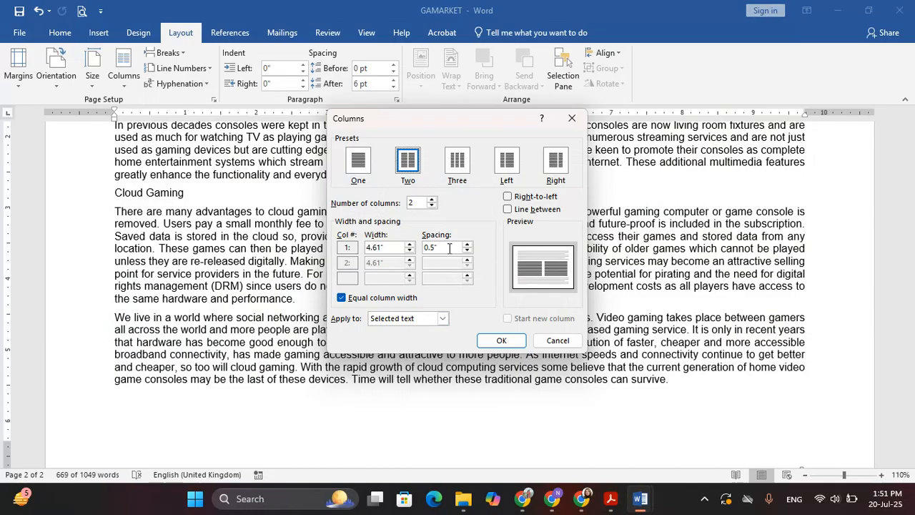
pyautogui.moveTo(449, 248); pyautogui.dragTo(424, 247)
pyautogui.press('BackSpace')
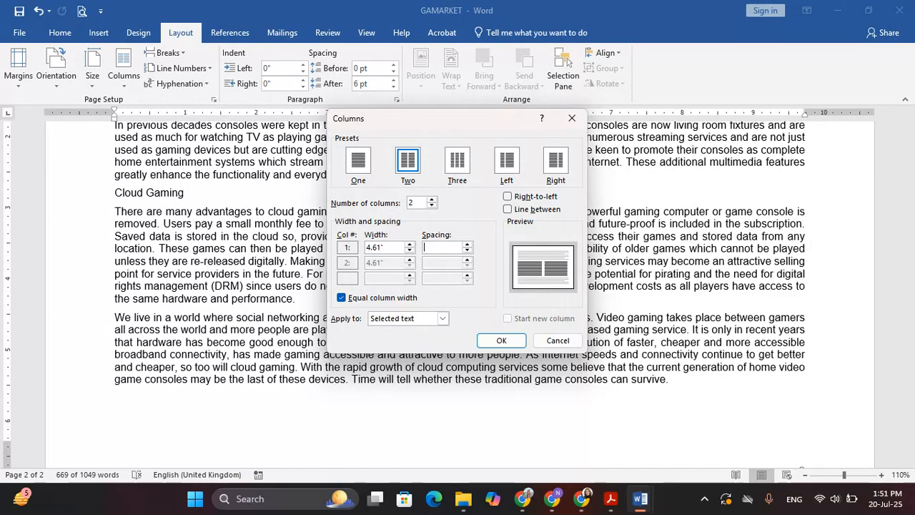
pyautogui.write('1.5cm')
pyautogui.press('Return')
pyautogui.scroll(8, 492, 213)
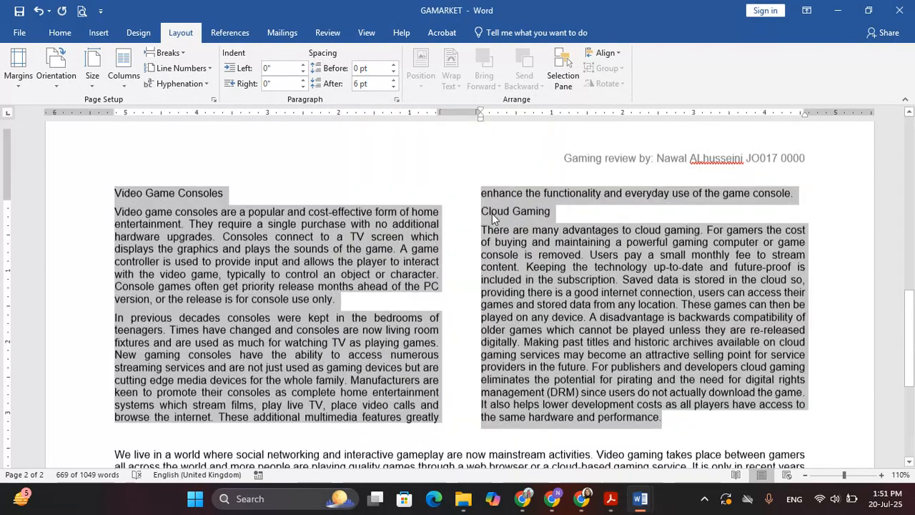
pyautogui.scroll(10, 492, 213)
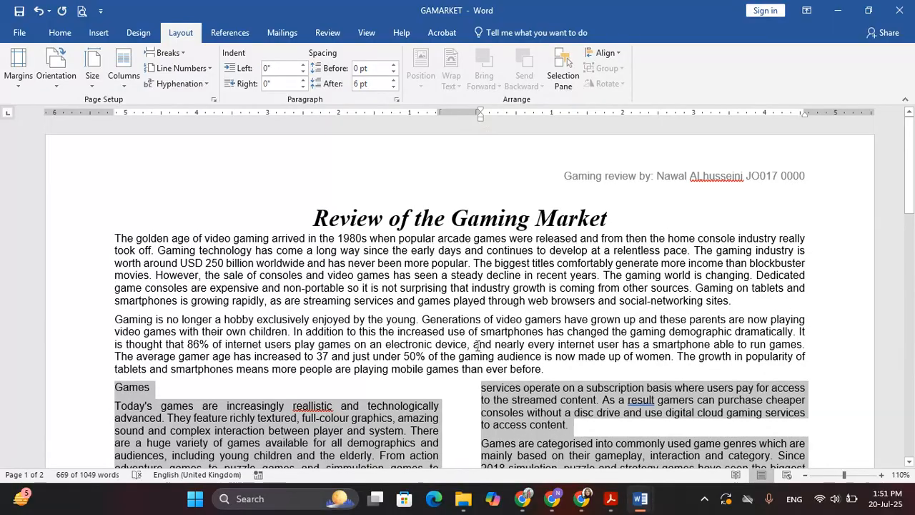
# Step: Highlight question 4's numbered-list instruction in the question paper
pyautogui.hotkey('alt', 'Tab')
pyautogui.scroll(-3, 405, 302)
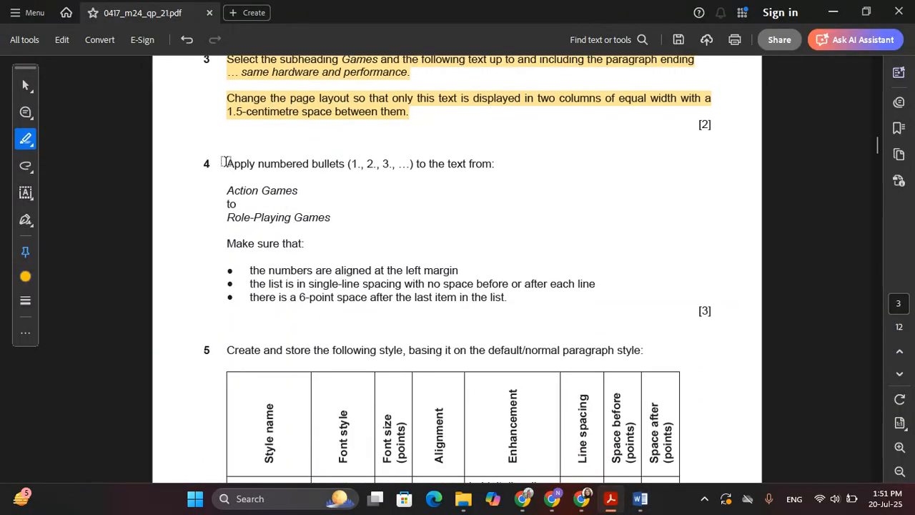
pyautogui.moveTo(227, 163); pyautogui.dragTo(330, 218)
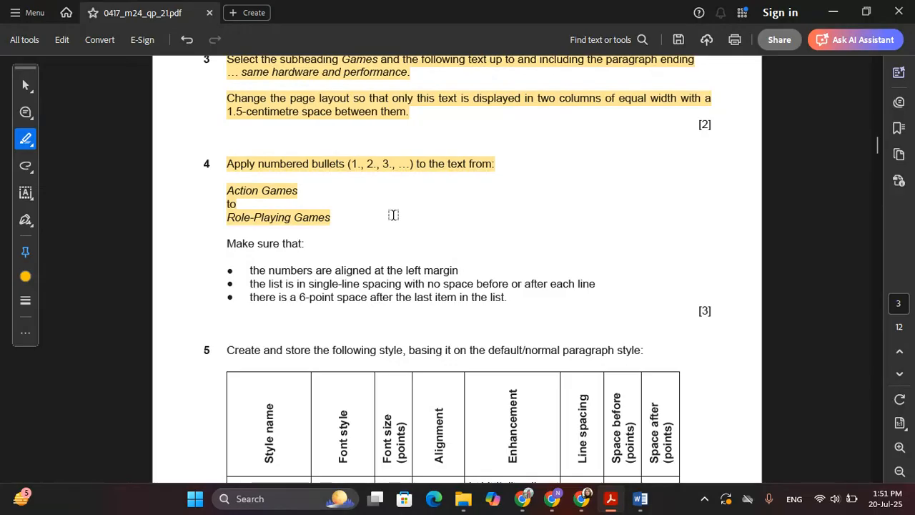
# Step: Apply Numbering to the five genre lines from Action Games to Role-Playing Games
pyautogui.hotkey('alt', 'Tab')
pyautogui.scroll(-7, 446, 213)
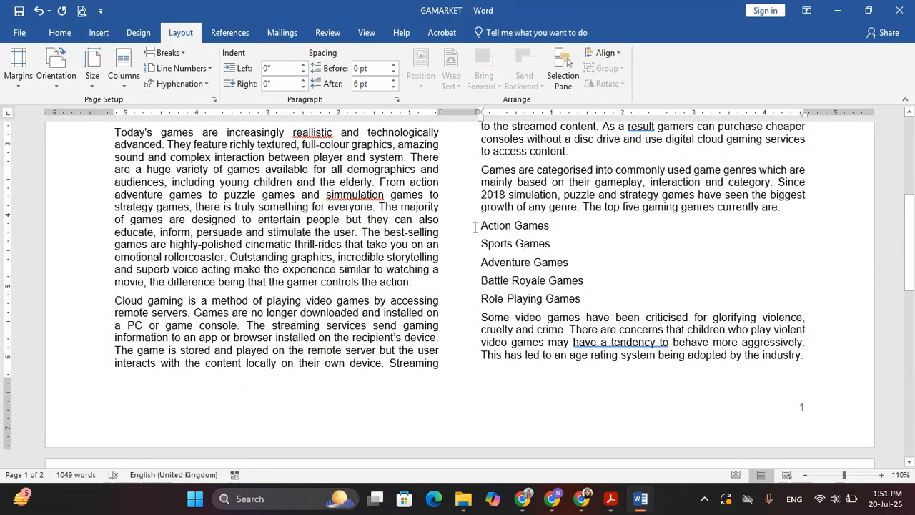
pyautogui.moveTo(480, 225); pyautogui.dragTo(574, 303)
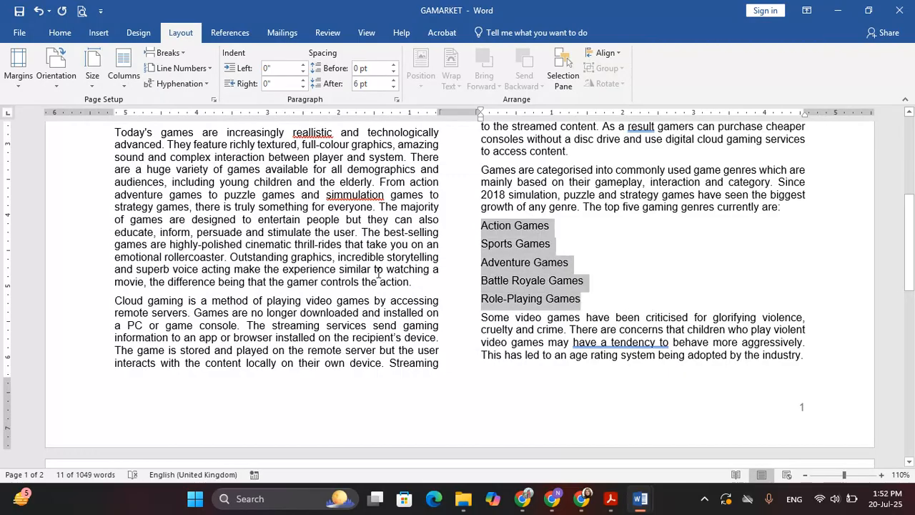
pyautogui.click(60, 32)
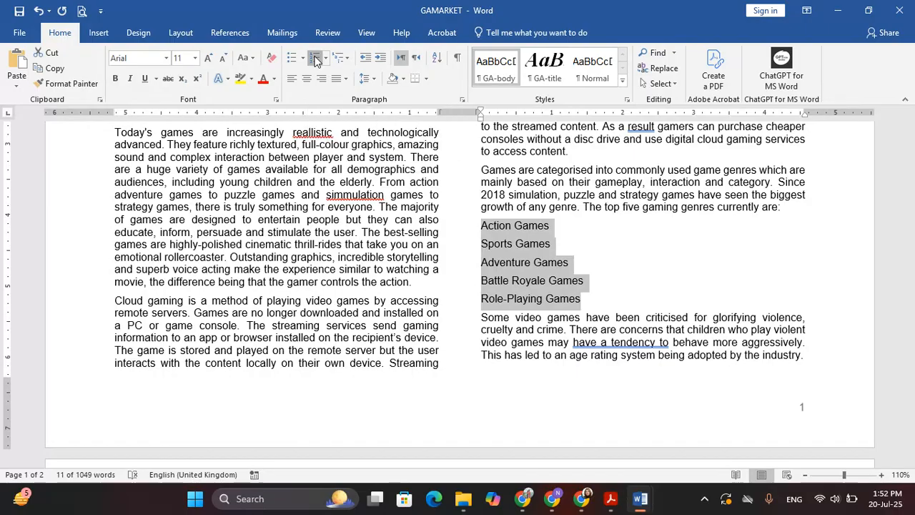
pyautogui.click(316, 59)
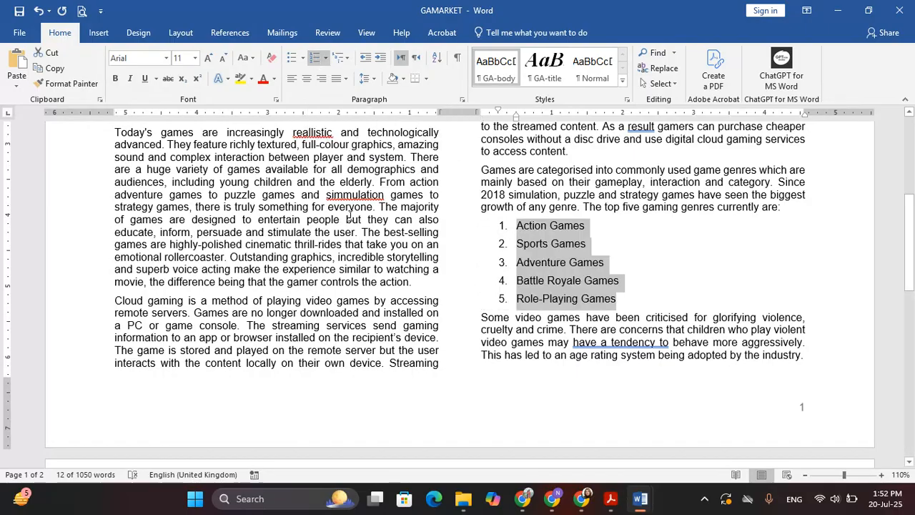
# Step: Highlight question 4's first bullet about numbers aligned at the left margin, then return to Word
pyautogui.hotkey('alt', 'Tab')
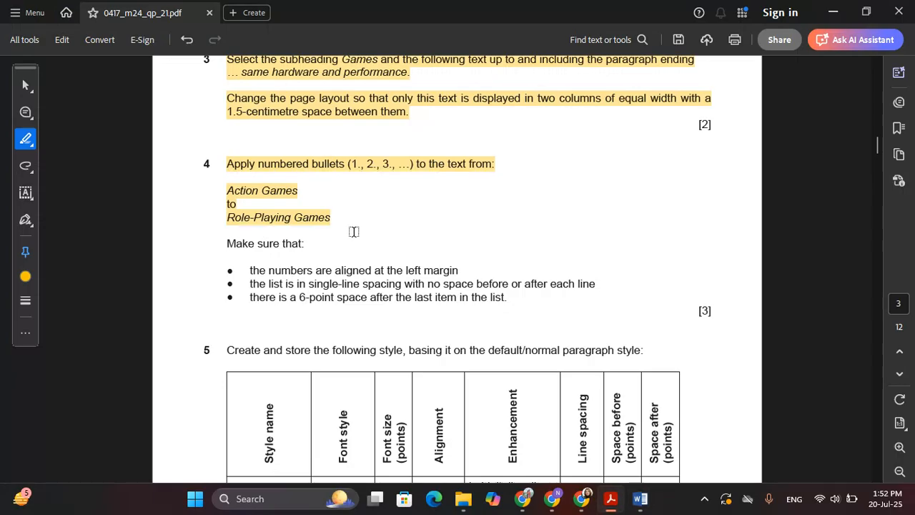
pyautogui.scroll(-3, 354, 232)
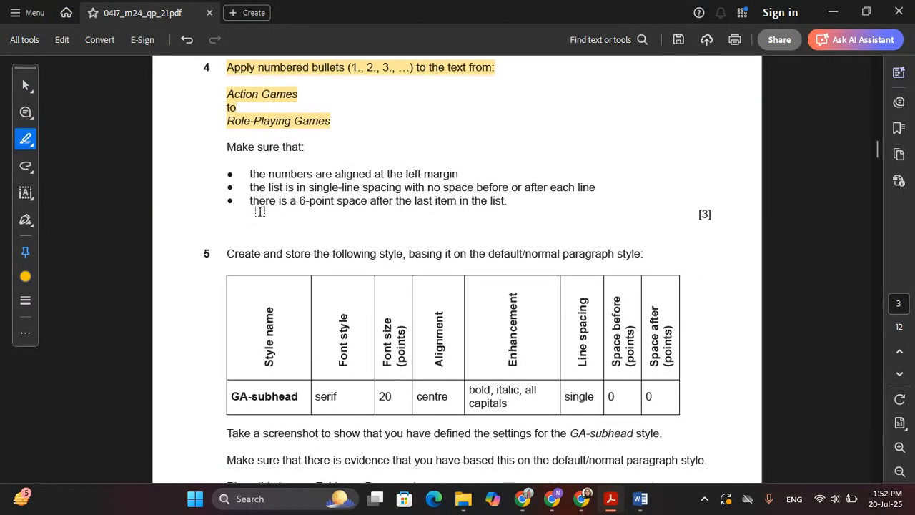
pyautogui.moveTo(250, 174); pyautogui.dragTo(456, 173)
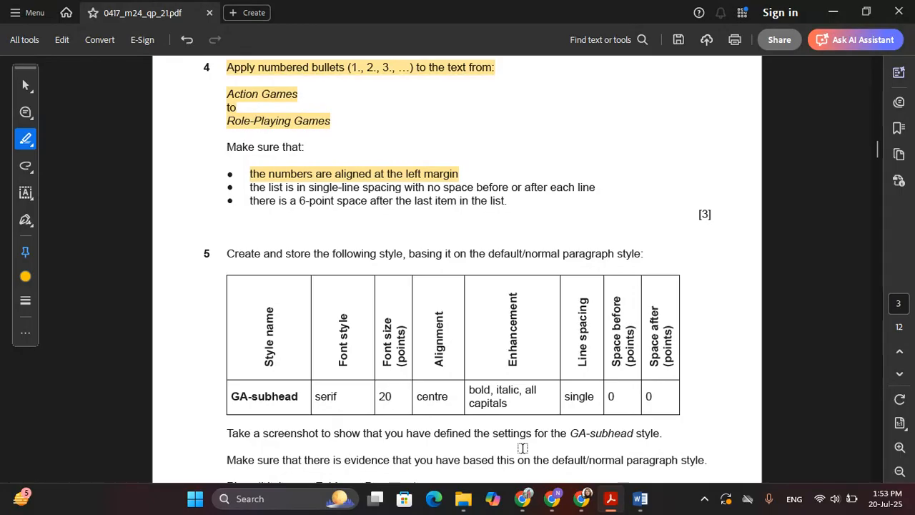
pyautogui.hotkey('alt', 'Tab')
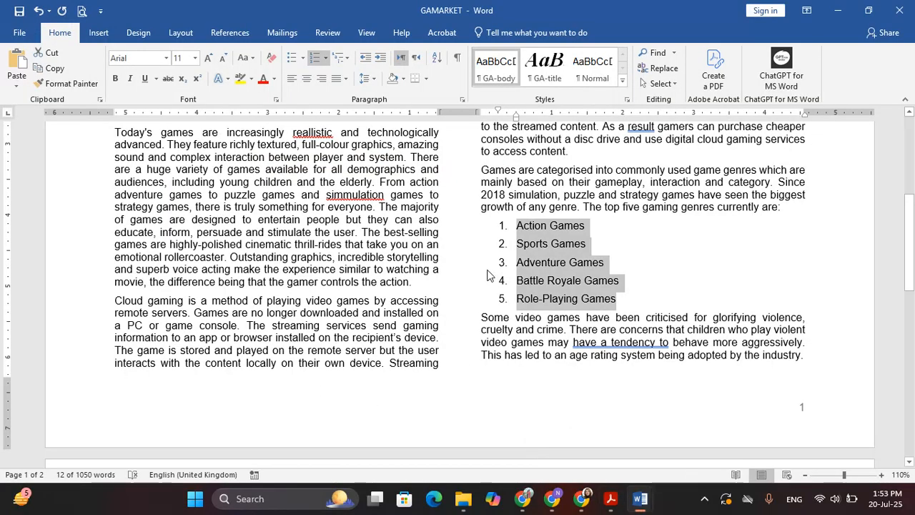
# Step: Set the numbered list's left indent to 0 in the Paragraph dialog
pyautogui.click(462, 100)
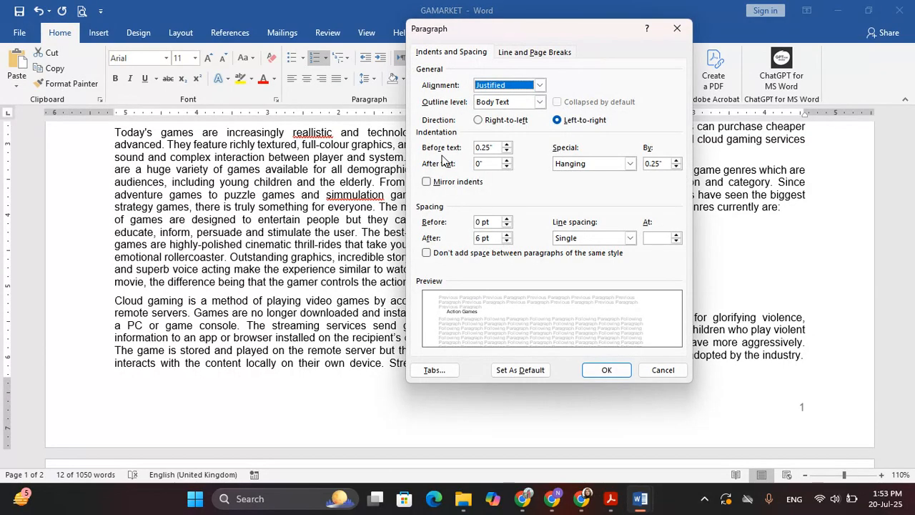
pyautogui.doubleClick(483, 148)
pyautogui.write('0')
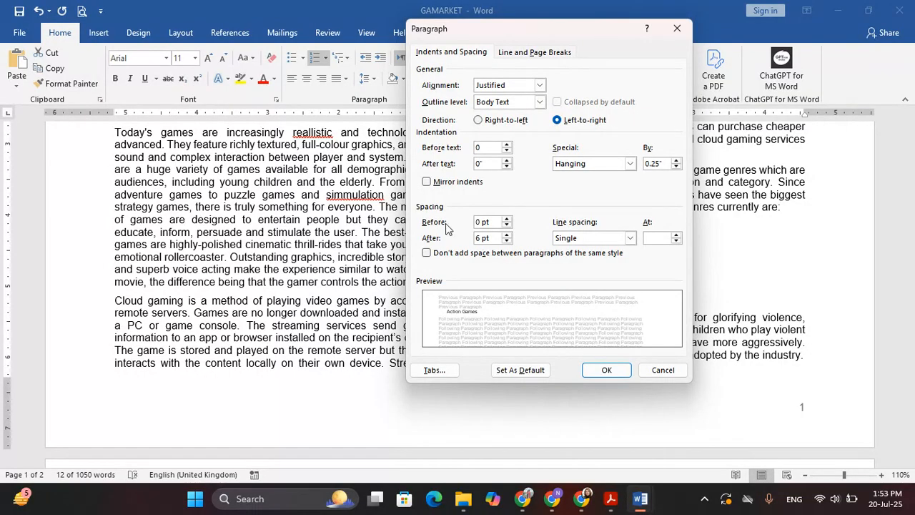
pyautogui.click(604, 370)
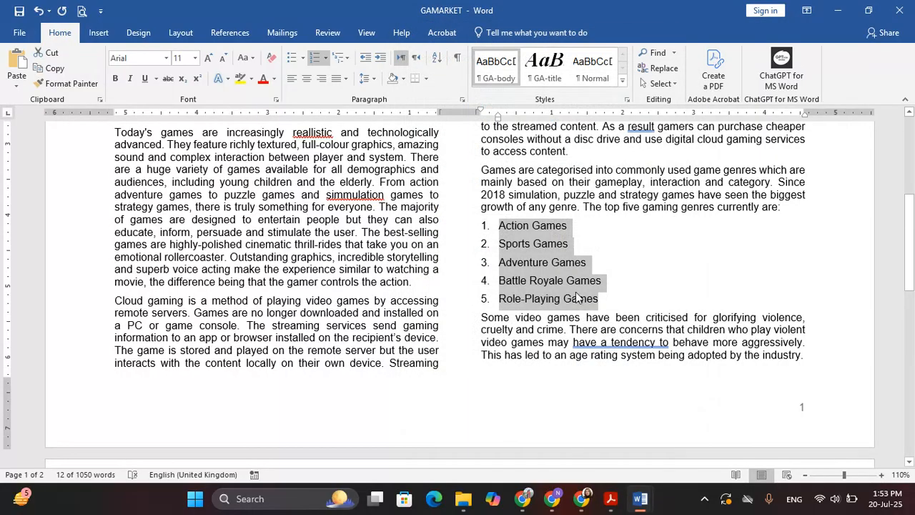
# Step: Highlight the single-line-spacing requirement, then set the list's space after to 0 pt
pyautogui.hotkey('alt', 'Tab')
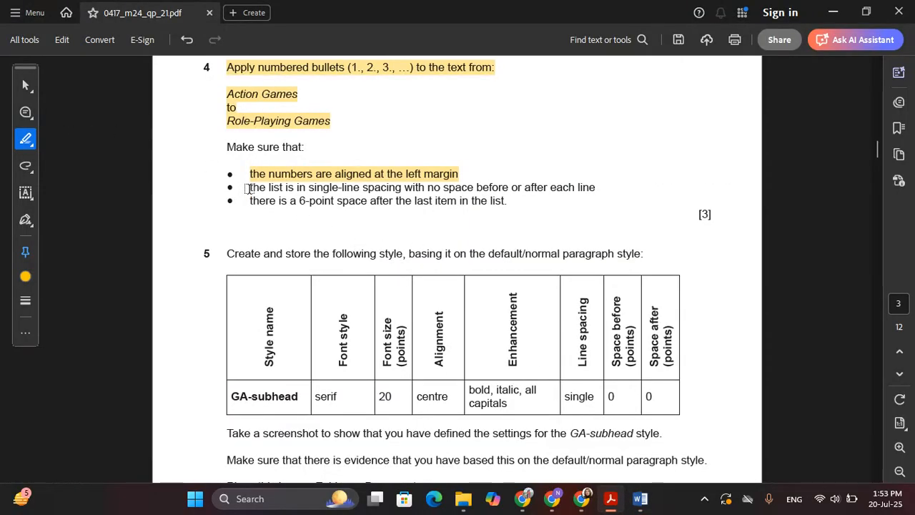
pyautogui.moveTo(252, 187)
pyautogui.mouseDown()
pyautogui.moveTo(434, 201)
pyautogui.moveTo(507, 189)
pyautogui.moveTo(587, 194)
pyautogui.mouseUp()
pyautogui.hotkey('alt', 'Tab')
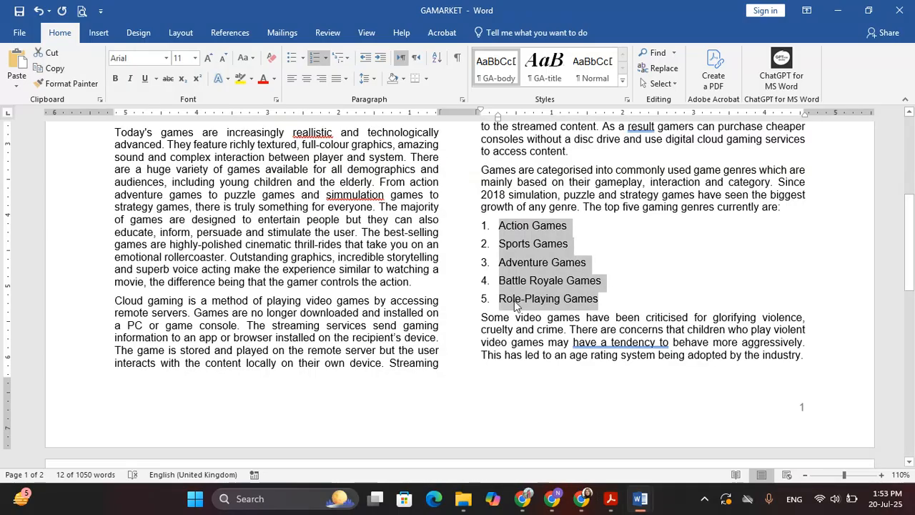
pyautogui.click(461, 99)
pyautogui.click(496, 241)
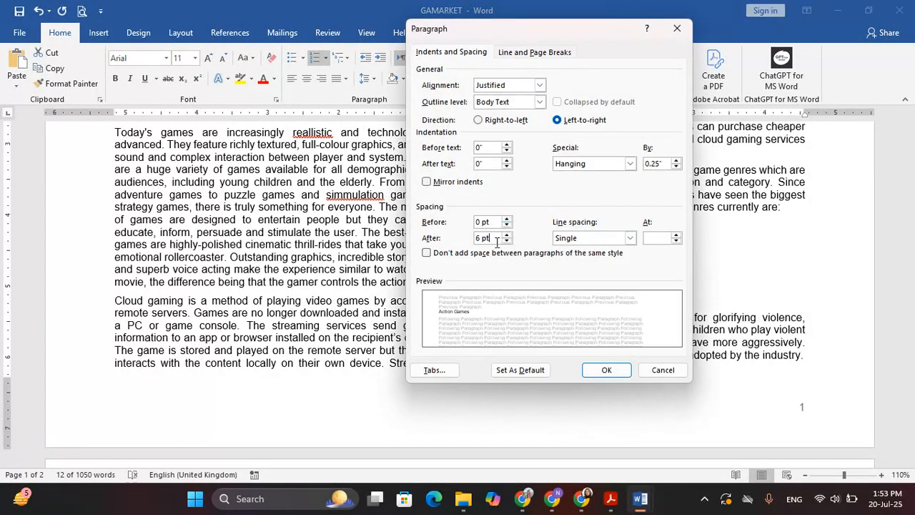
pyautogui.moveTo(496, 240); pyautogui.dragTo(462, 239)
pyautogui.write('0')
pyautogui.click(593, 366)
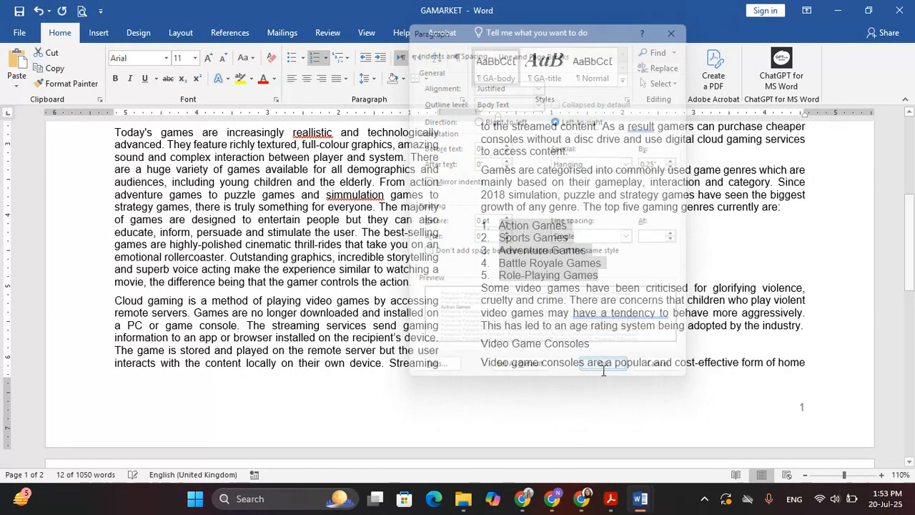
# Step: Highlight the 6-point requirement, then give Role-Playing Games 6 pt space after
pyautogui.hotkey('alt', 'Tab')
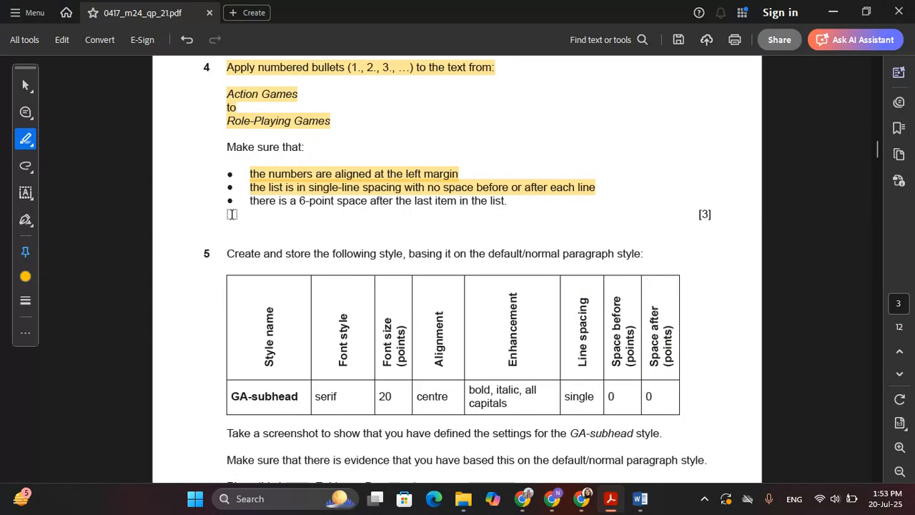
pyautogui.moveTo(250, 204)
pyautogui.mouseDown()
pyautogui.moveTo(502, 205)
pyautogui.moveTo(494, 206)
pyautogui.mouseUp()
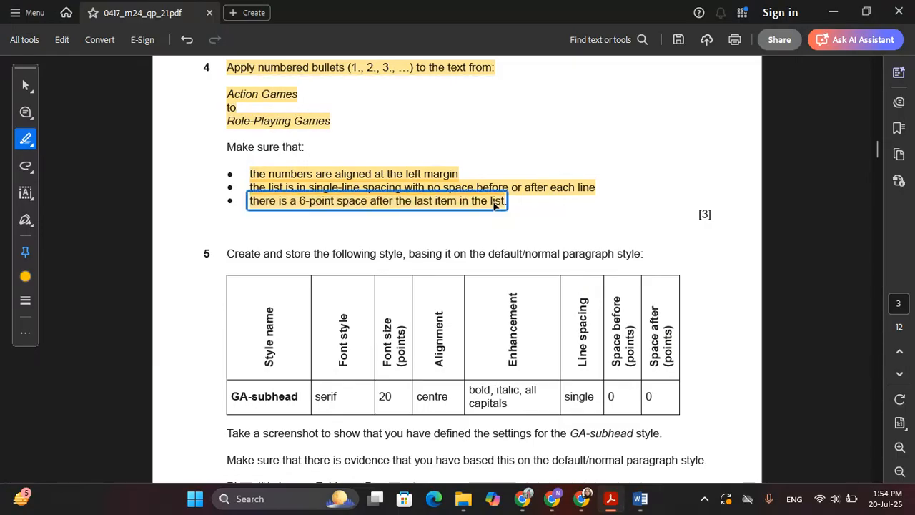
pyautogui.hotkey('alt', 'Tab')
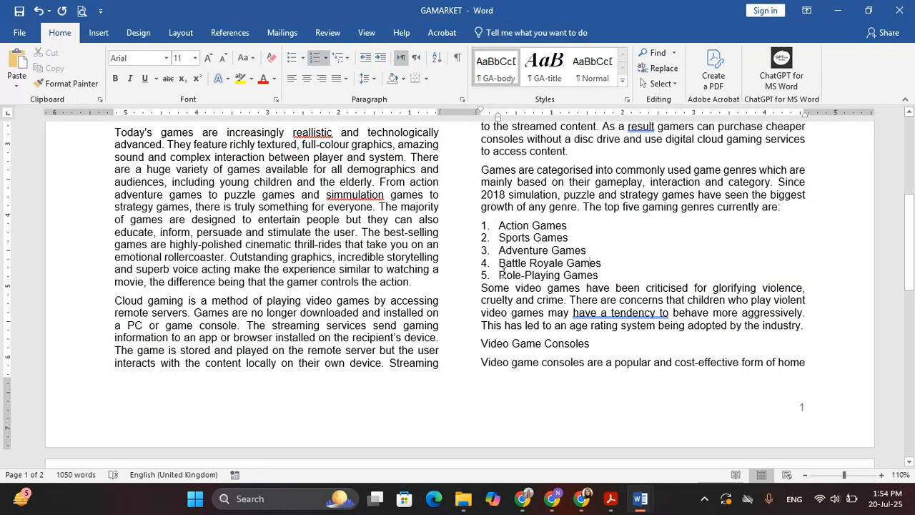
pyautogui.moveTo(500, 274); pyautogui.dragTo(579, 284)
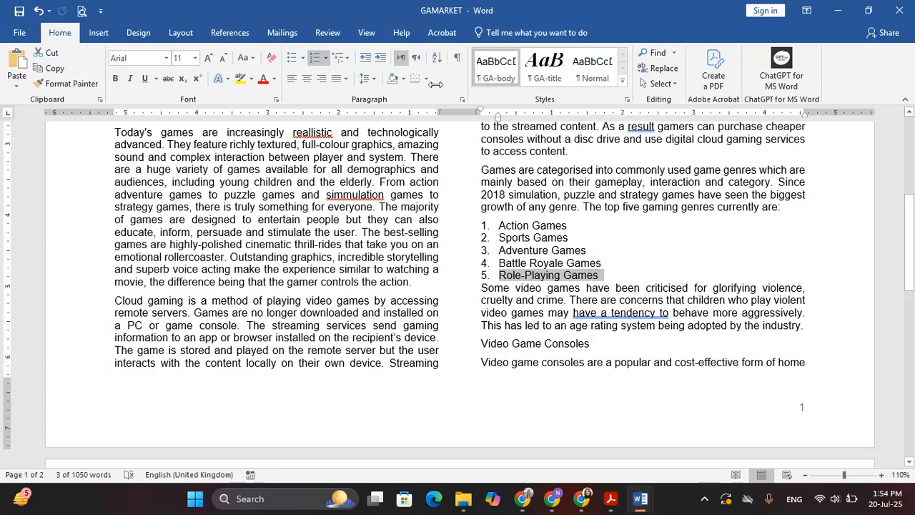
pyautogui.click(462, 99)
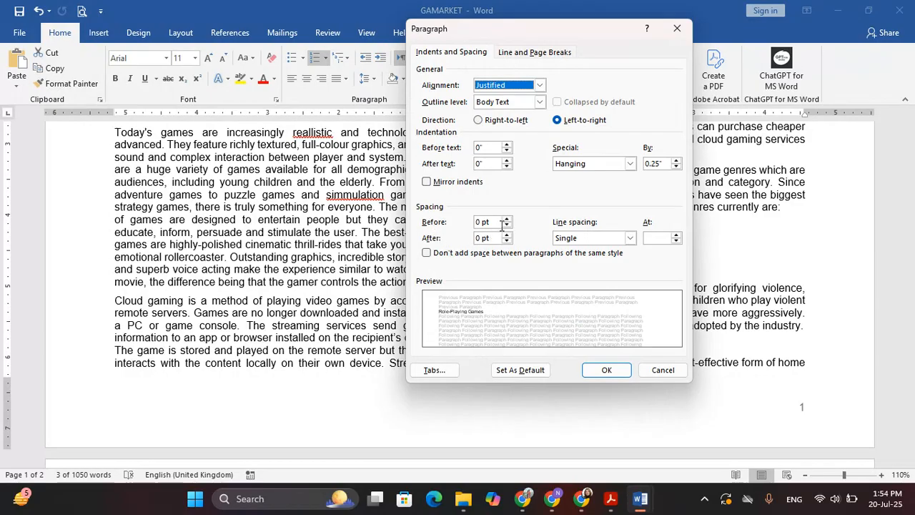
pyautogui.moveTo(498, 240); pyautogui.dragTo(326, 220)
pyautogui.write('6')
pyautogui.press('Return')
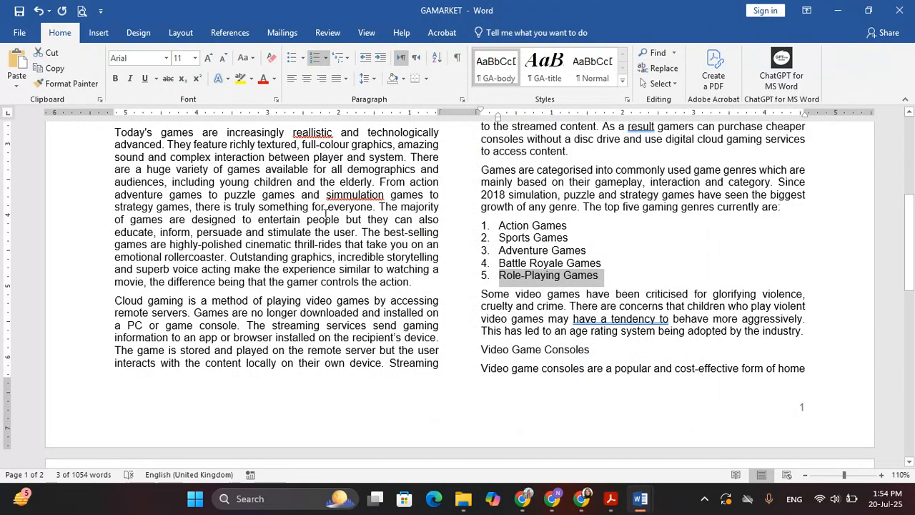
pyautogui.hotkey('alt', 'Tab')
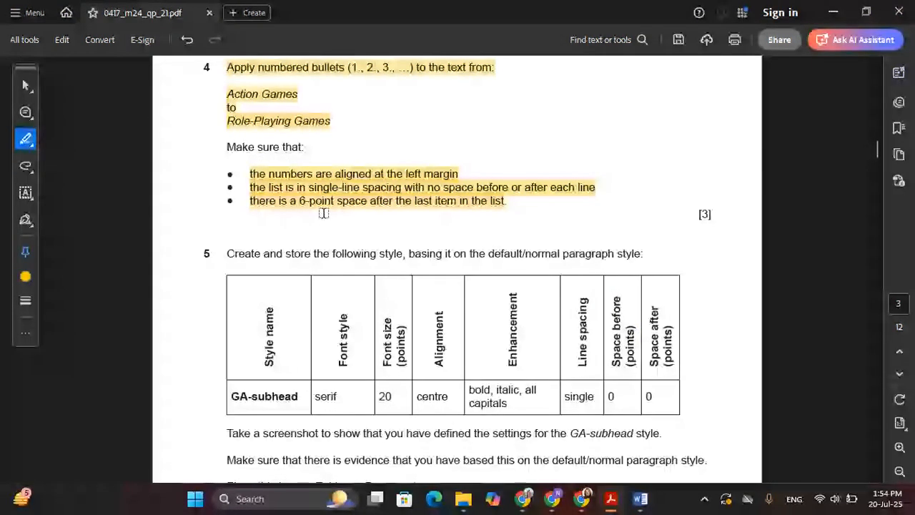
# Step: Highlight question 5's instruction to create and store a new style, then go back to Word's title
pyautogui.scroll(-2, 286, 213)
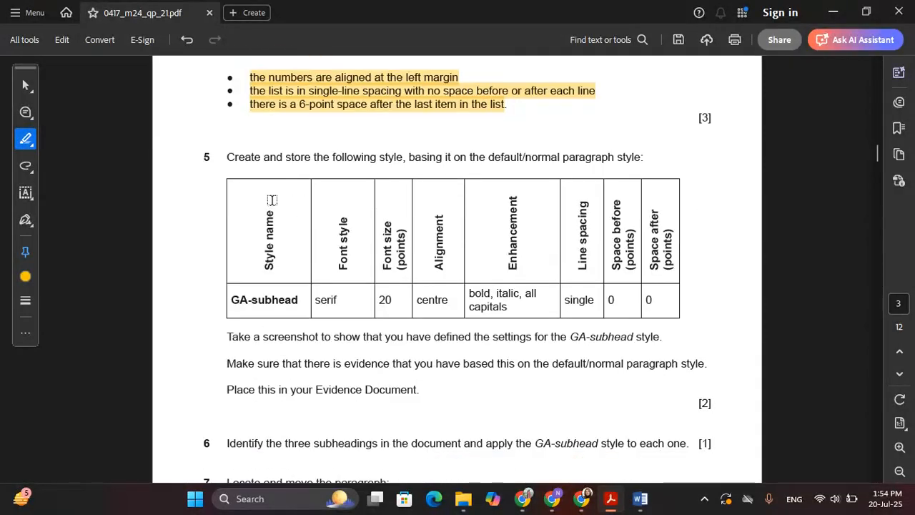
pyautogui.moveTo(229, 159); pyautogui.dragTo(643, 162)
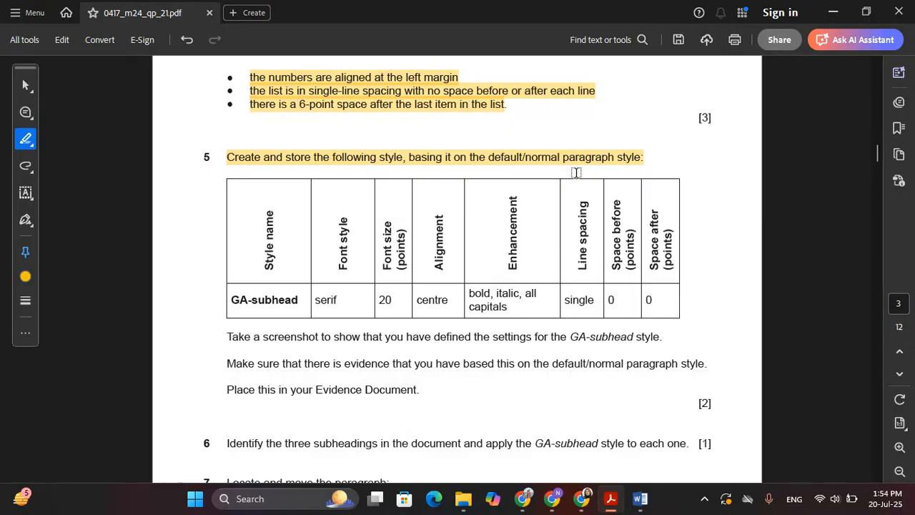
pyautogui.hotkey('alt', 'Tab')
pyautogui.scroll(8, 297, 302)
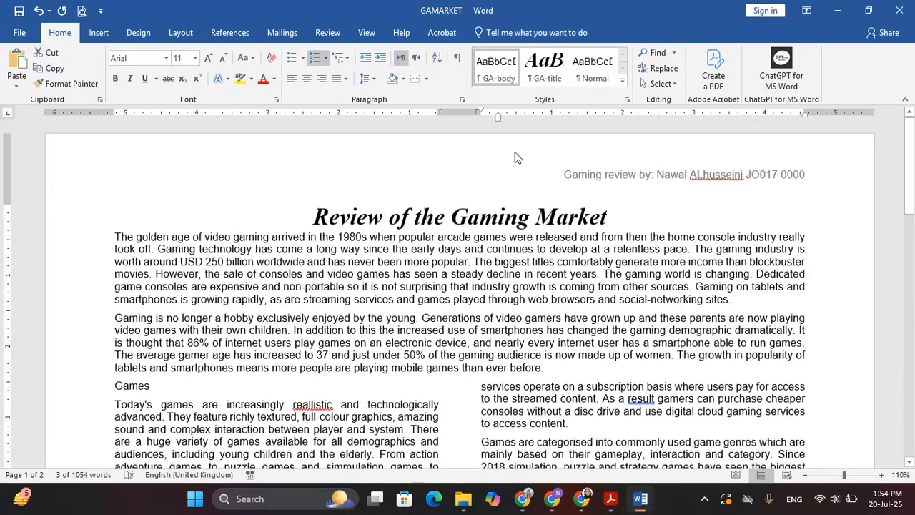
# Step: Put the cursor in the Review of the Gaming Market title and show the GA-body, GA-title and Normal styles
pyautogui.click(306, 254)
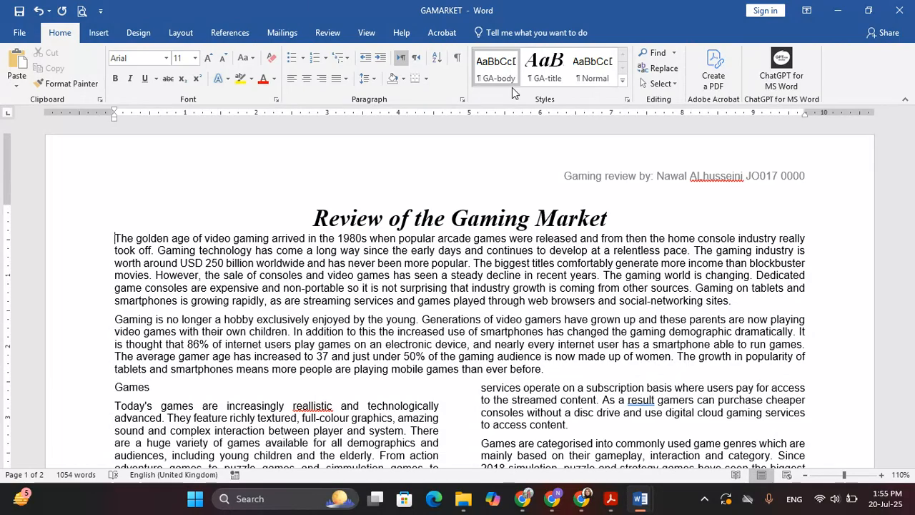
pyautogui.click(276, 208)
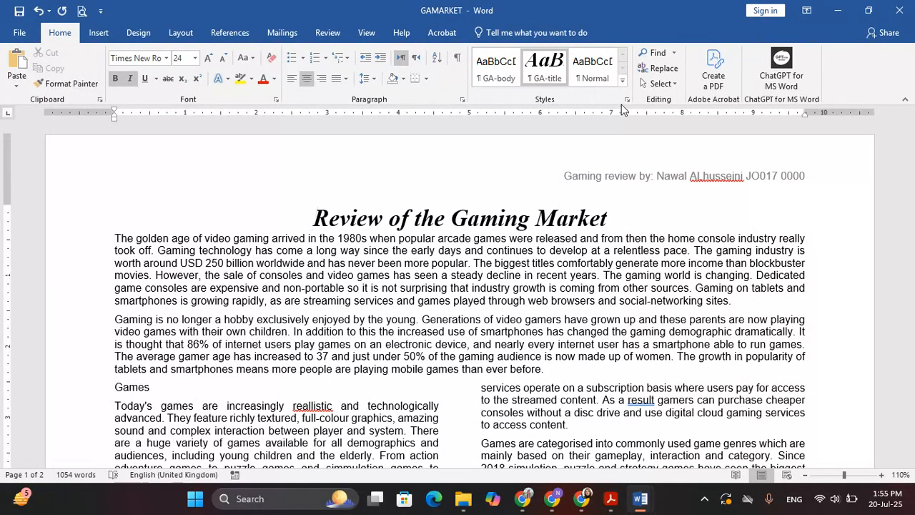
pyautogui.click(626, 100)
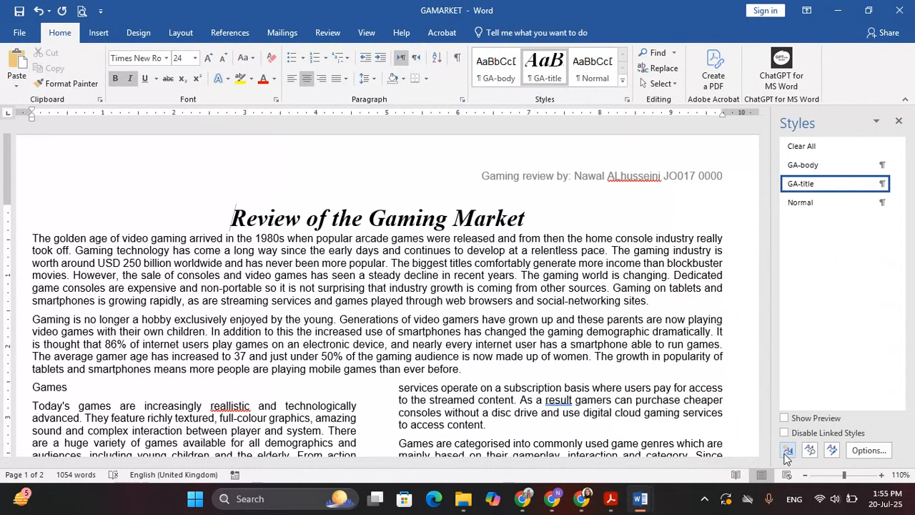
# Step: Start a new paragraph style named GA-subhead, based on Normal
pyautogui.click(788, 450)
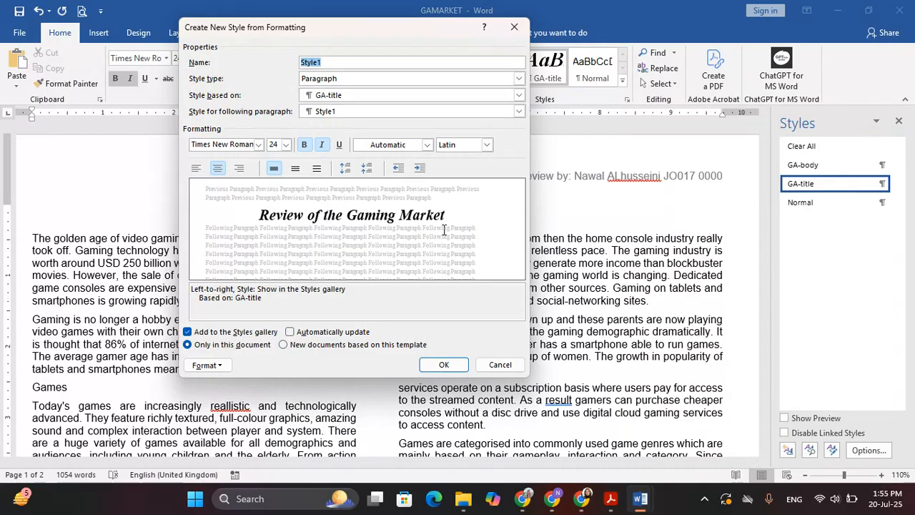
pyautogui.hotkey('alt', 'Tab')
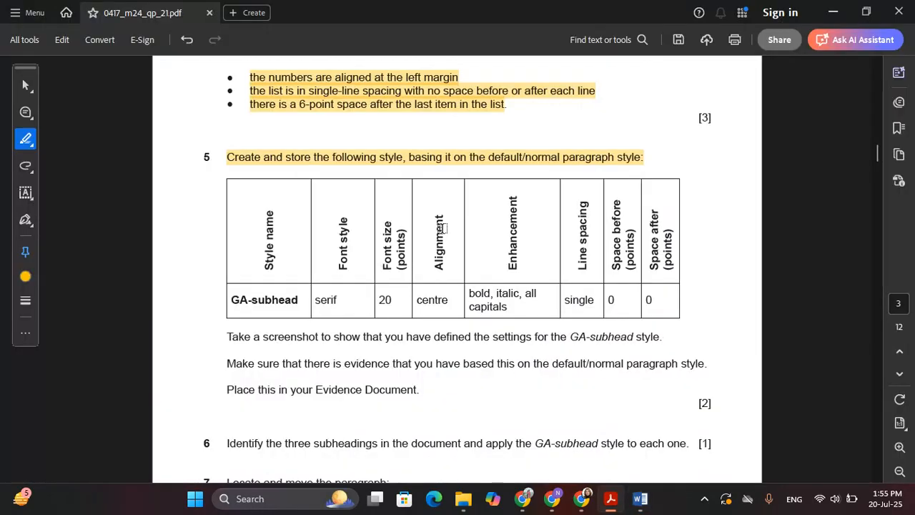
pyautogui.hotkey('alt', 'Tab')
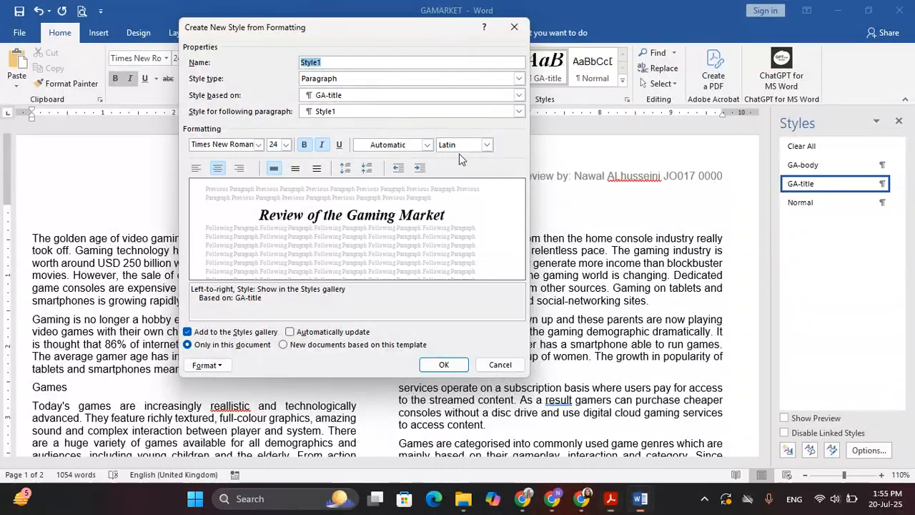
pyautogui.write('G')
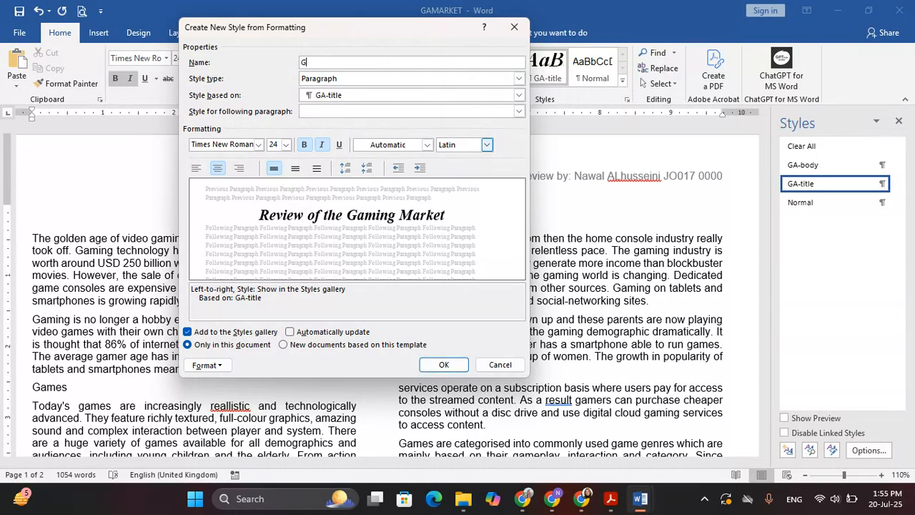
pyautogui.write('A-subhead')
pyautogui.hotkey('alt', 'Tab')
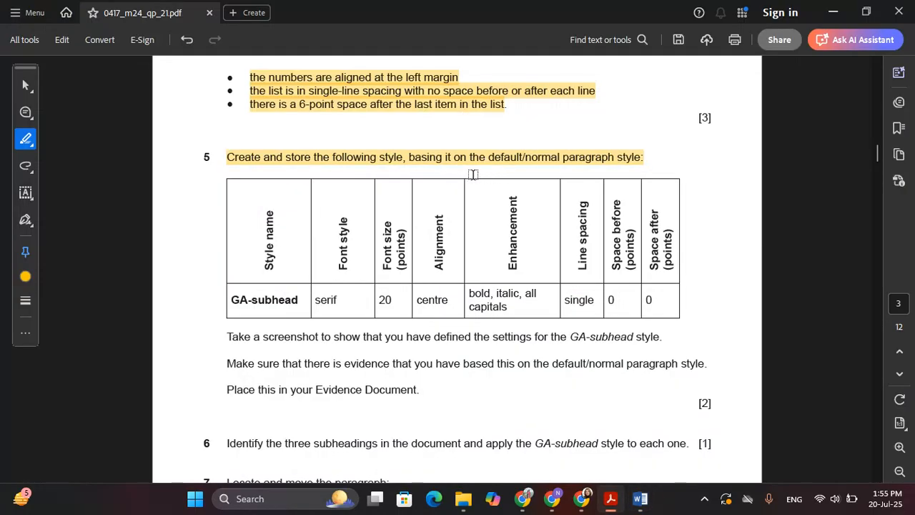
pyautogui.click(492, 160)
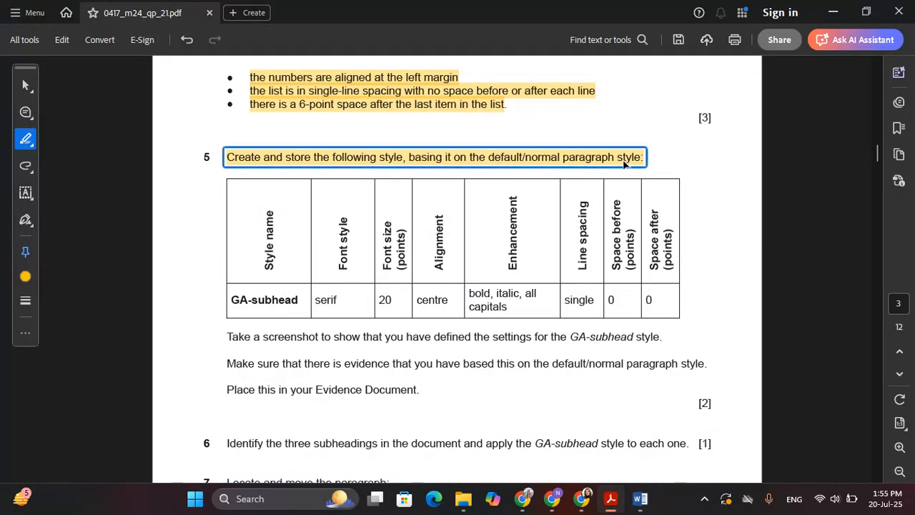
pyautogui.click(503, 191)
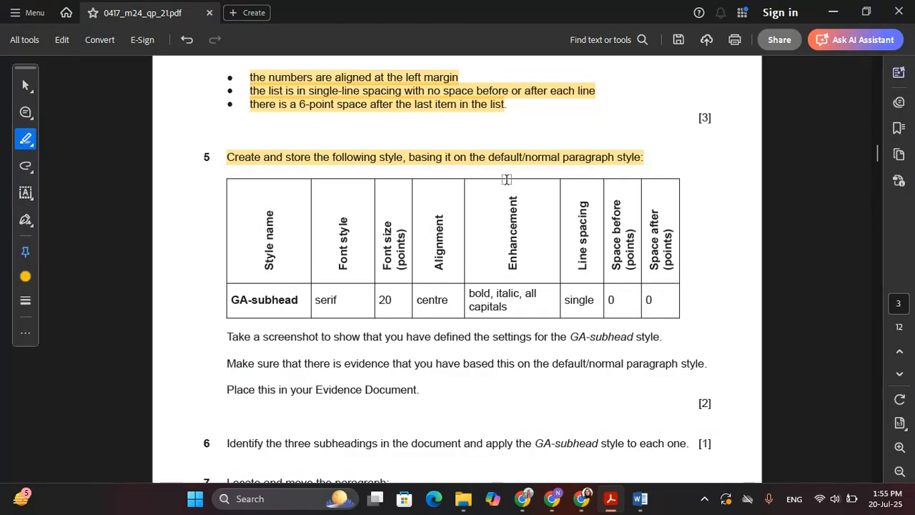
pyautogui.hotkey('alt', 'Tab')
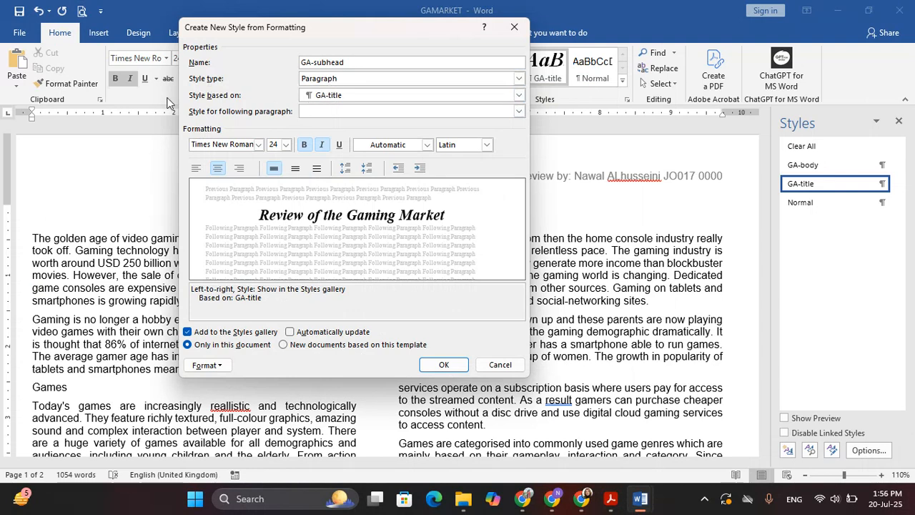
pyautogui.click(333, 98)
pyautogui.click(354, 134)
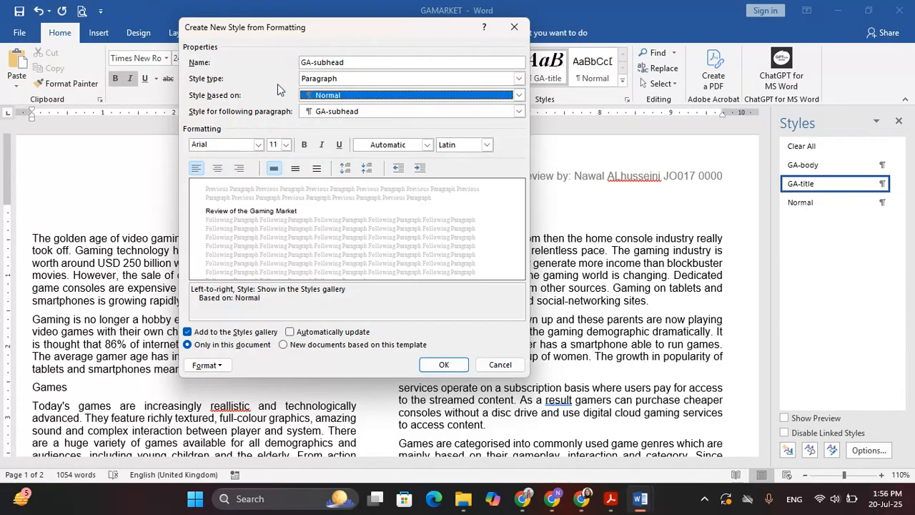
pyautogui.click(395, 62)
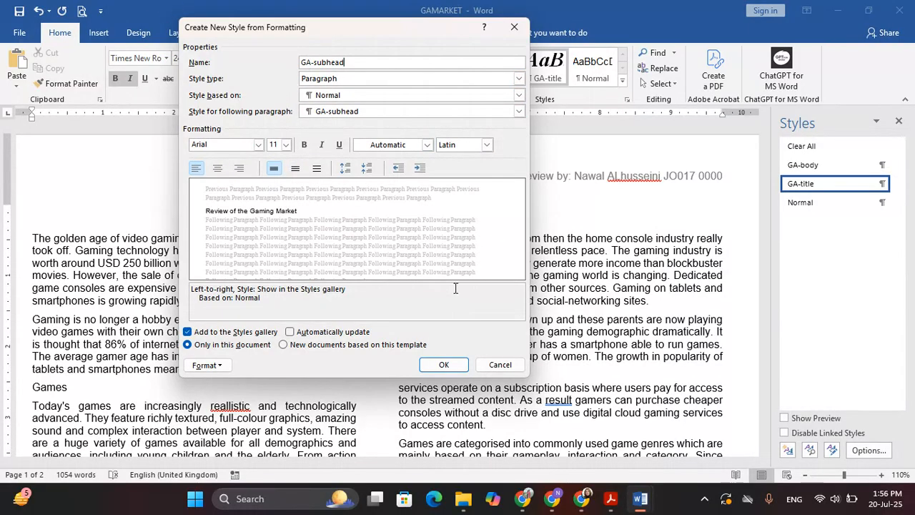
# Step: Give GA-subhead the serif font Times New Roman at 20 pt
pyautogui.hotkey('alt', 'Tab')
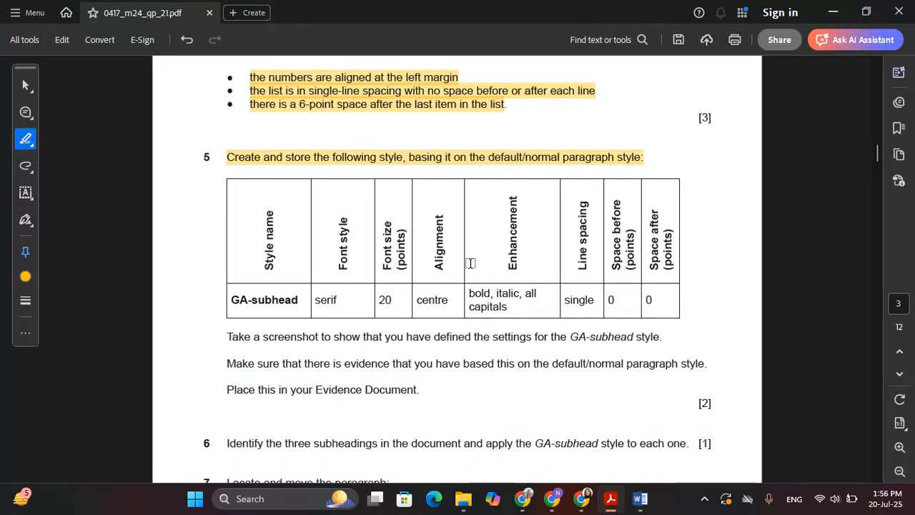
pyautogui.scroll(-3, 250, 417)
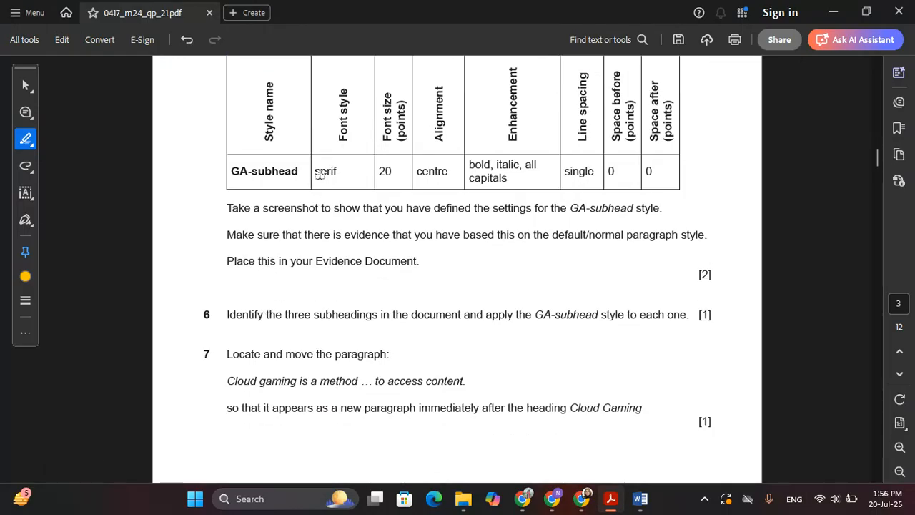
pyautogui.moveTo(316, 171); pyautogui.dragTo(339, 170)
pyautogui.hotkey('alt', 'Tab')
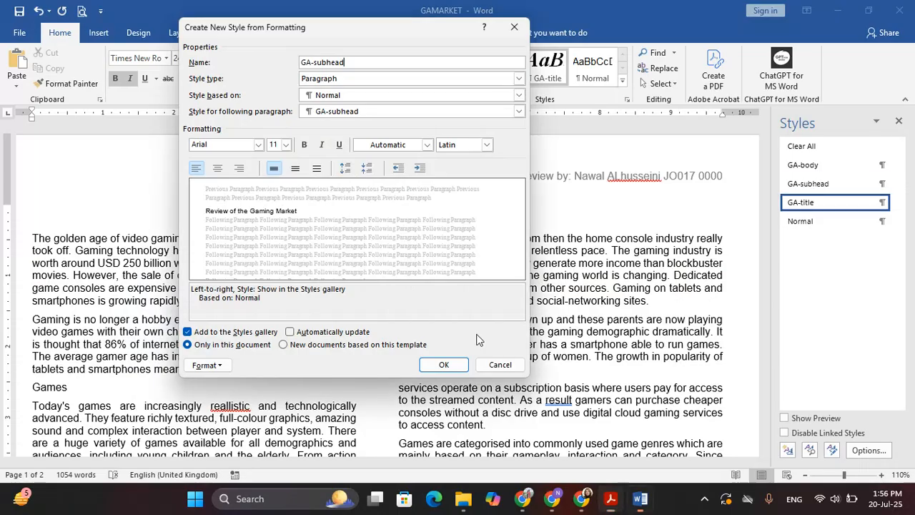
pyautogui.click(246, 147)
pyautogui.write('Times New Roman')
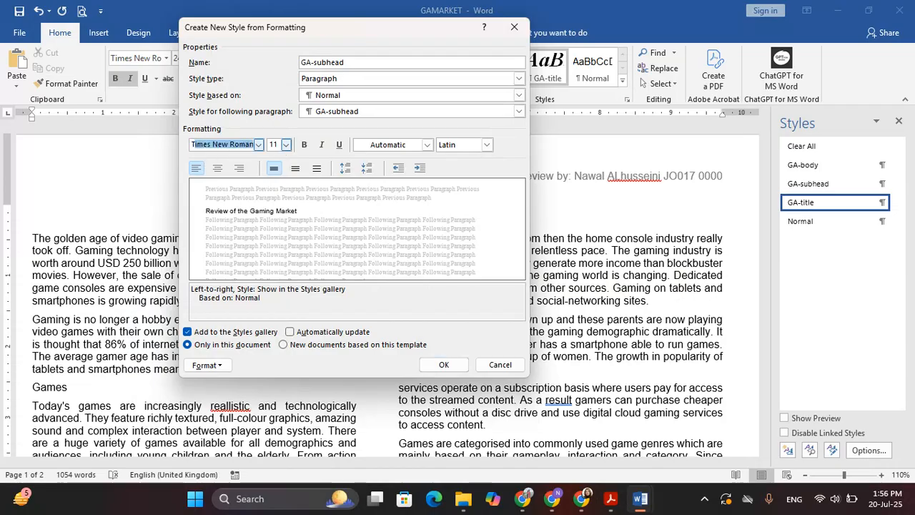
pyautogui.click(278, 148)
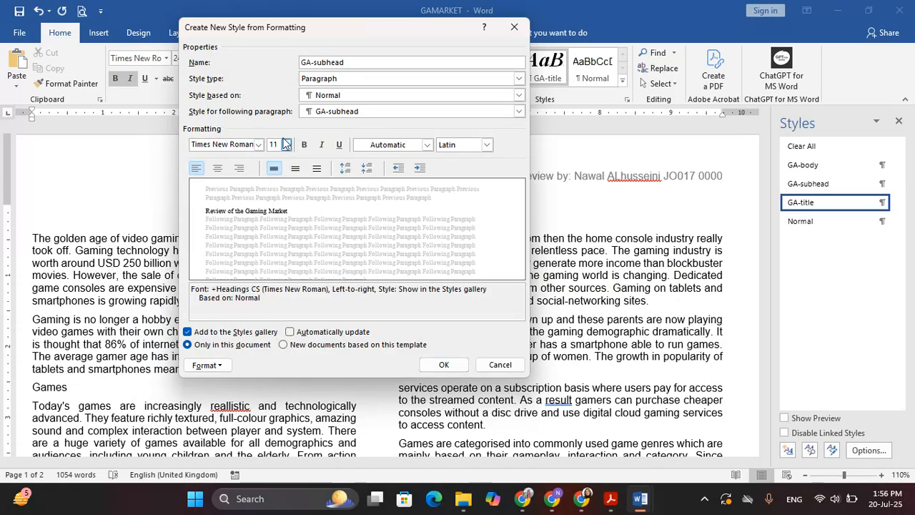
pyautogui.hotkey('alt', 'Tab')
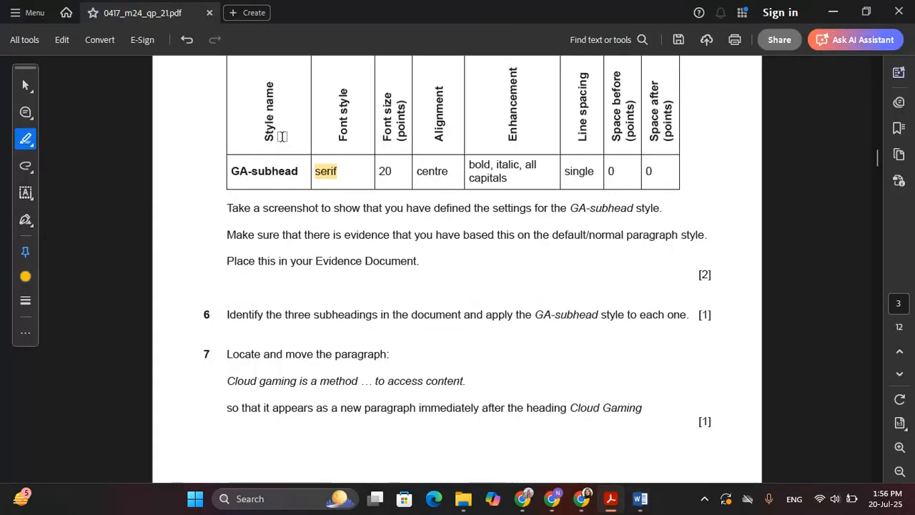
pyautogui.hotkey('alt', 'Tab')
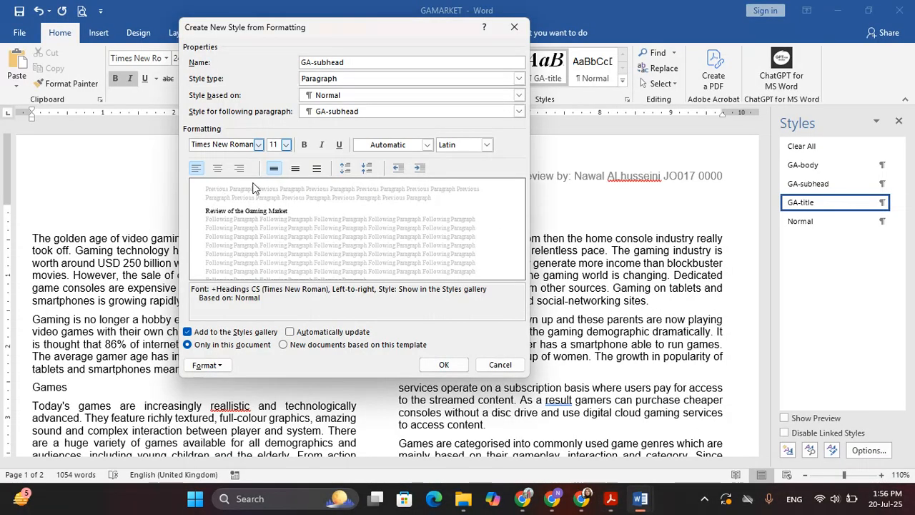
pyautogui.click(273, 144)
pyautogui.write('20')
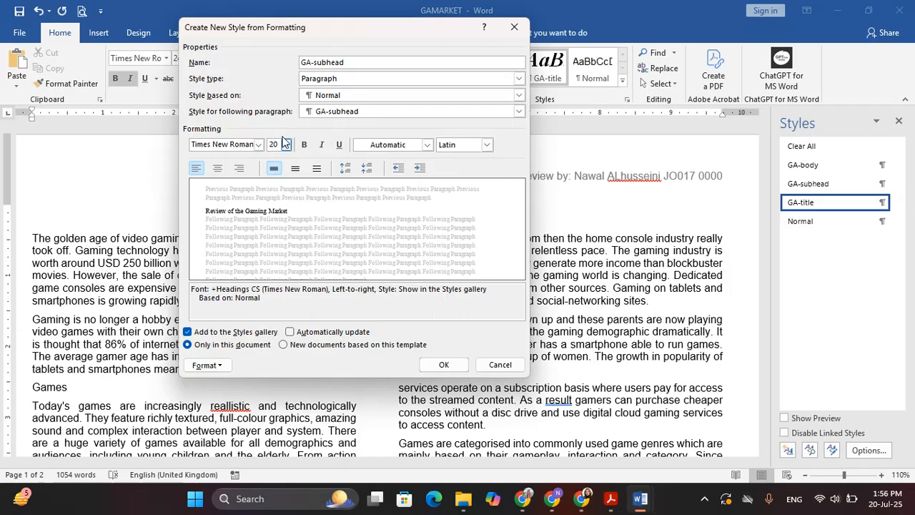
pyautogui.press('Tab')
# Step: Make GA-subhead centred, bold and italic
pyautogui.hotkey('alt', 'Tab')
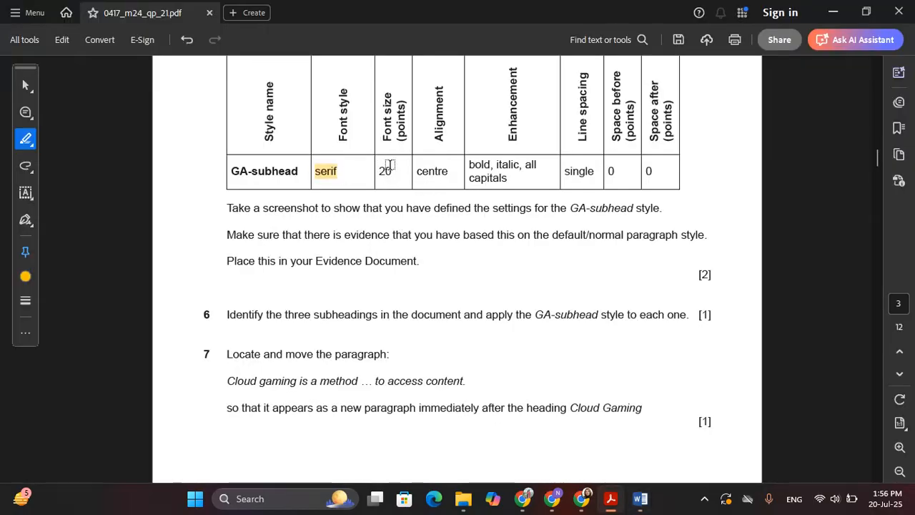
pyautogui.moveTo(422, 171); pyautogui.dragTo(511, 182)
pyautogui.hotkey('alt', 'Tab')
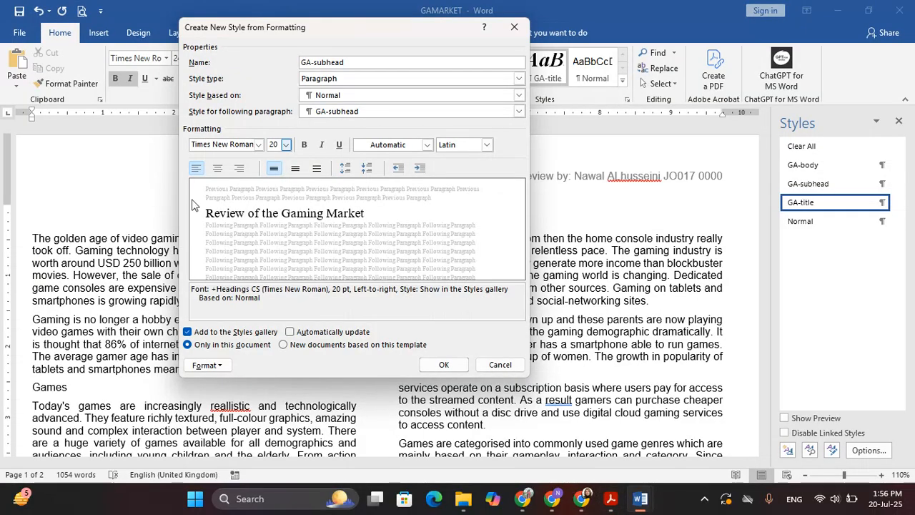
pyautogui.click(218, 168)
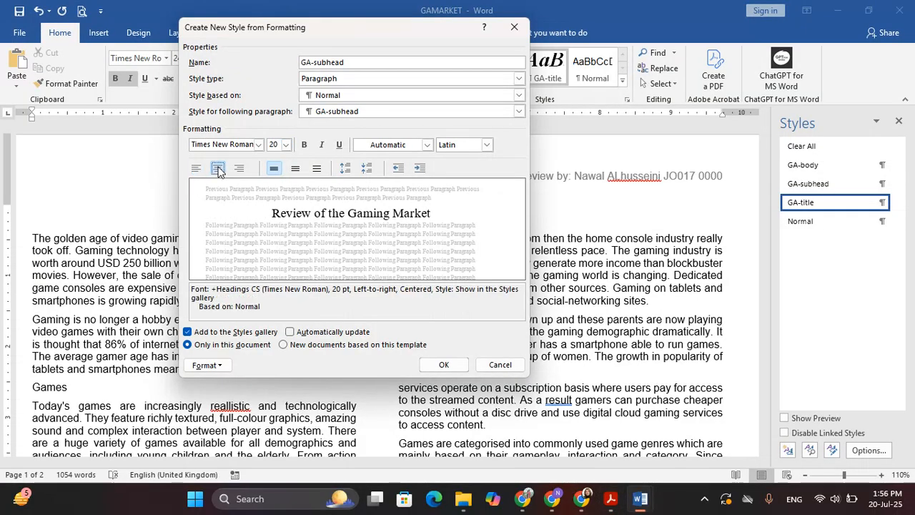
pyautogui.click(304, 145)
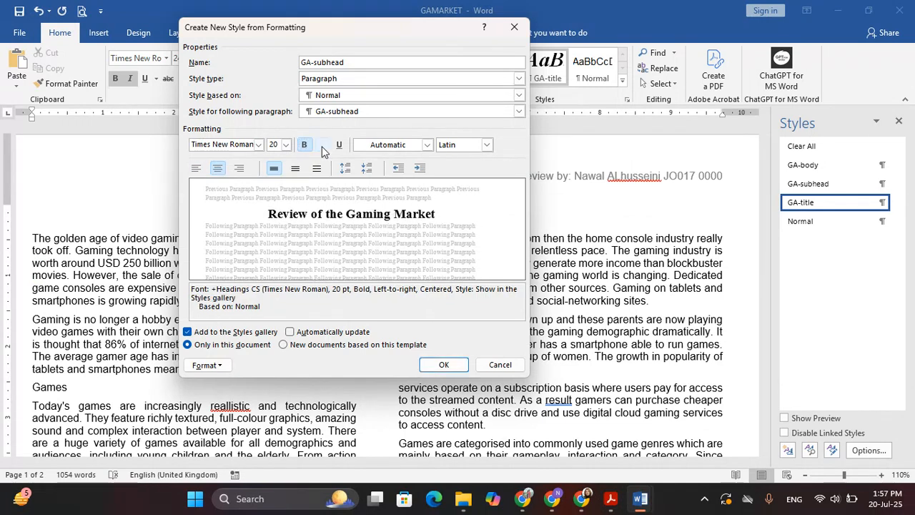
pyautogui.click(322, 146)
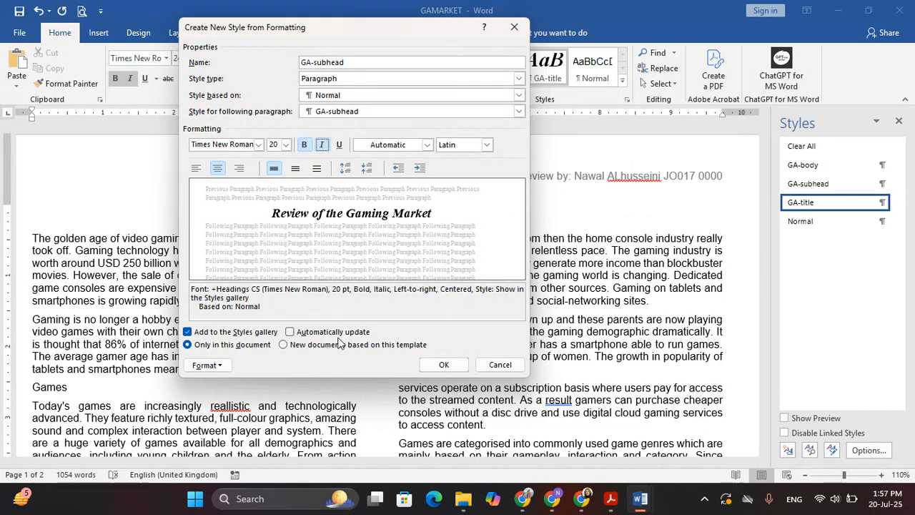
# Step: Turn on All caps in GA-subhead's font settings and save the new style
pyautogui.hotkey('alt', 'Tab')
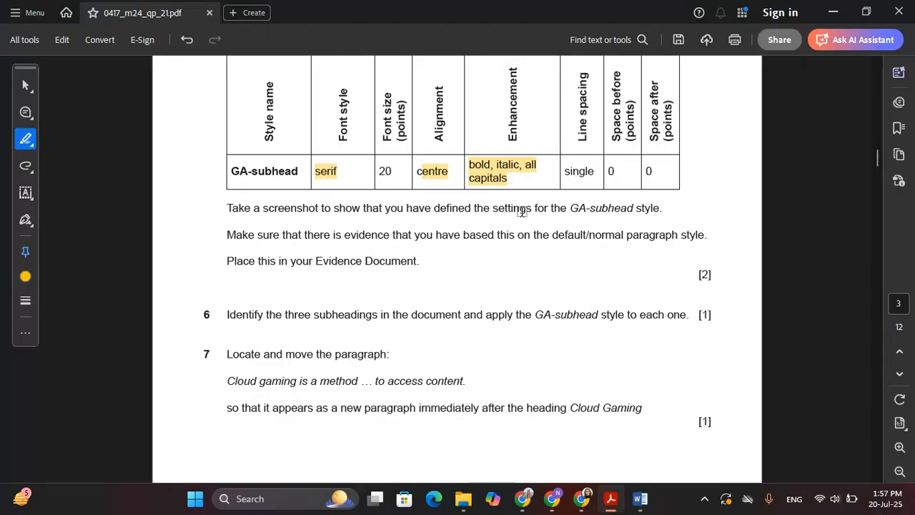
pyautogui.hotkey('alt', 'Tab')
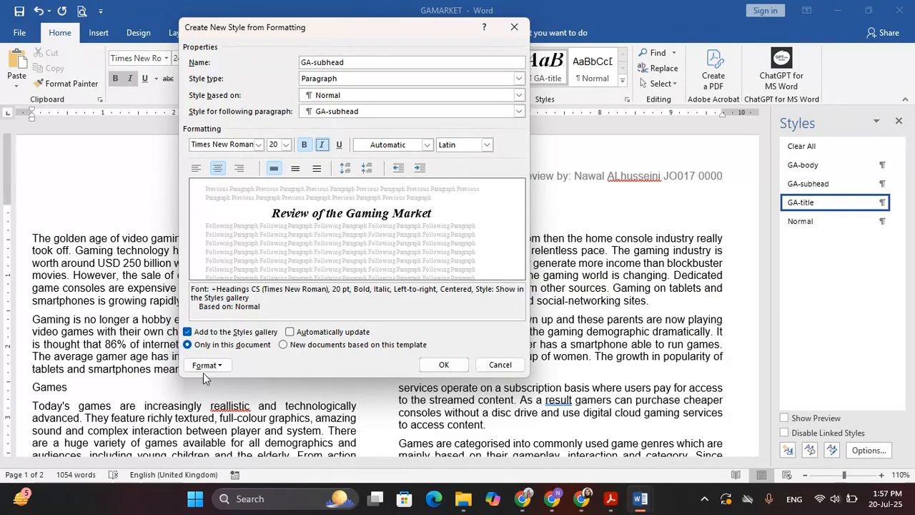
pyautogui.click(205, 365)
pyautogui.click(221, 225)
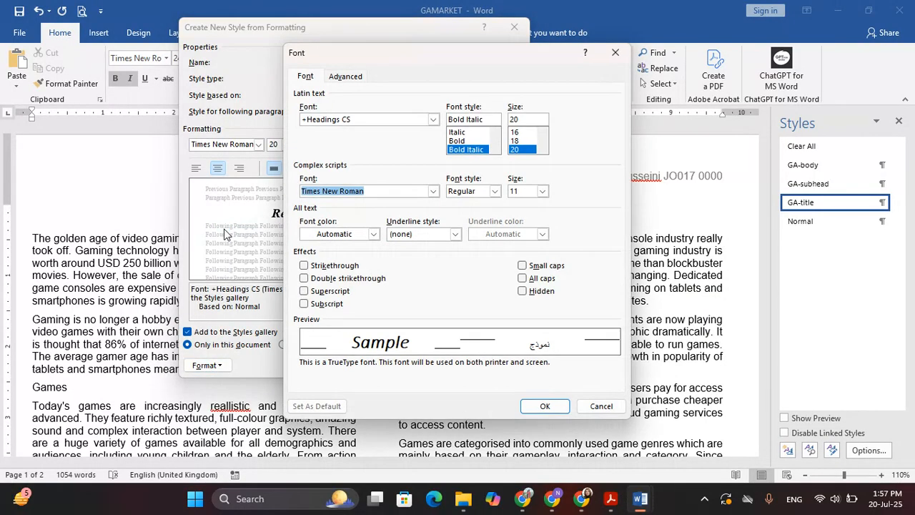
pyautogui.click(524, 279)
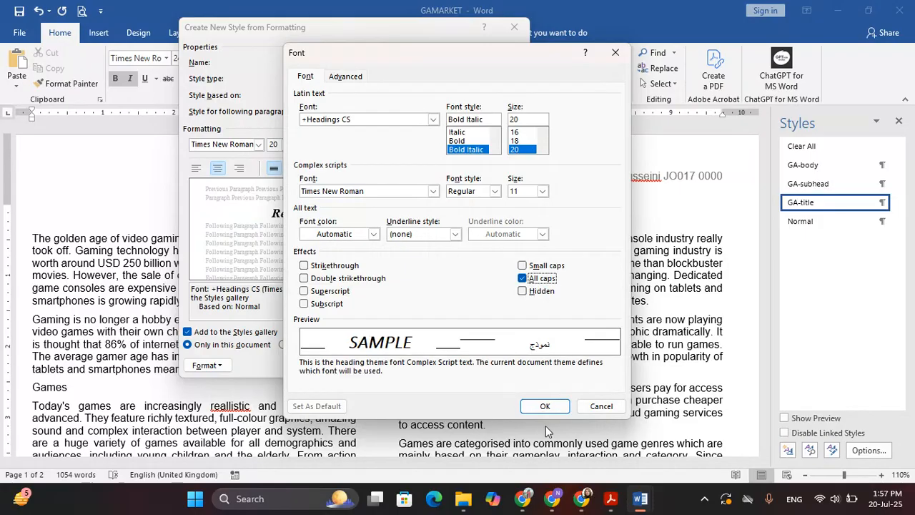
pyautogui.click(545, 406)
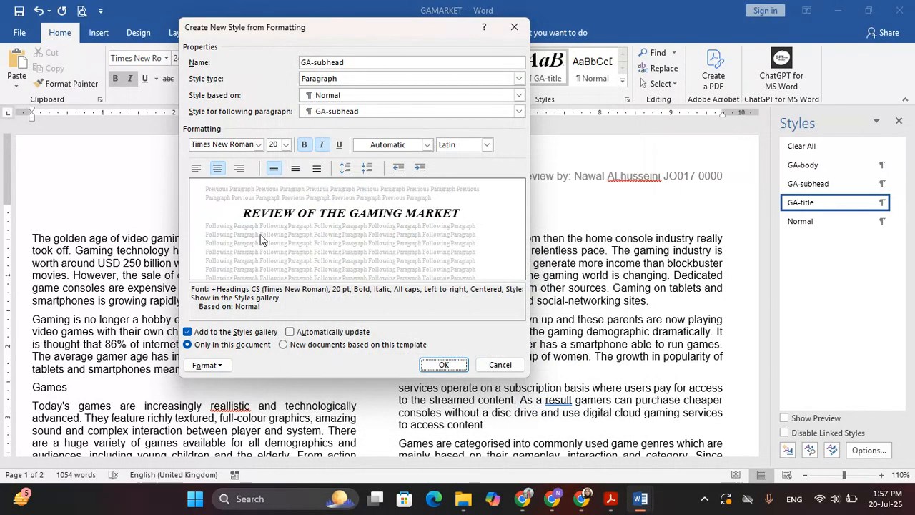
pyautogui.click(442, 366)
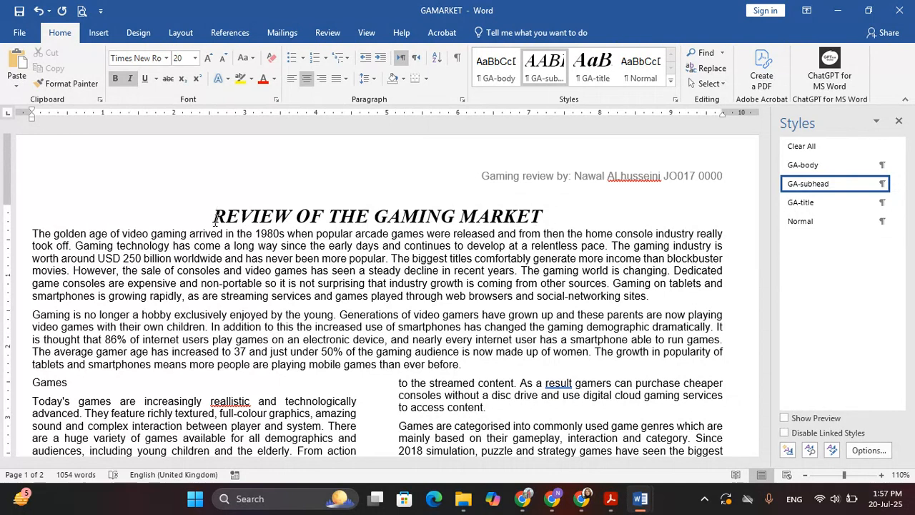
# Step: Reapply GA-title to the title, highlight question 5's based-on-Normal requirement, and open GA-subhead's options
pyautogui.click(586, 78)
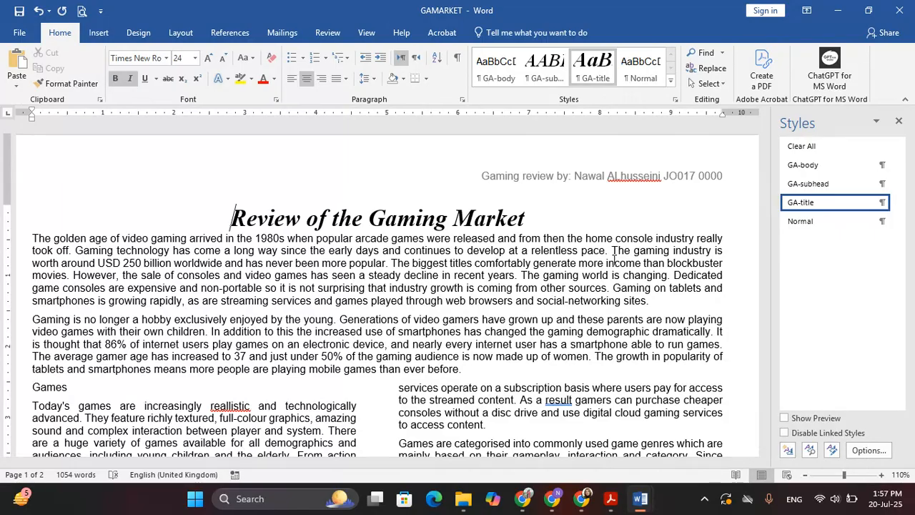
pyautogui.hotkey('alt', 'Tab')
pyautogui.scroll(-1, 530, 262)
pyautogui.moveTo(227, 175); pyautogui.dragTo(659, 176)
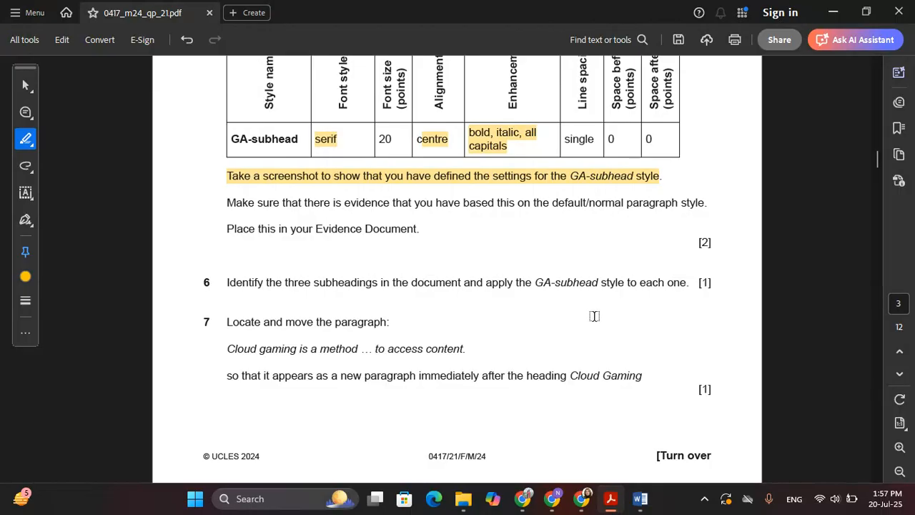
pyautogui.moveTo(227, 203); pyautogui.dragTo(694, 211)
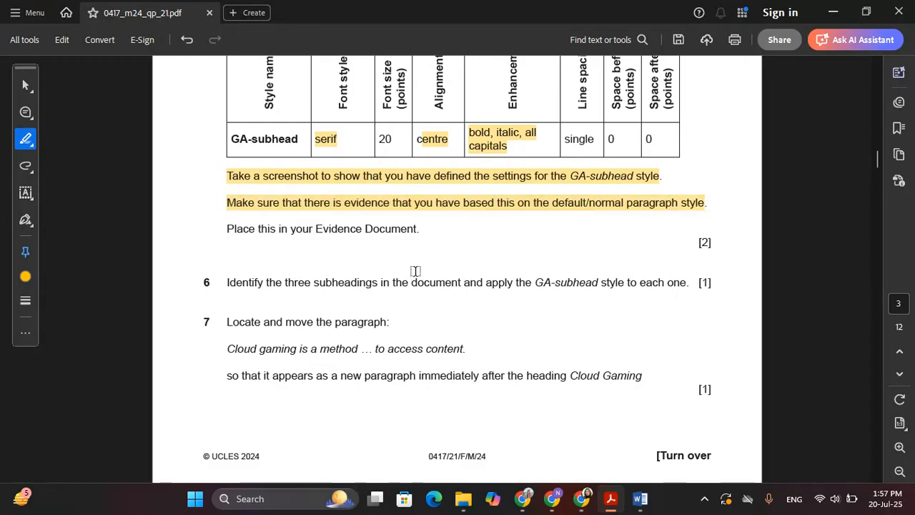
pyautogui.hotkey('alt', 'Tab')
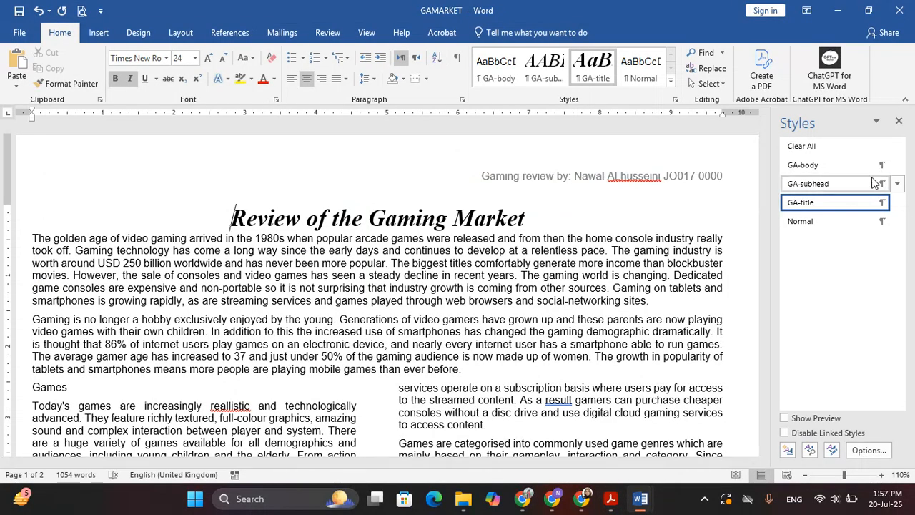
pyautogui.moveTo(898, 188)
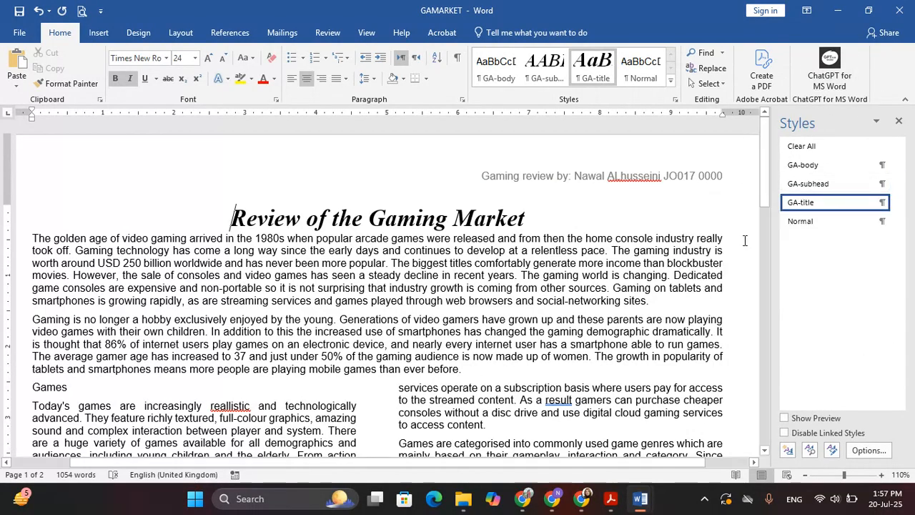
pyautogui.click(898, 184)
# Step: Screenshot the GA-subhead Modify Style settings showing Based on: Normal, then close the dialog
pyautogui.click(779, 215)
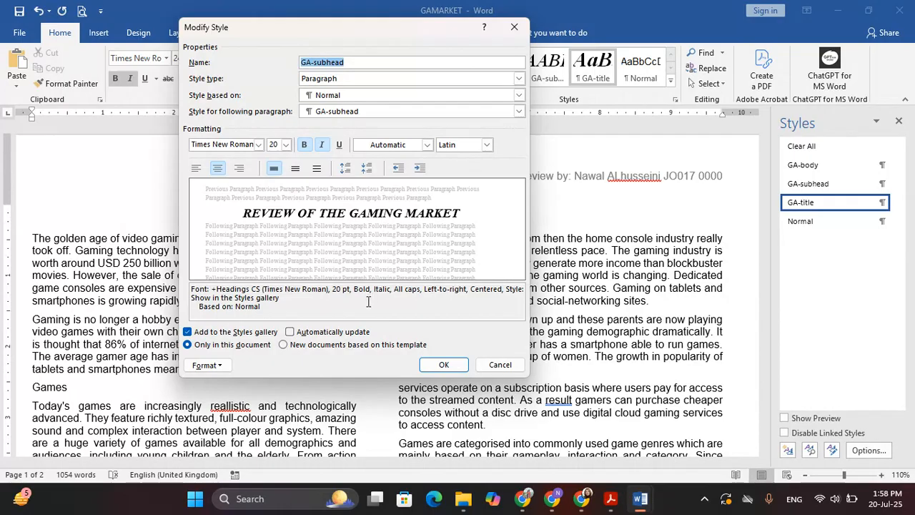
pyautogui.press('super+shift+s')
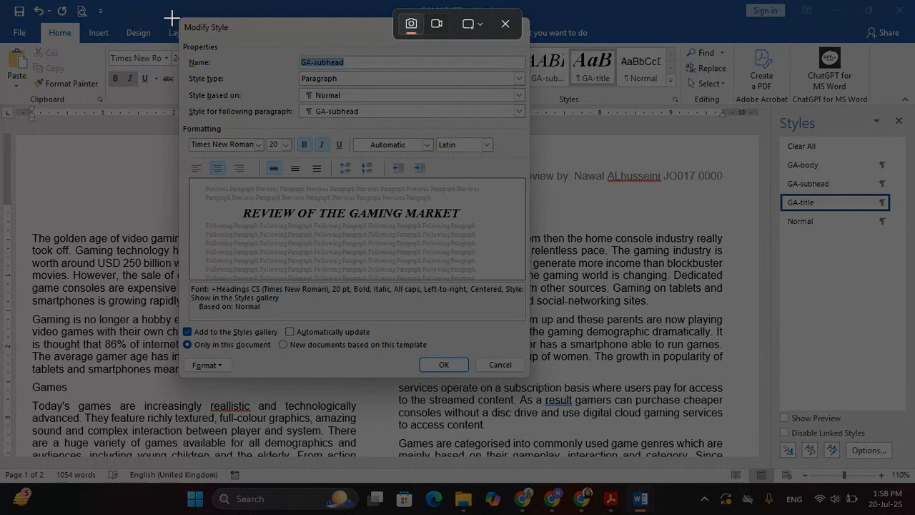
pyautogui.moveTo(171, 17); pyautogui.dragTo(529, 378)
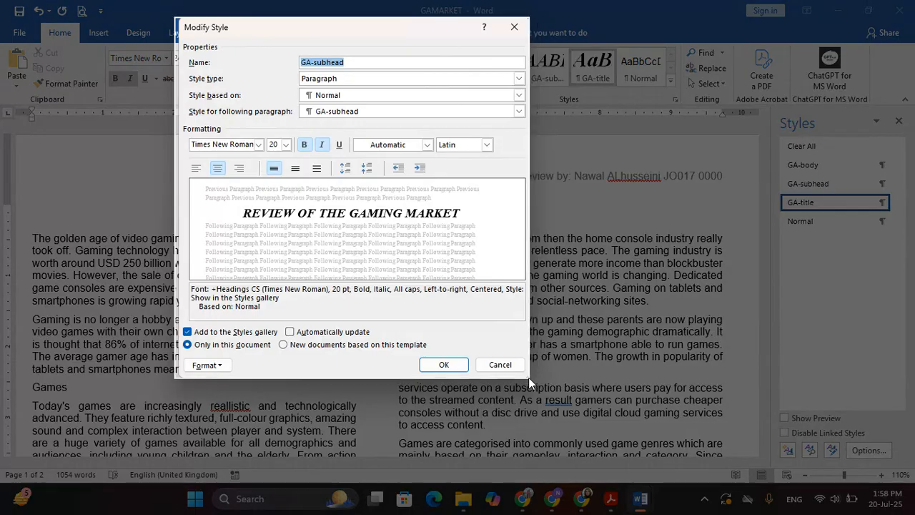
pyautogui.click(443, 364)
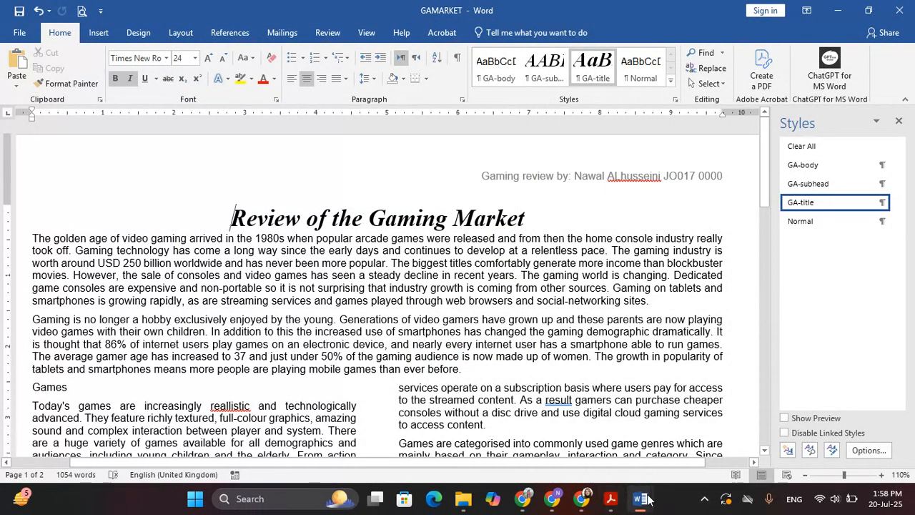
# Step: Paste the style screenshot into EVIDENCE0000 under Step 5 evidence
pyautogui.click(647, 498)
pyautogui.click(533, 410)
pyautogui.click(239, 253)
pyautogui.hotkey('ctrl', 'v')
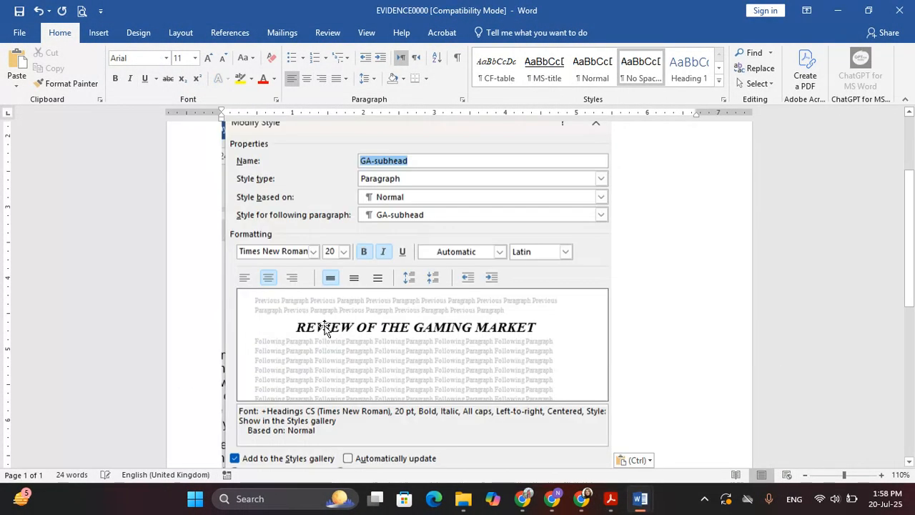
pyautogui.scroll(-2, 324, 327)
# Step: Close the Styles pane in GAMARKET
pyautogui.hotkey('alt', 'Tab')
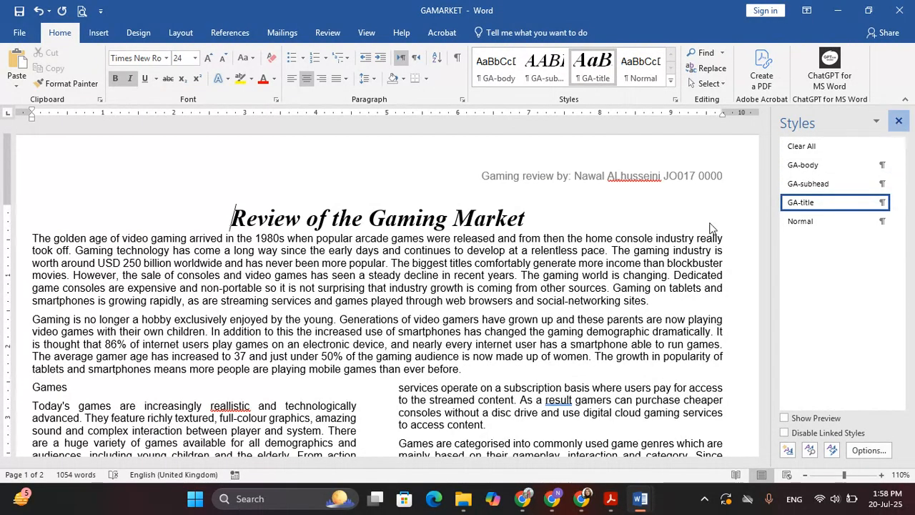
pyautogui.click(898, 120)
pyautogui.hotkey('alt', 'Tab')
pyautogui.hotkey('alt', 'Tab')
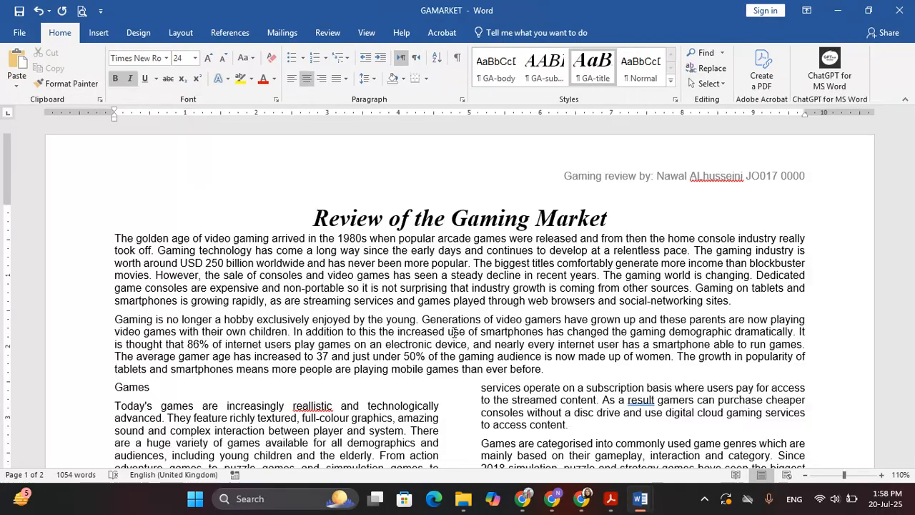
pyautogui.hotkey('alt', 'Tab')
pyautogui.press('Tab')
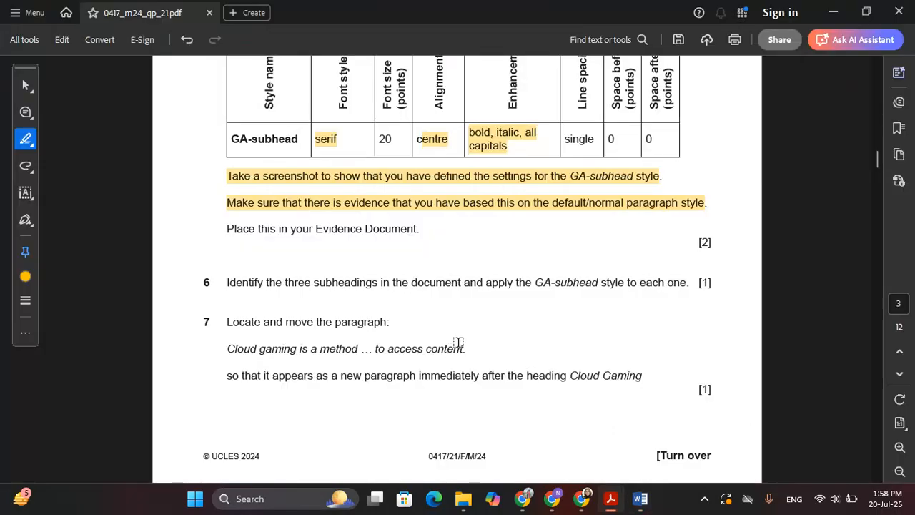
# Step: Highlight question 6's instruction to apply GA-subhead to the three subheadings, then return to GAMARKET
pyautogui.scroll(-3, 461, 349)
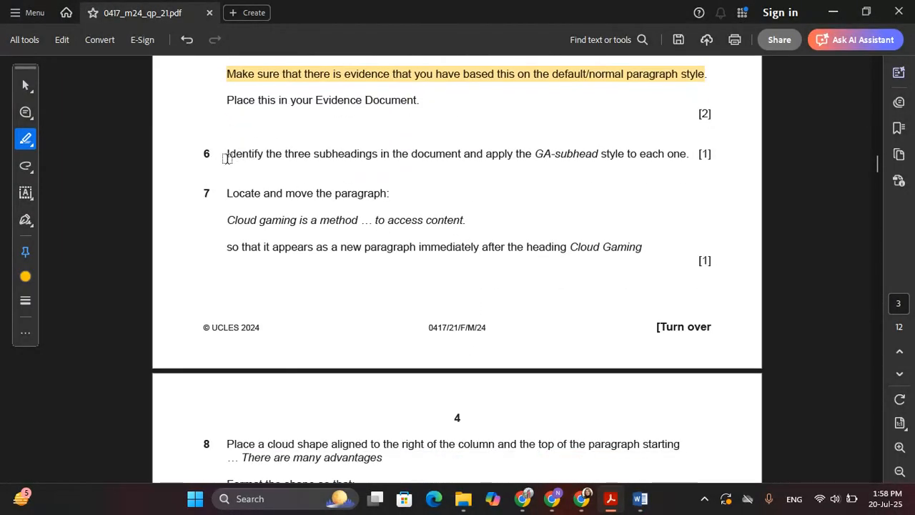
pyautogui.moveTo(227, 153); pyautogui.dragTo(685, 153)
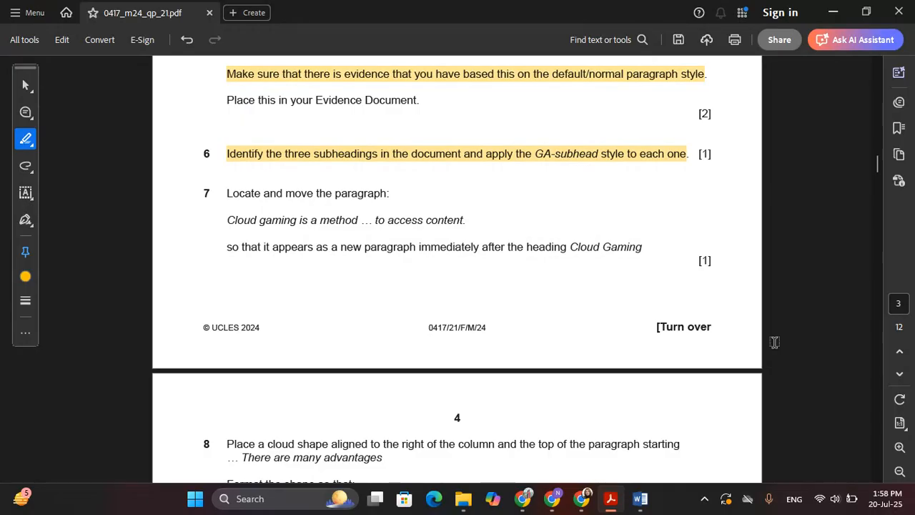
pyautogui.hotkey('alt', 'Tab')
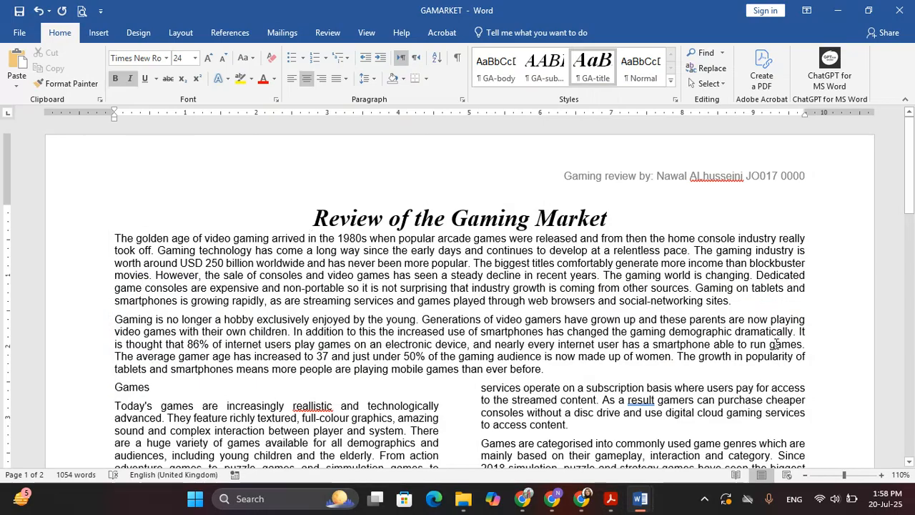
# Step: Apply GA-subhead to the Games and Video Game Consoles subheadings
pyautogui.scroll(-2, 168, 263)
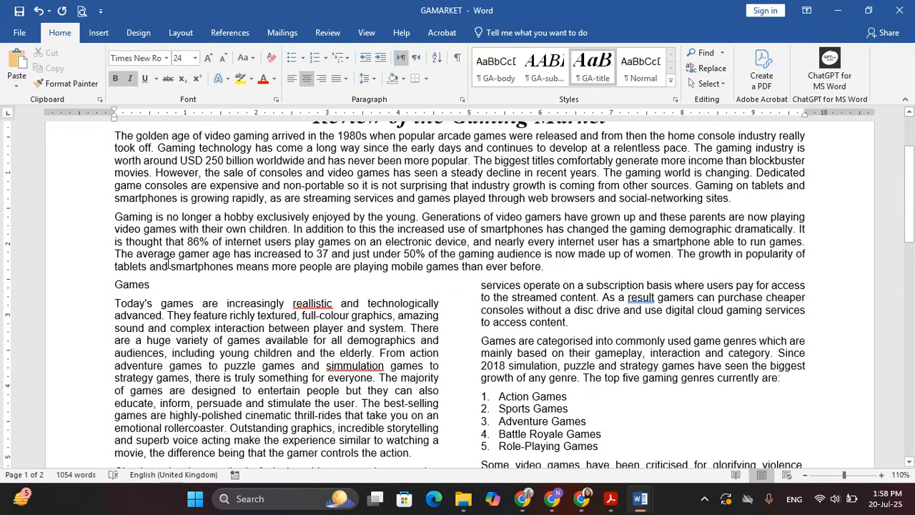
pyautogui.click(133, 281)
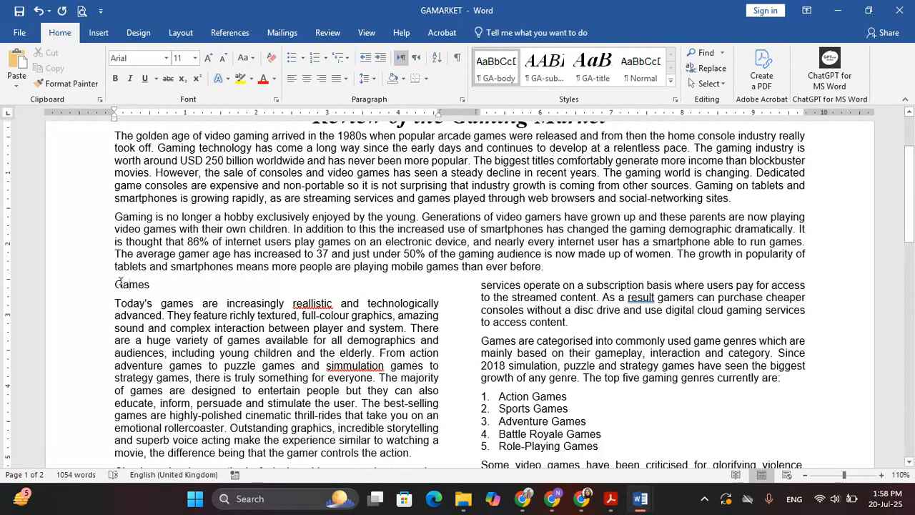
pyautogui.doubleClick(122, 285)
pyautogui.click(138, 287)
pyautogui.click(544, 66)
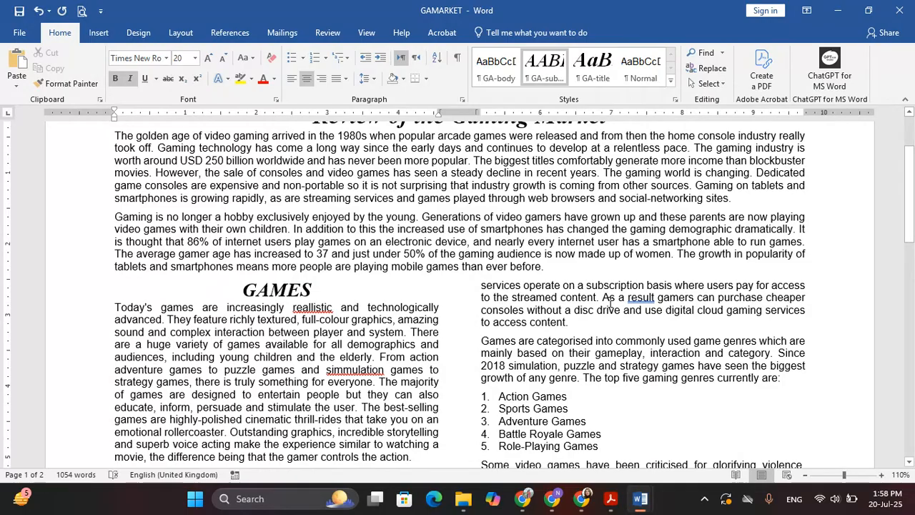
pyautogui.scroll(-3, 608, 300)
pyautogui.scroll(-2, 606, 302)
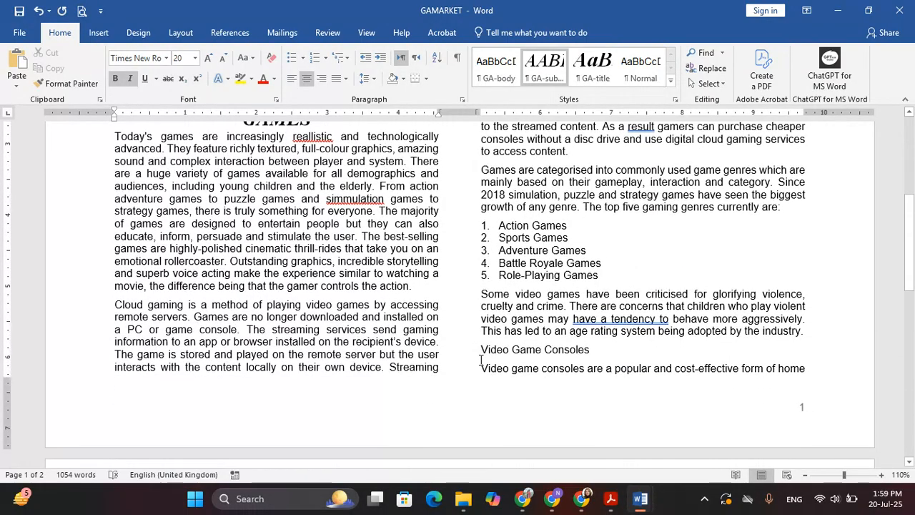
pyautogui.tripleClick(482, 351)
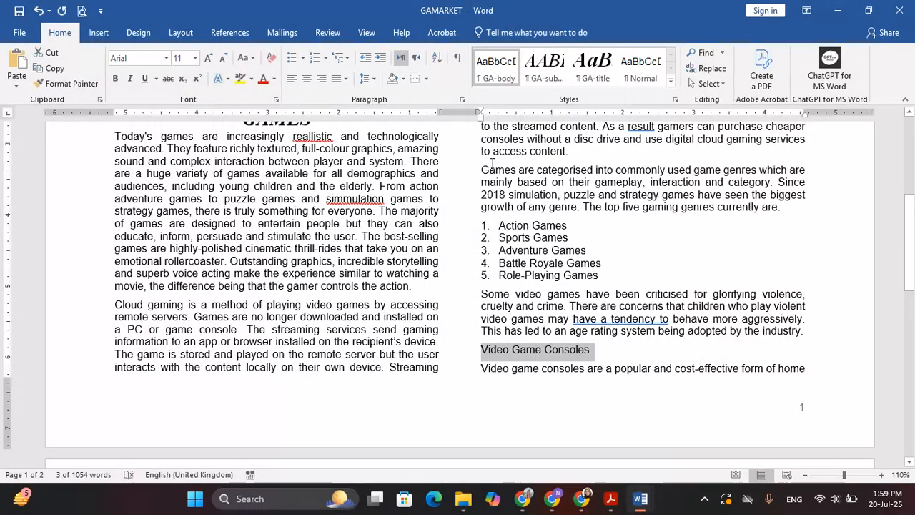
pyautogui.click(544, 68)
# Step: Apply GA-subhead to the Cloud Gaming subheading
pyautogui.scroll(-10, 480, 240)
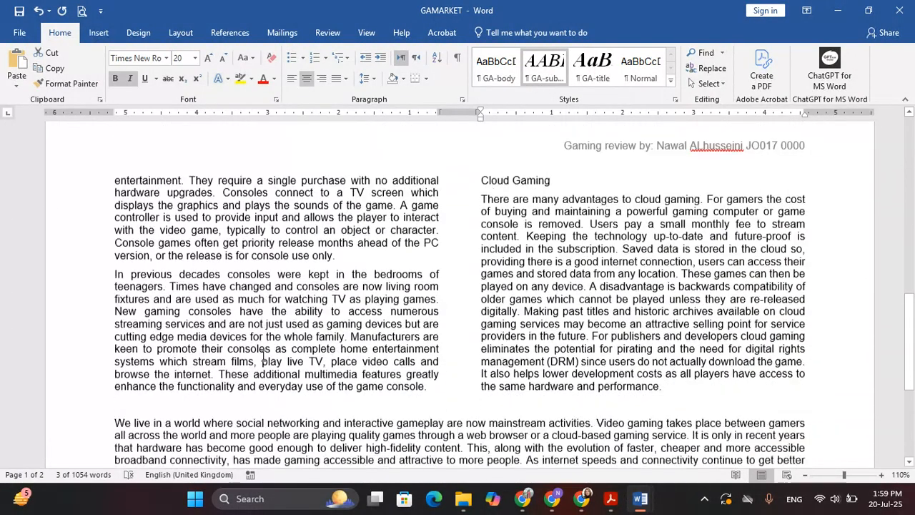
pyautogui.scroll(2, 481, 240)
pyautogui.moveTo(481, 228); pyautogui.dragTo(533, 236)
pyautogui.click(592, 66)
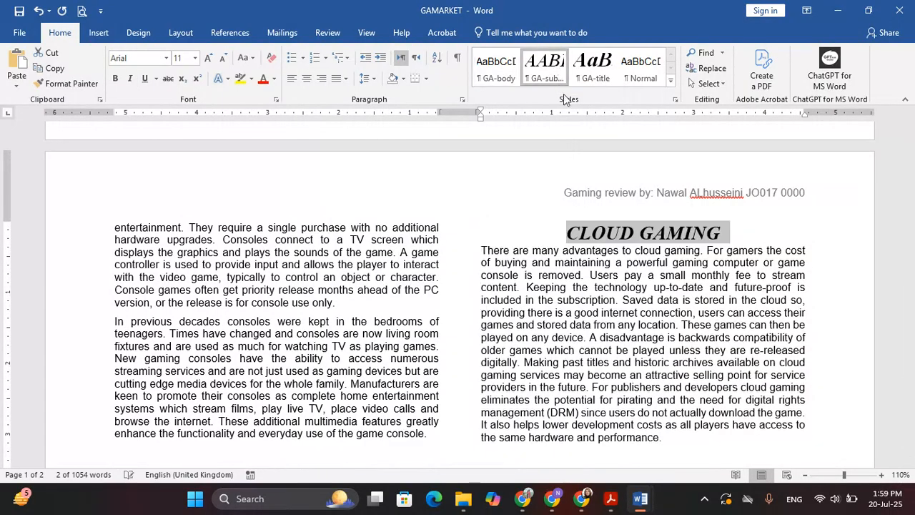
pyautogui.click(644, 412)
pyautogui.scroll(10, 655, 330)
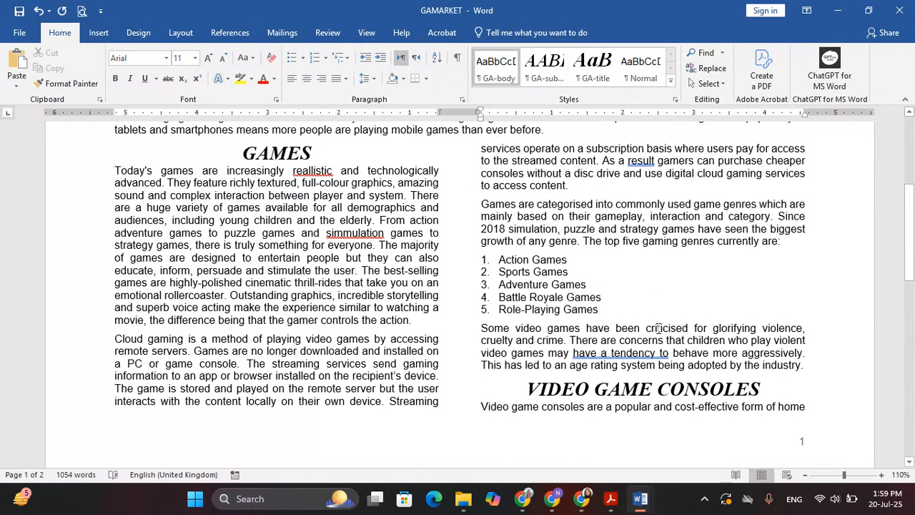
pyautogui.scroll(6, 502, 276)
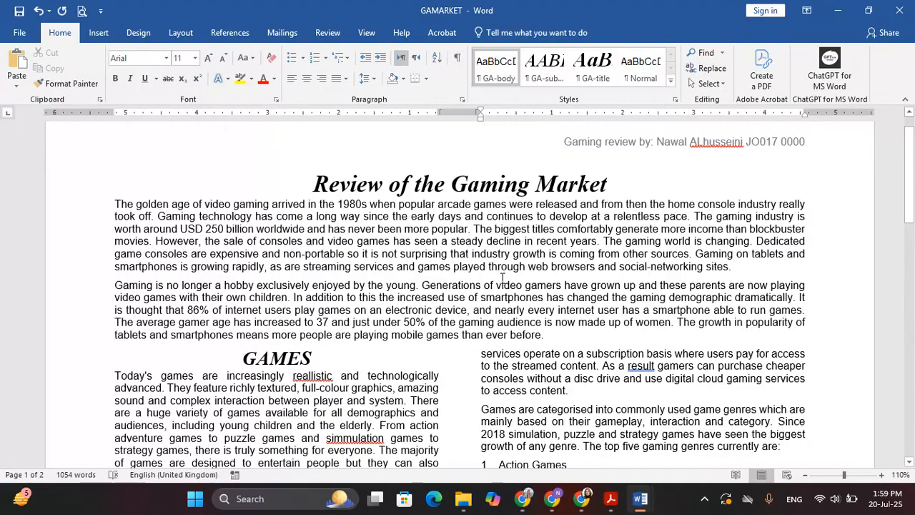
pyautogui.hotkey('alt', 'Tab')
pyautogui.scroll(-2, 458, 243)
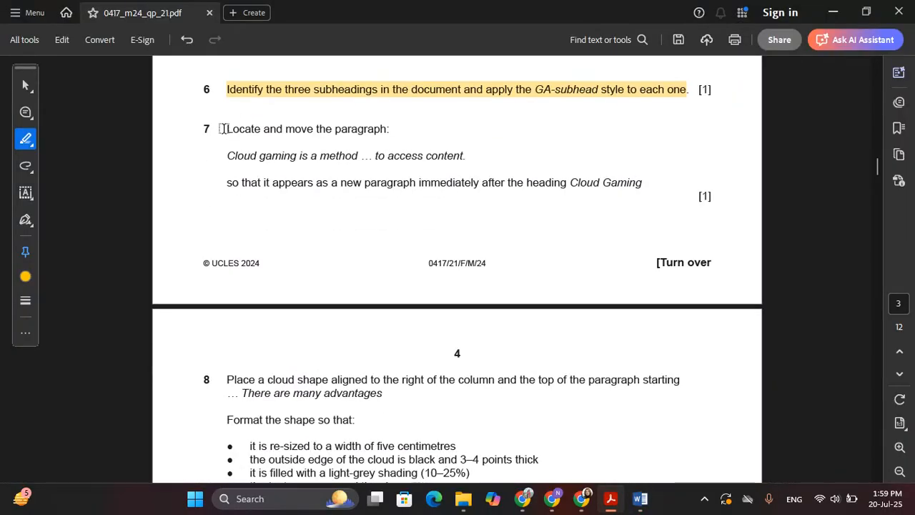
# Step: Highlight 'Locate and move the paragraph' in question 7, then return to GAMARKET
pyautogui.moveTo(222, 129); pyautogui.dragTo(387, 129)
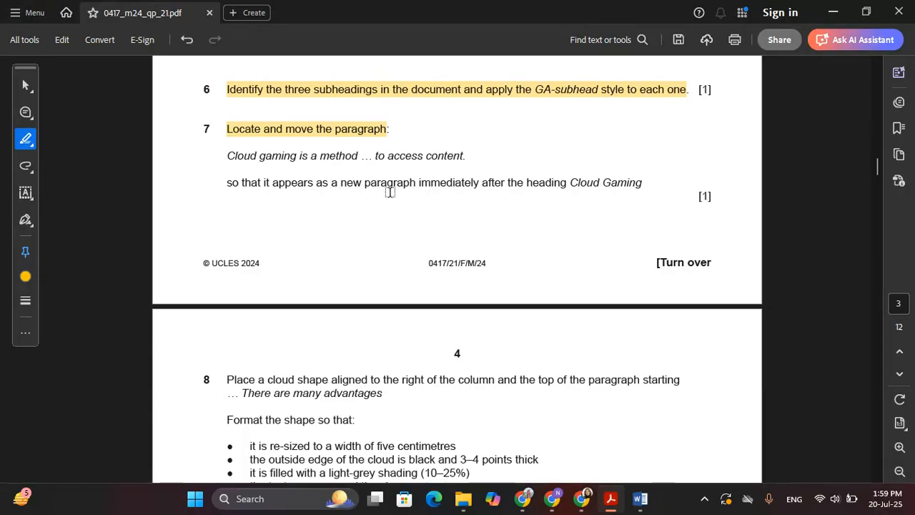
pyautogui.hotkey('alt', 'Tab')
pyautogui.scroll(-2, 414, 302)
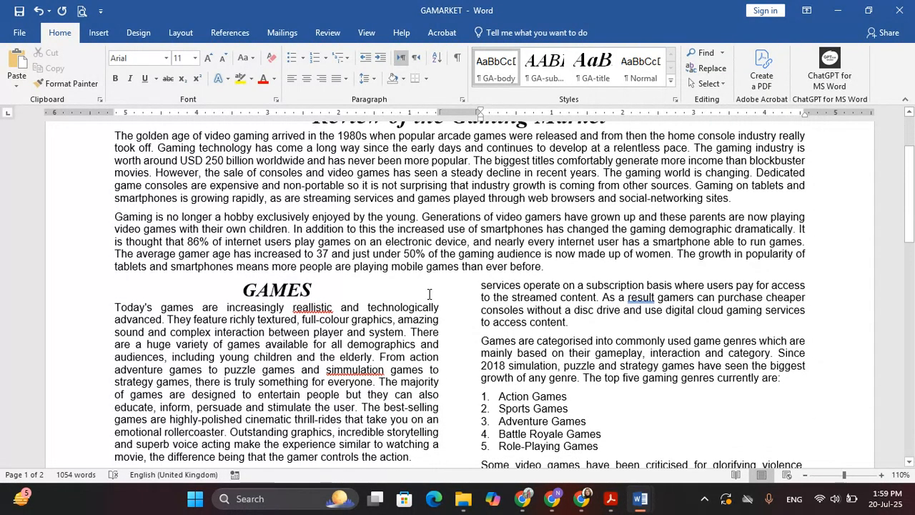
# Step: Select the entire 'Cloud gaming is a method…' paragraph following the Games paragraph
pyautogui.scroll(-5, 443, 263)
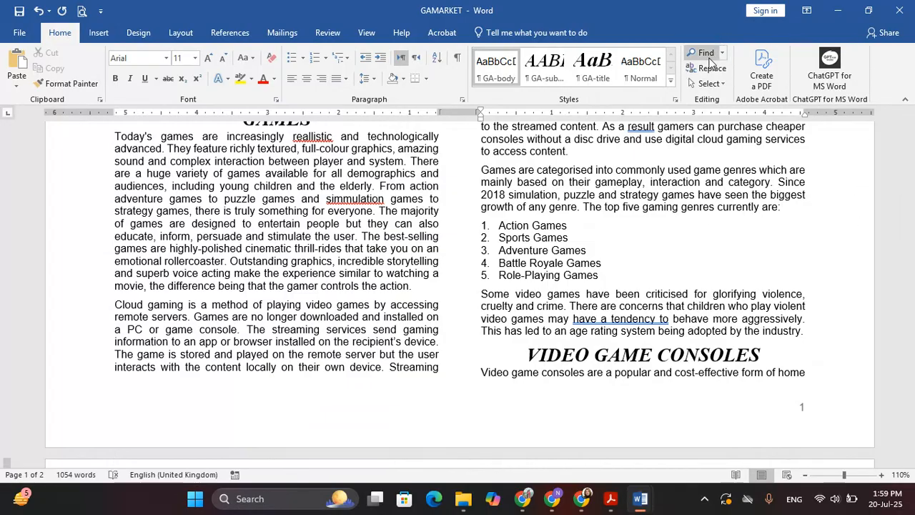
pyautogui.scroll(-3, 629, 243)
pyautogui.scroll(-3, 619, 237)
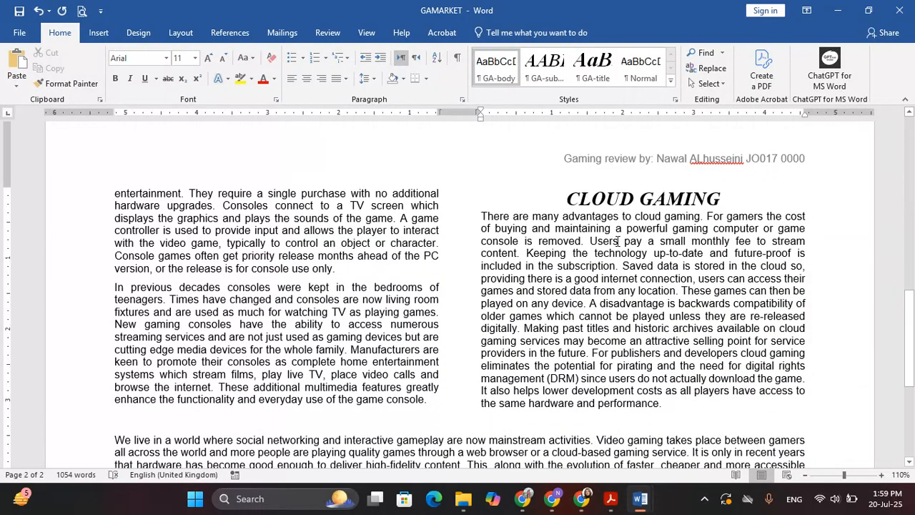
pyautogui.hotkey('alt', 'Tab')
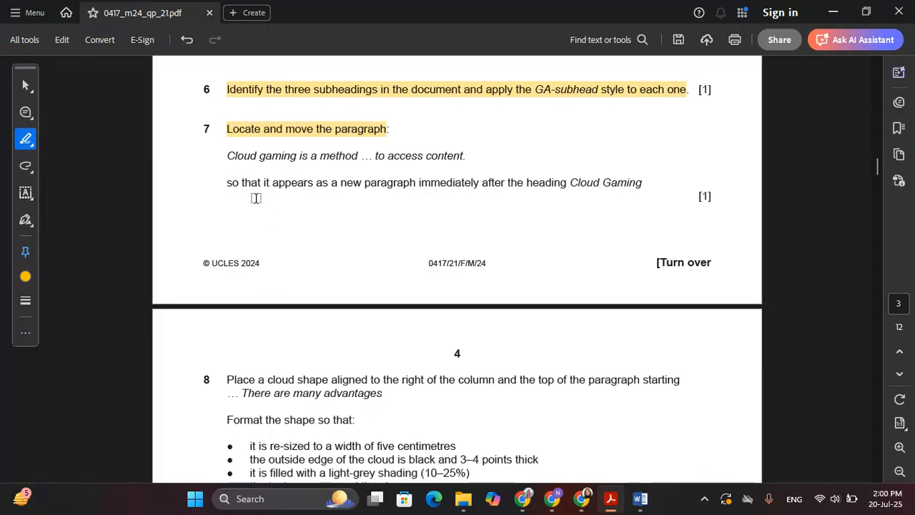
pyautogui.hotkey('alt', 'Tab')
pyautogui.scroll(-3, 491, 285)
pyautogui.scroll(8, 521, 283)
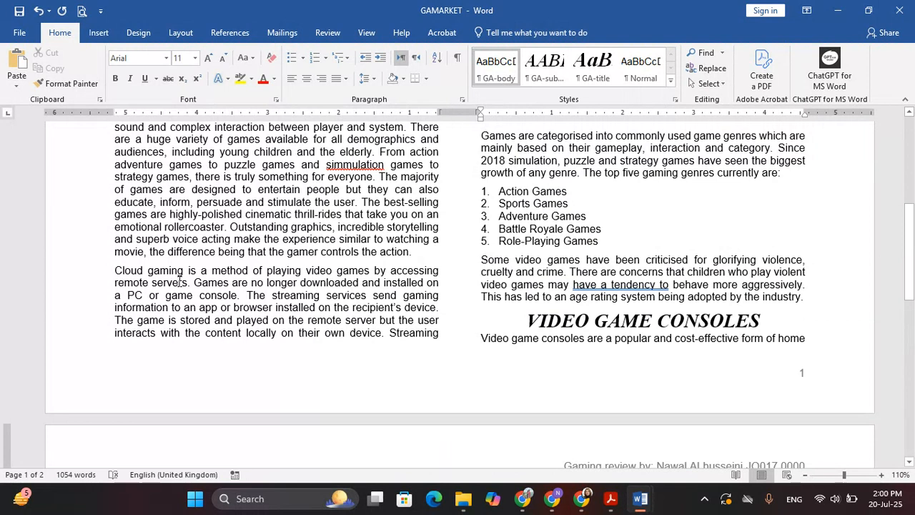
pyautogui.tripleClick(223, 290)
pyautogui.hotkey('ctrl', 'c')
pyautogui.scroll(3, 673, 223)
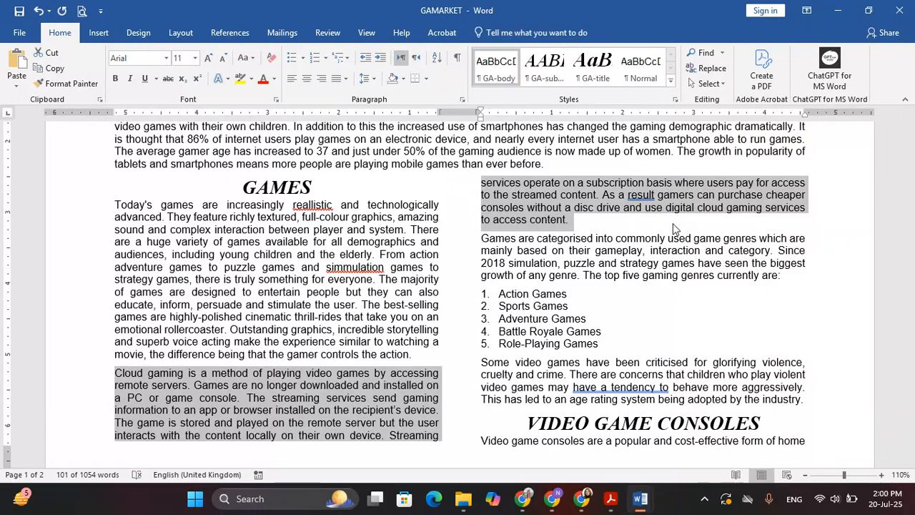
# Step: Remove the Cloud gaming paragraph from the Games section and highlight question 7's line ending at Cloud Gaming
pyautogui.press('Delete')
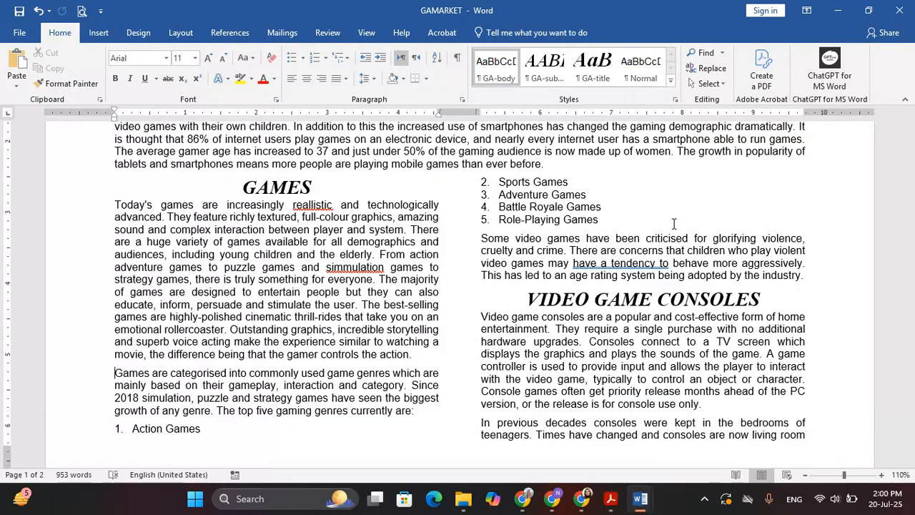
pyautogui.hotkey('alt', 'Tab')
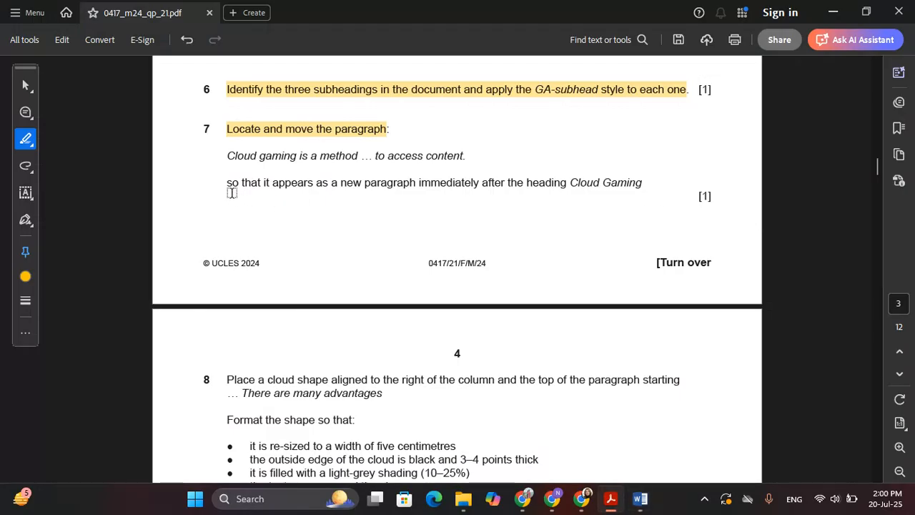
pyautogui.moveTo(228, 182); pyautogui.dragTo(238, 182)
pyautogui.moveTo(266, 182); pyautogui.dragTo(604, 182)
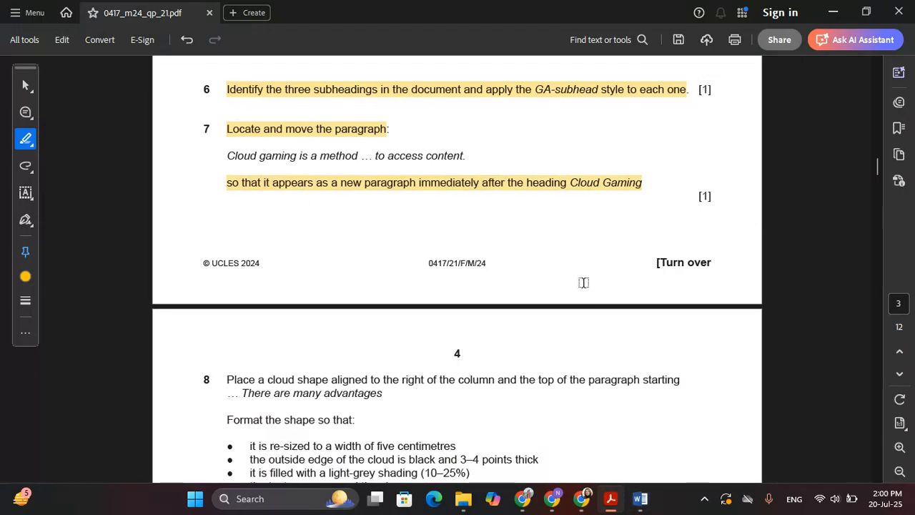
pyautogui.hotkey('alt', 'Tab')
# Step: Paste the Cloud gaming paragraph after the Cloud Gaming heading on page 2 and delete the leftover blank line
pyautogui.scroll(-2, 582, 294)
pyautogui.scroll(-8, 581, 293)
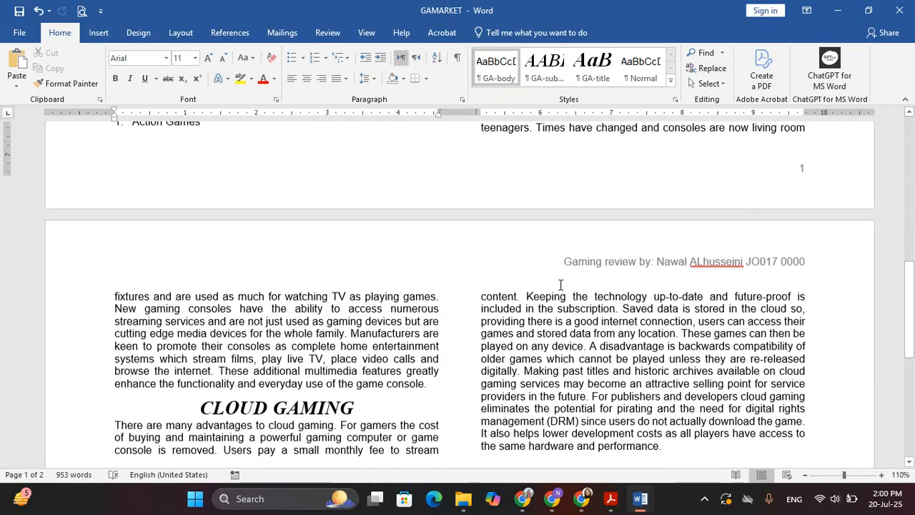
pyautogui.click(367, 197)
pyautogui.hotkey('ctrl', 'v')
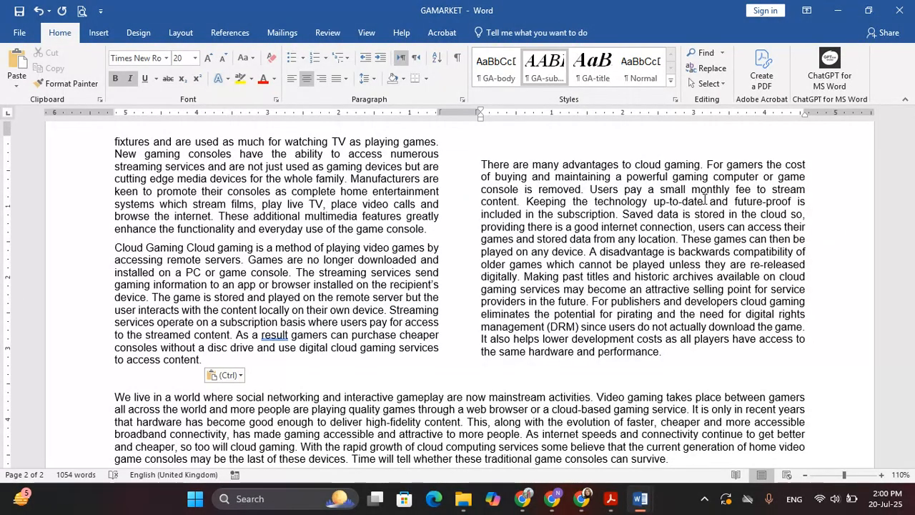
pyautogui.press('BackSpace')
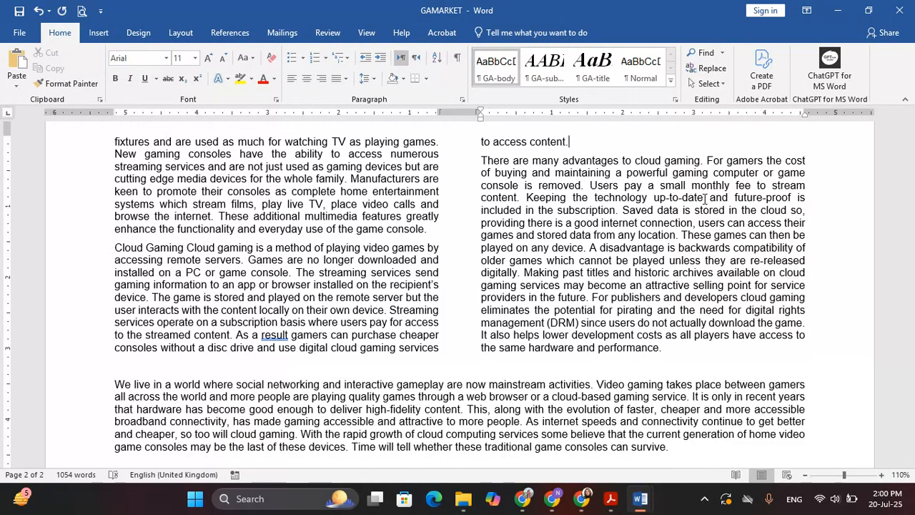
# Step: Highlight question 8's cloud-shape placement sentence in the exam PDF
pyautogui.hotkey('alt', 'Tab')
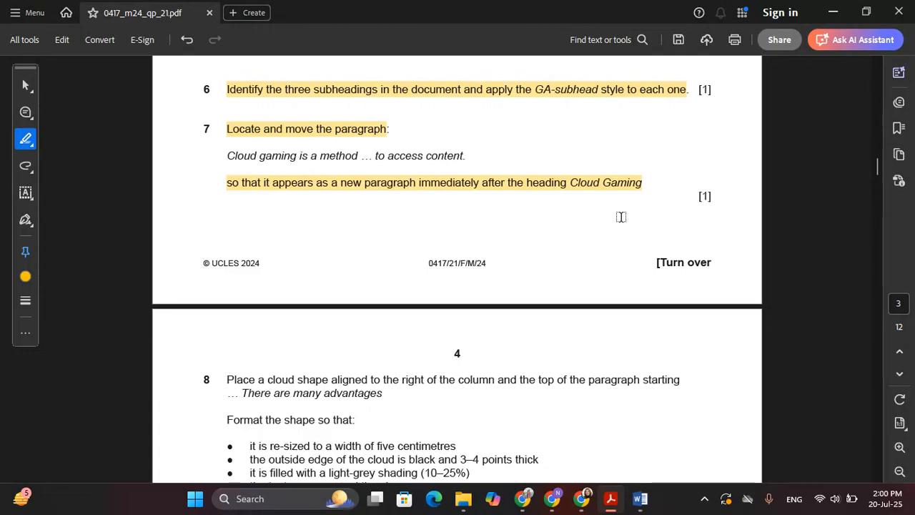
pyautogui.scroll(-6, 439, 278)
pyautogui.scroll(-2, 230, 161)
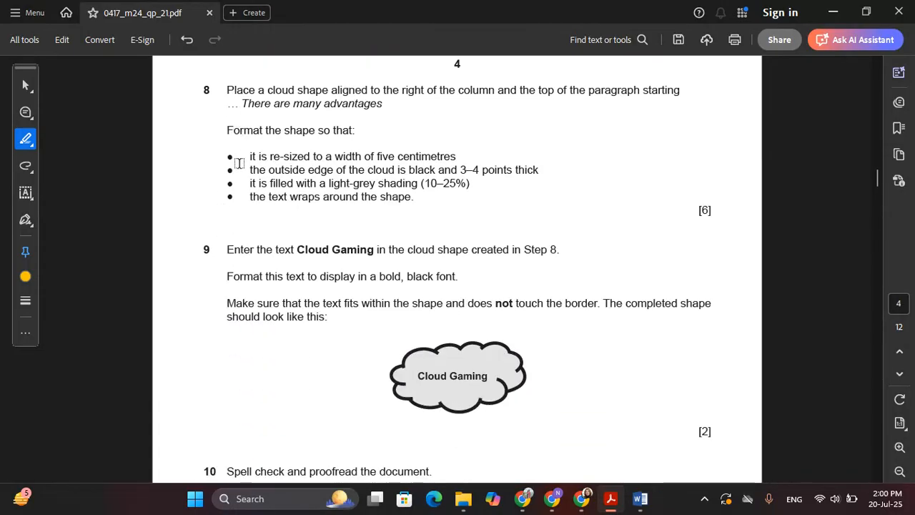
pyautogui.moveTo(226, 90); pyautogui.dragTo(383, 105)
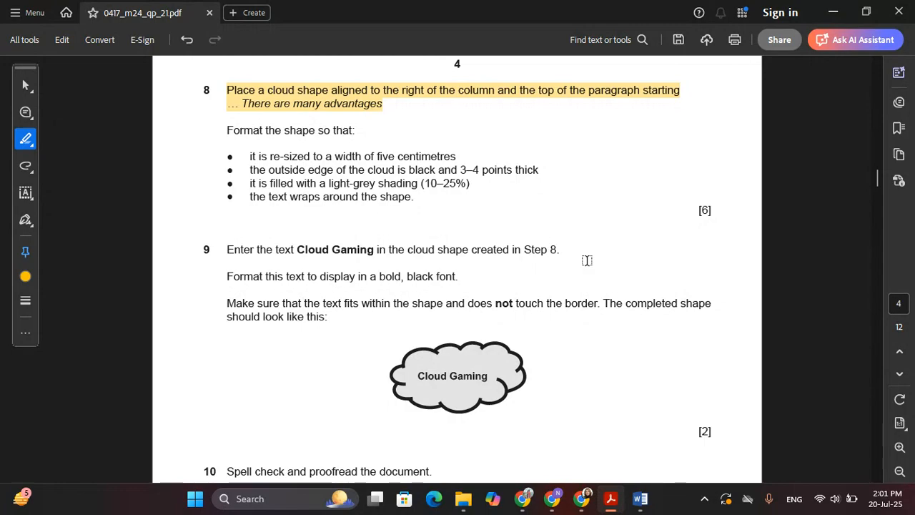
pyautogui.hotkey('alt', 'Tab')
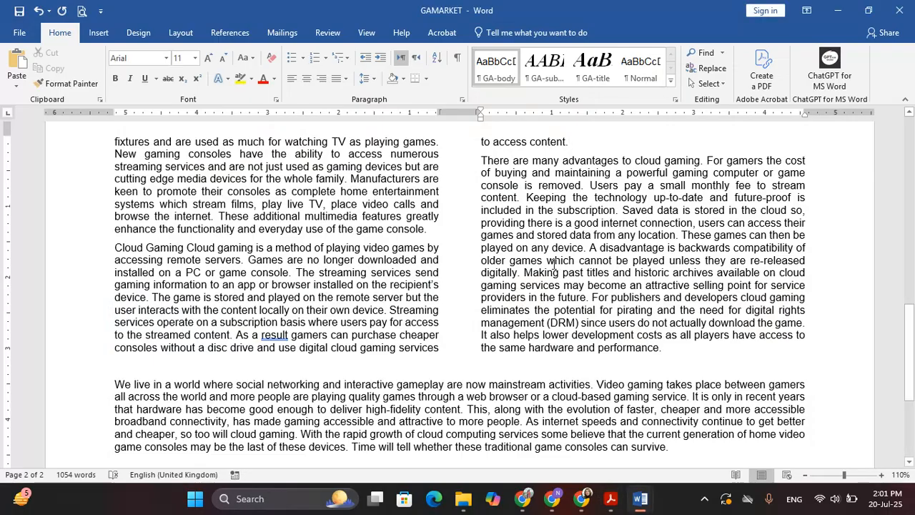
pyautogui.hotkey('alt', 'Tab')
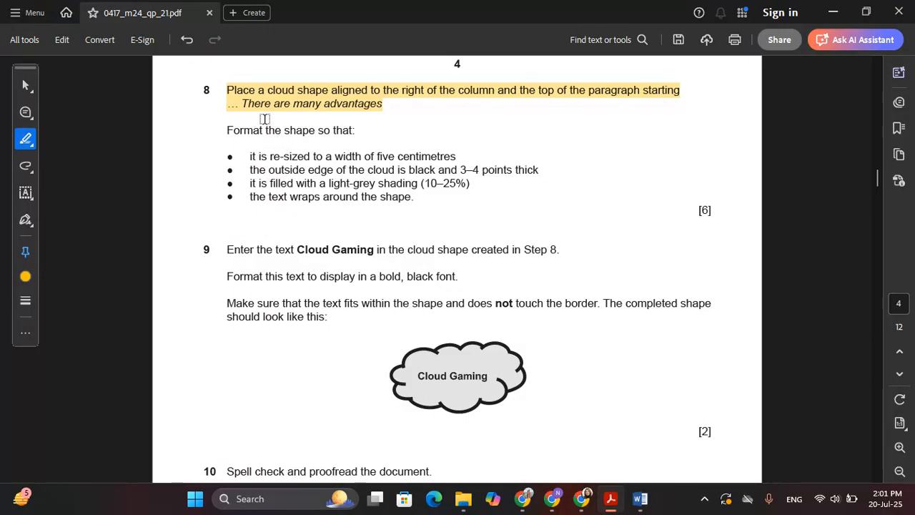
pyautogui.click(302, 116)
# Step: In GAMARKET, put the insertion point at the start of the 'There are many advantages' paragraph
pyautogui.hotkey('alt', 'Tab')
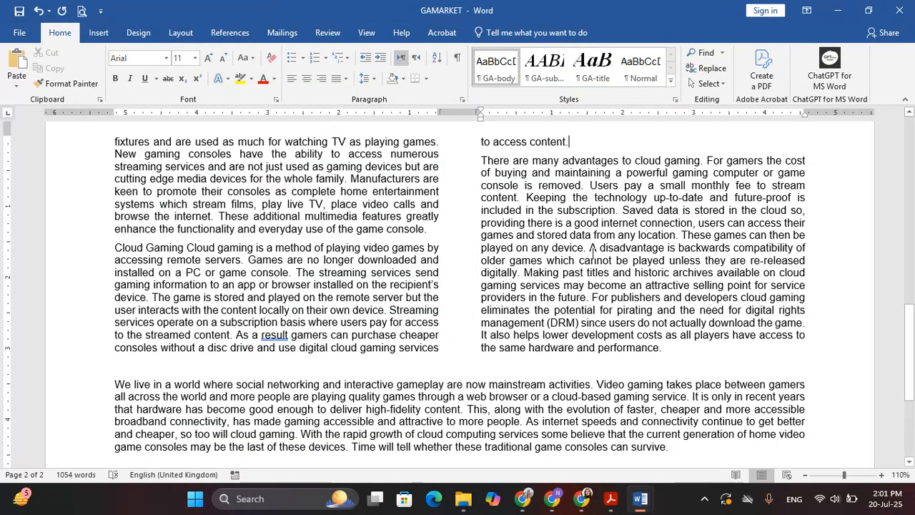
pyautogui.click(469, 168)
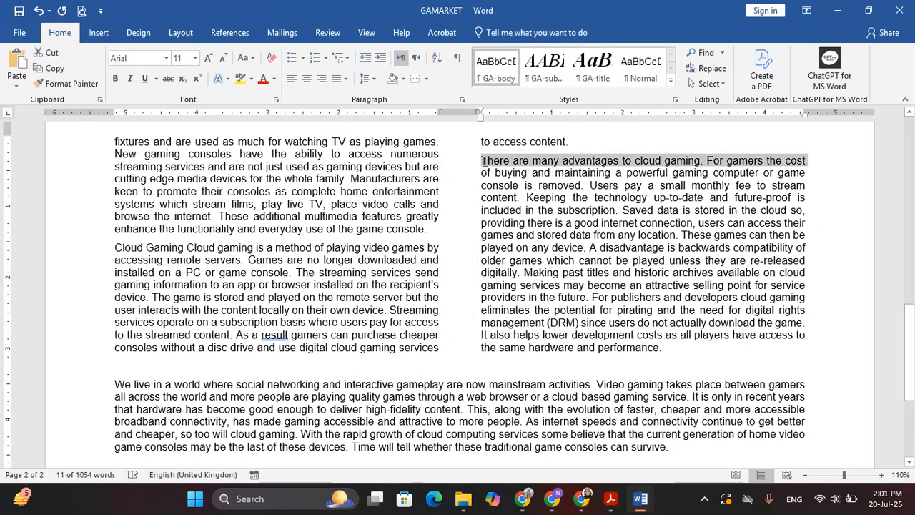
pyautogui.press('Left')
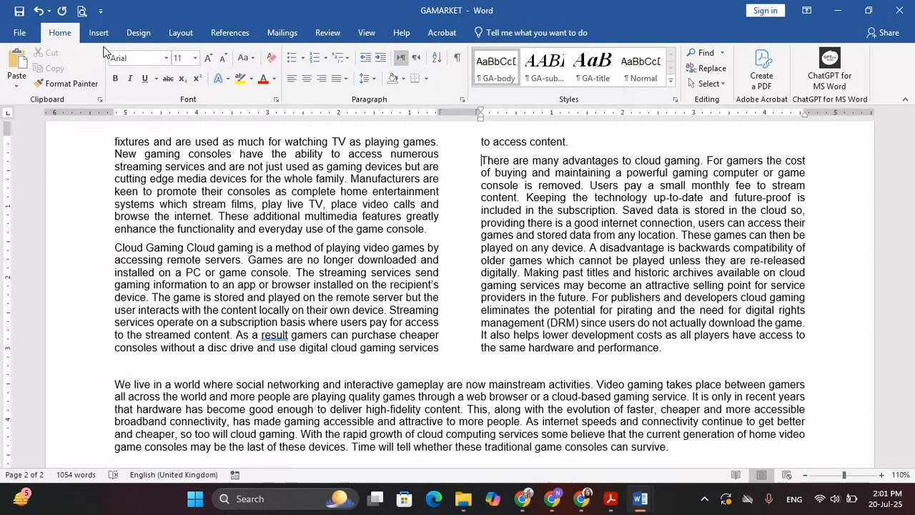
# Step: Draw a Cloud shape from the Shapes gallery at the right column's top right
pyautogui.click(99, 33)
pyautogui.click(134, 83)
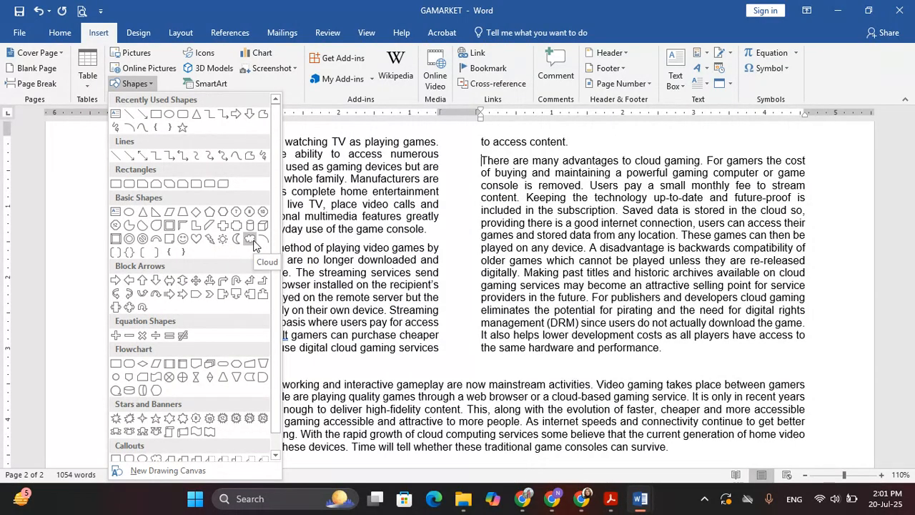
pyautogui.click(254, 245)
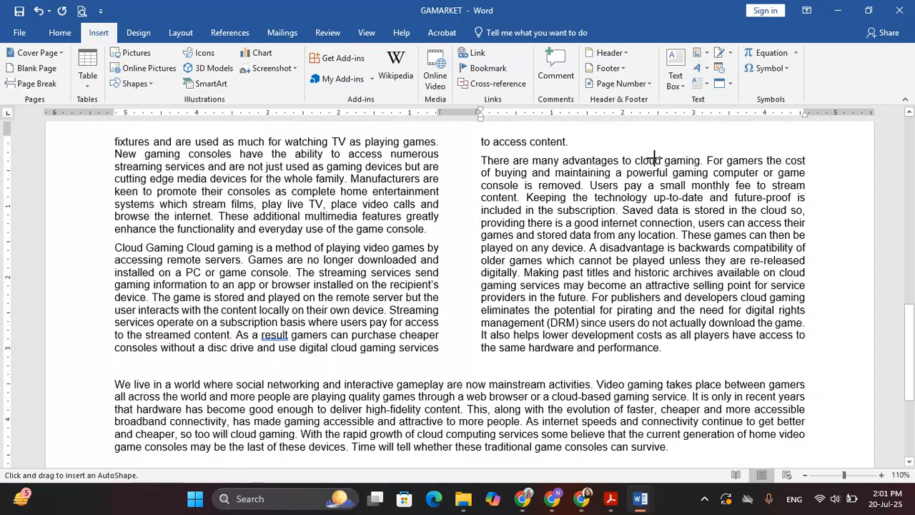
pyautogui.moveTo(655, 158); pyautogui.dragTo(789, 234)
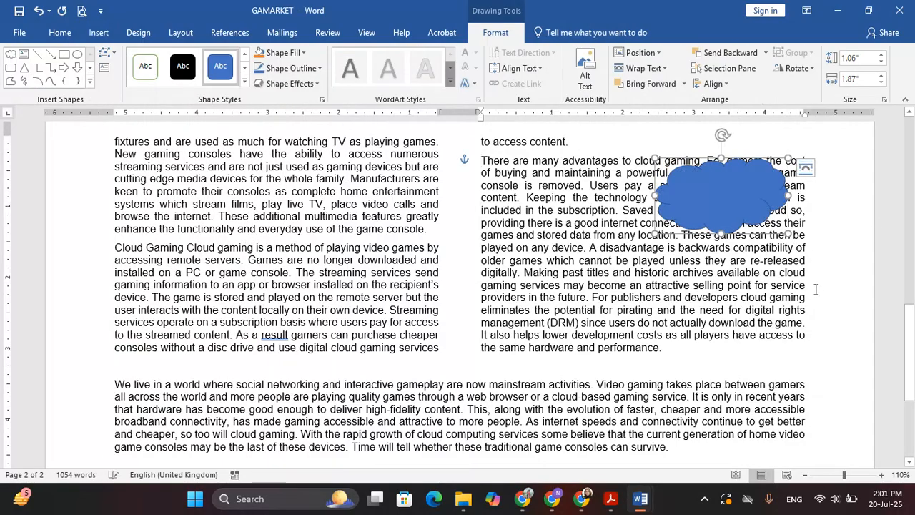
# Step: Highlight the shape formatting intro and width requirement in the exam PDF
pyautogui.hotkey('alt', 'Tab')
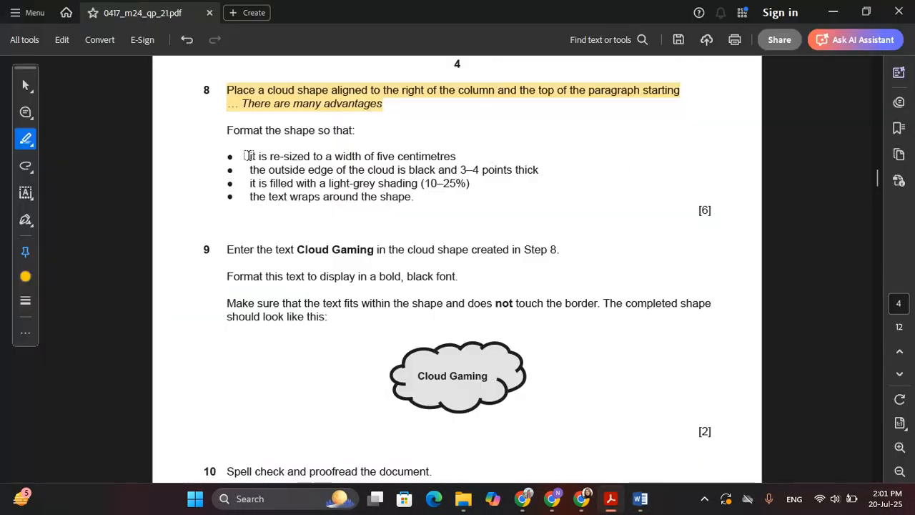
pyautogui.moveTo(223, 128); pyautogui.dragTo(445, 154)
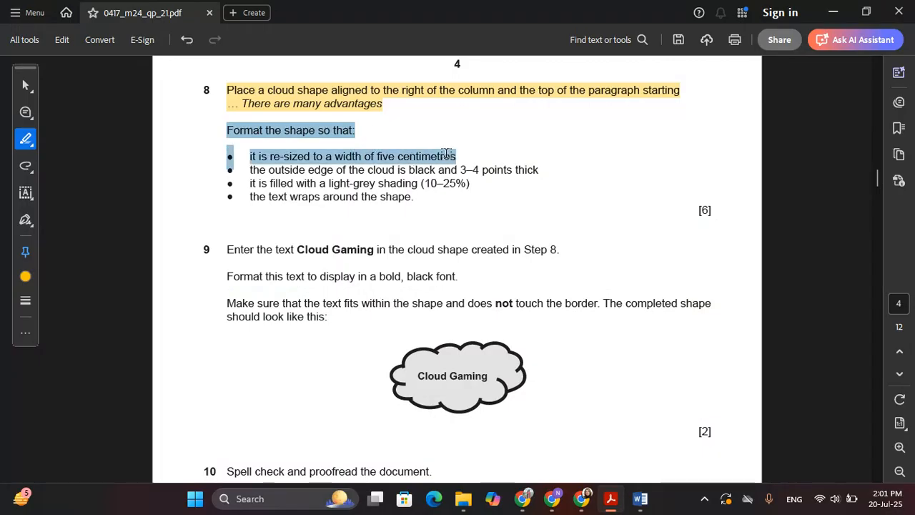
pyautogui.hotkey('alt', 'Tab')
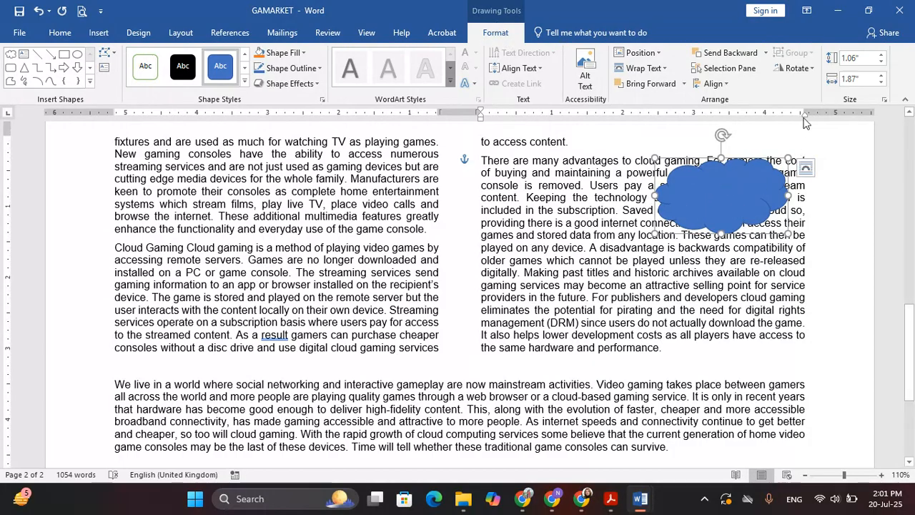
# Step: Set the cloud's width to 5cm
pyautogui.click(858, 79)
pyautogui.write('5c')
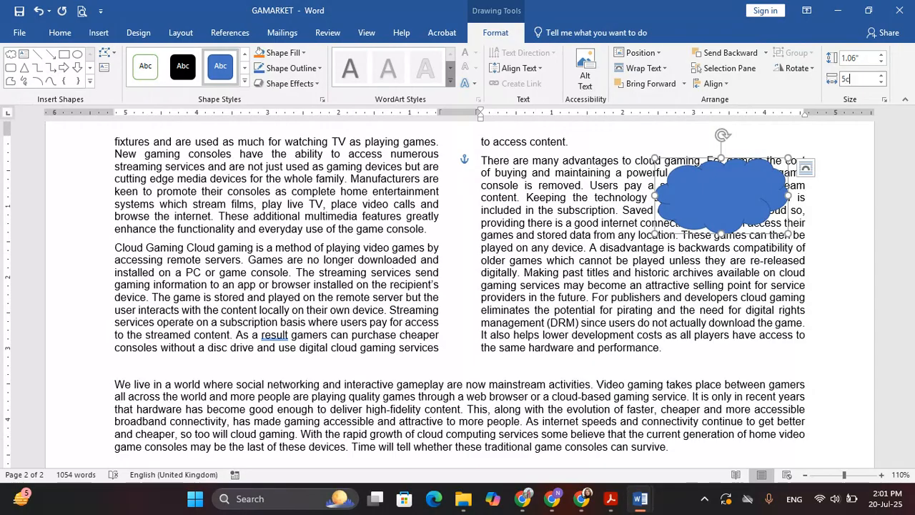
pyautogui.write('m')
pyautogui.press('Return')
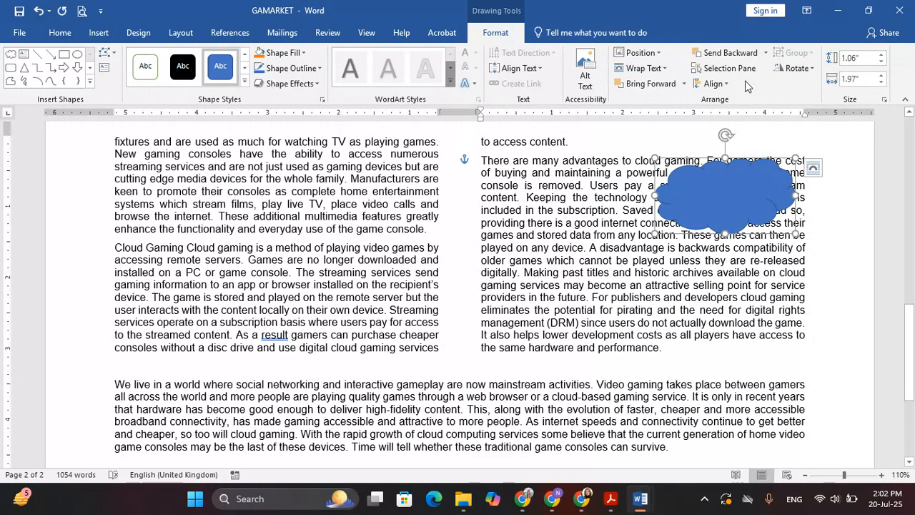
# Step: Highlight the black 3–4 point outline requirement in the exam PDF
pyautogui.hotkey('alt', 'Tab')
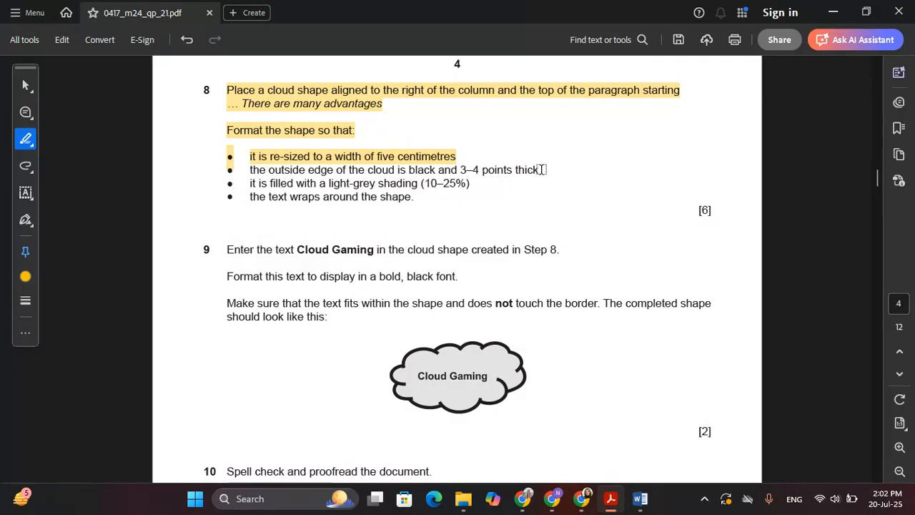
pyautogui.moveTo(541, 171); pyautogui.dragTo(268, 174)
pyautogui.click(548, 210)
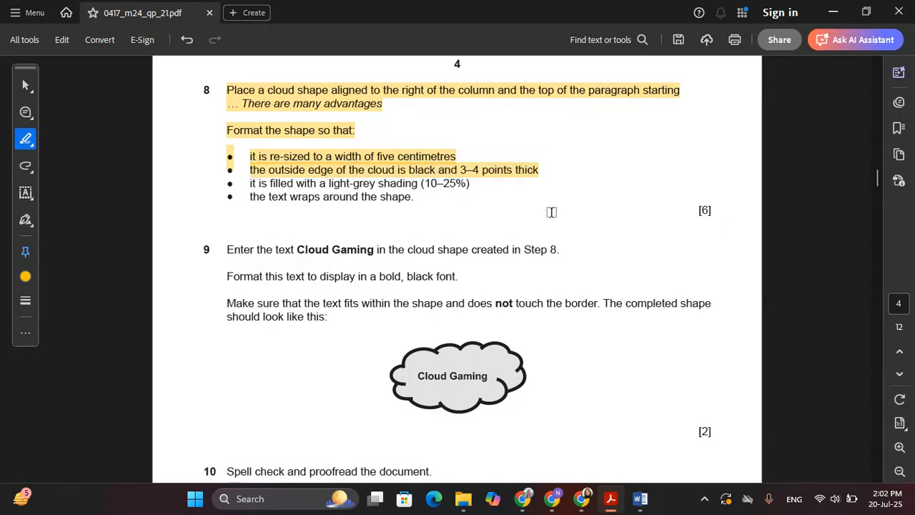
pyautogui.hotkey('alt', 'Tab')
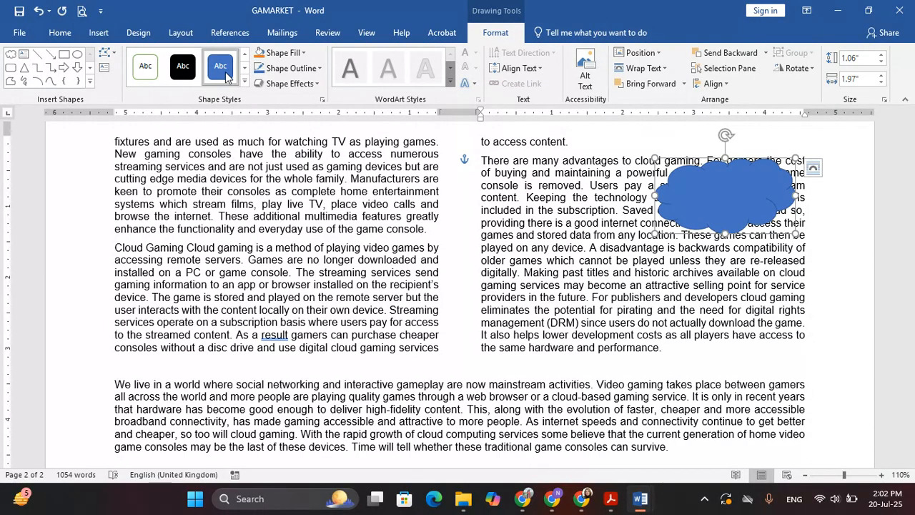
# Step: Give the cloud a black outline with 3 pt weight
pyautogui.click(276, 70)
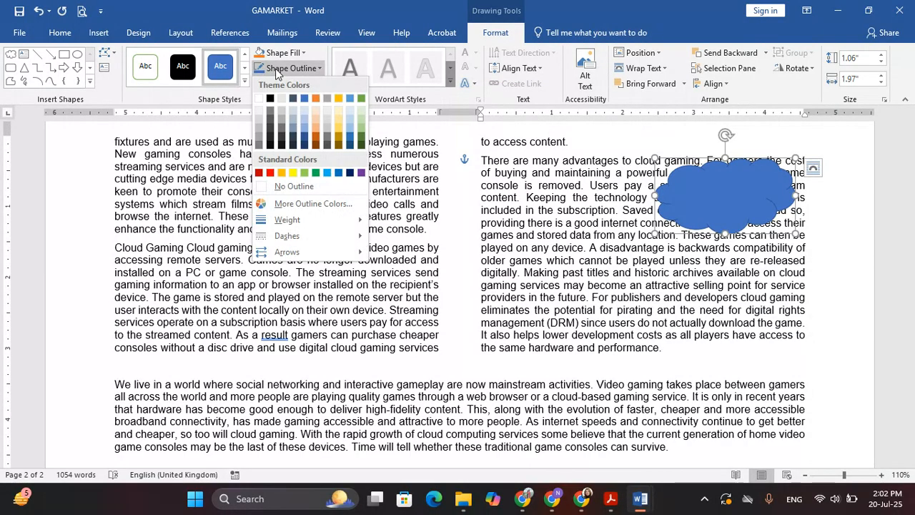
pyautogui.click(270, 99)
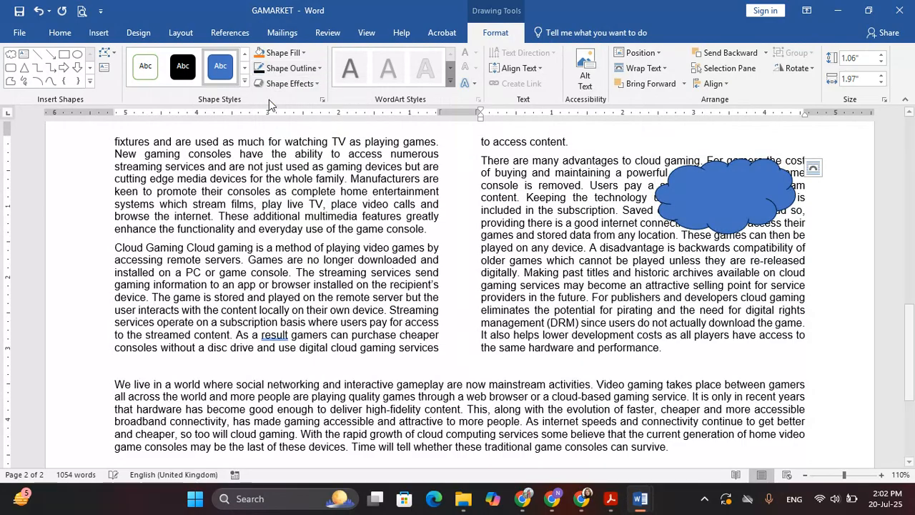
pyautogui.click(281, 69)
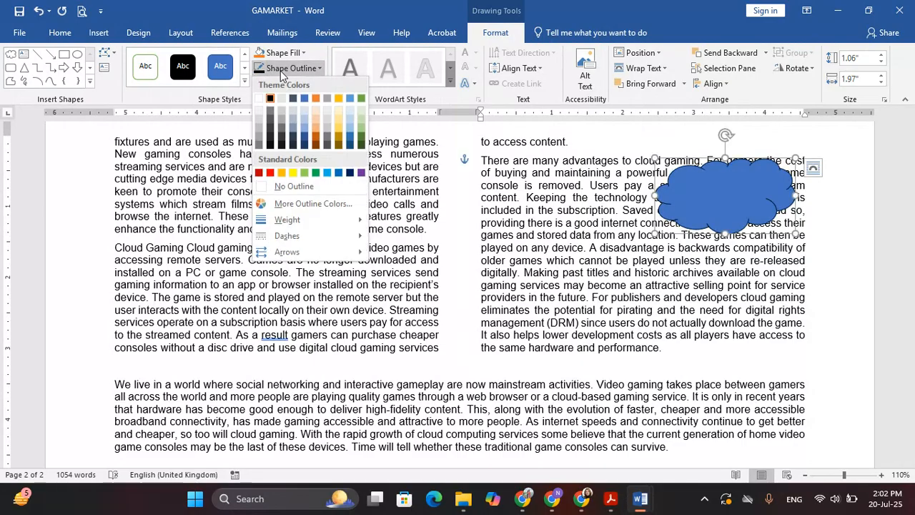
pyautogui.moveTo(340, 223)
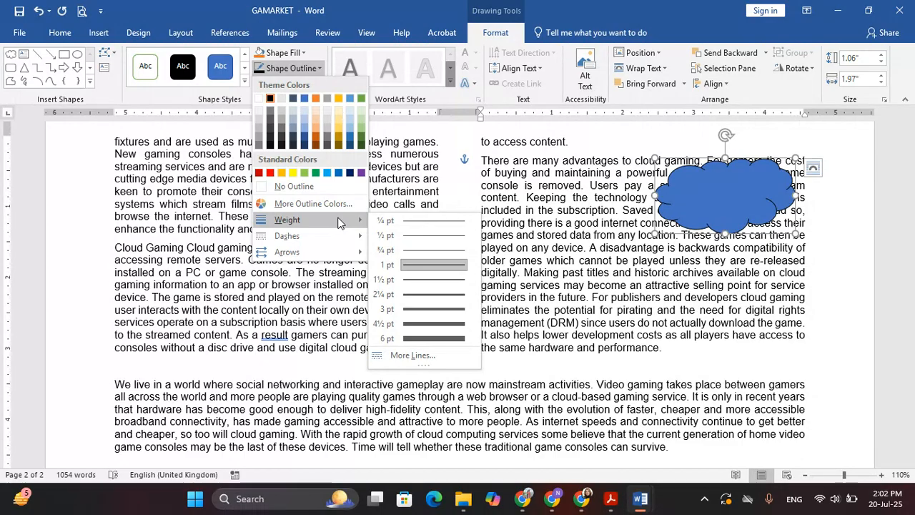
pyautogui.click(474, 309)
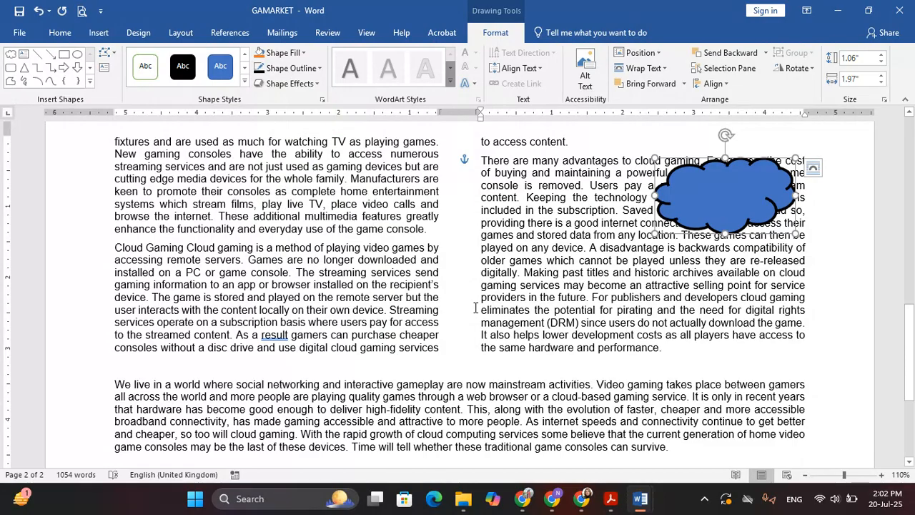
# Step: Highlight the light-grey shading requirement in the exam PDF
pyautogui.hotkey('alt', 'Tab')
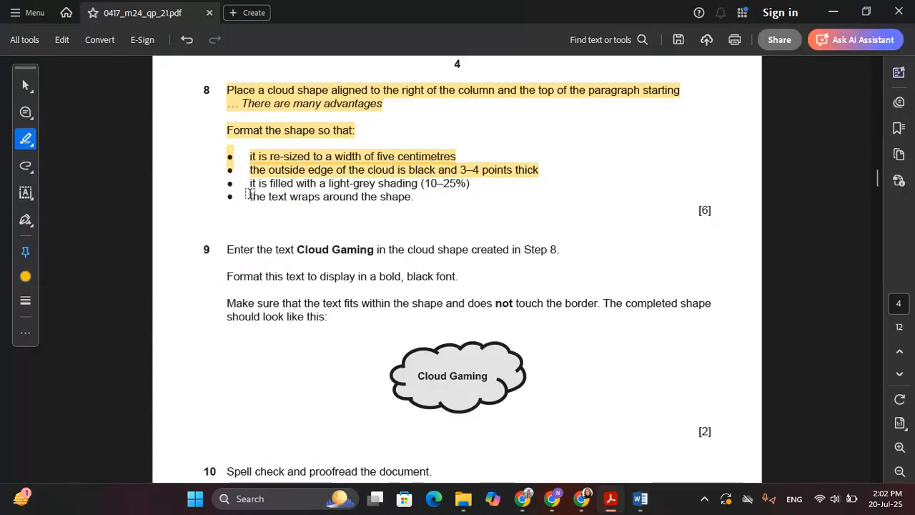
pyautogui.moveTo(252, 195)
pyautogui.mouseDown()
pyautogui.moveTo(308, 184)
pyautogui.moveTo(255, 181)
pyautogui.mouseUp()
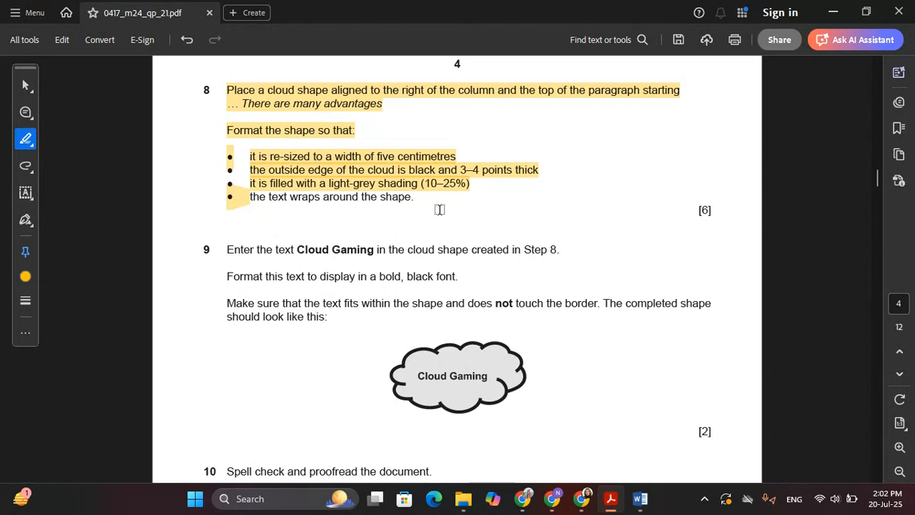
pyautogui.hotkey('alt', 'Tab')
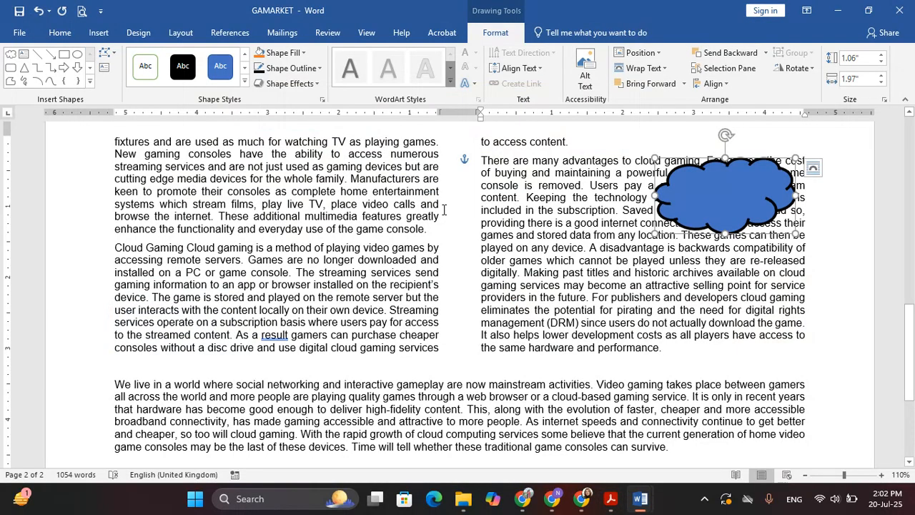
pyautogui.hotkey('alt', 'Tab')
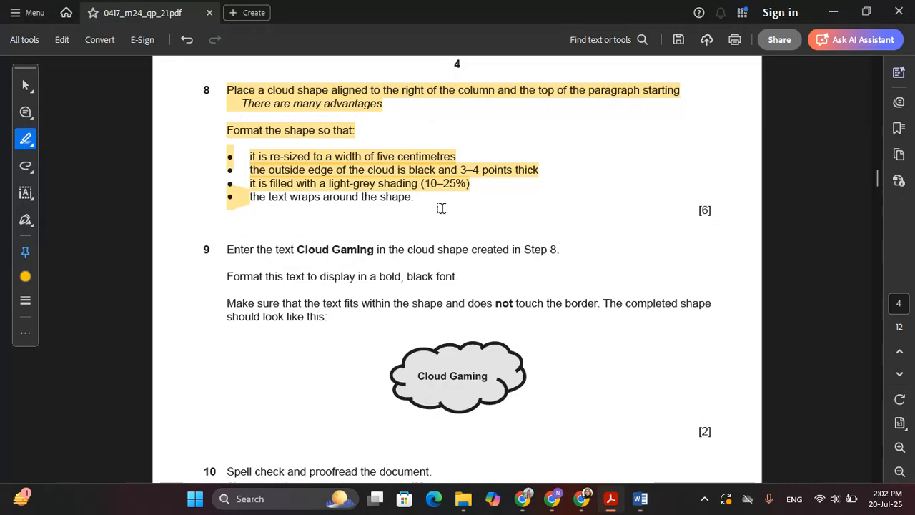
pyautogui.hotkey('alt', 'Tab')
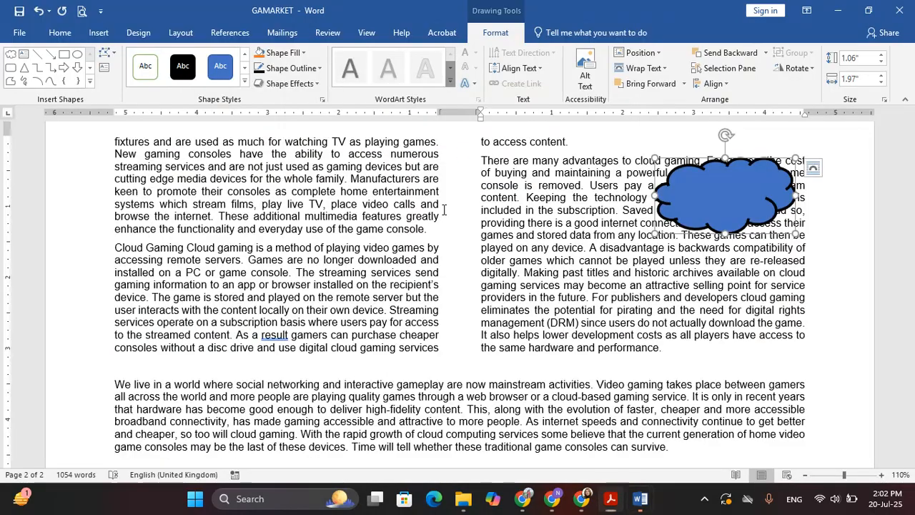
# Step: Fill the cloud with White, Background 1, Darker 15%, and highlight the text-wrap requirement in the PDF
pyautogui.click(286, 53)
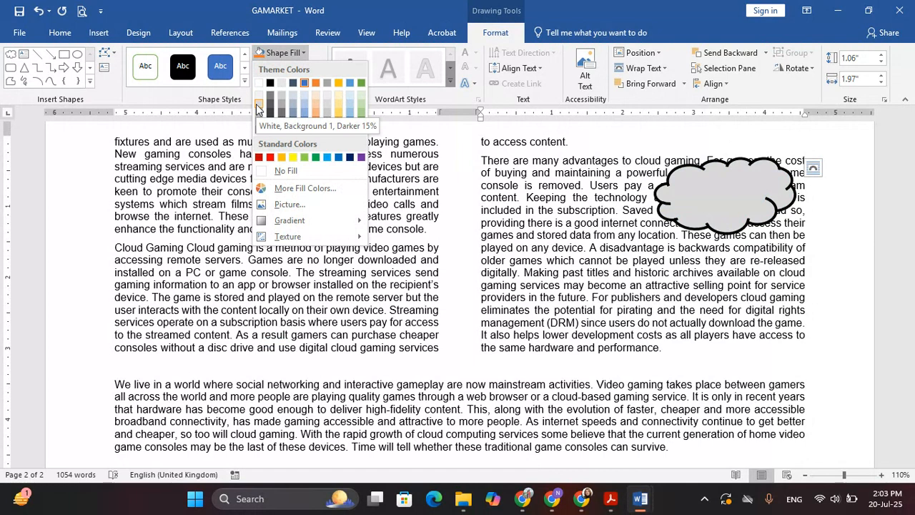
pyautogui.click(258, 107)
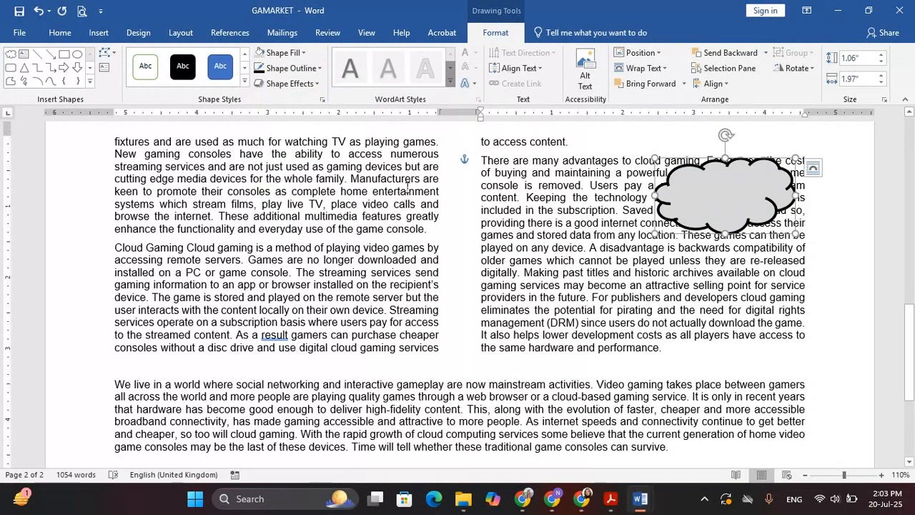
pyautogui.hotkey('alt', 'Tab')
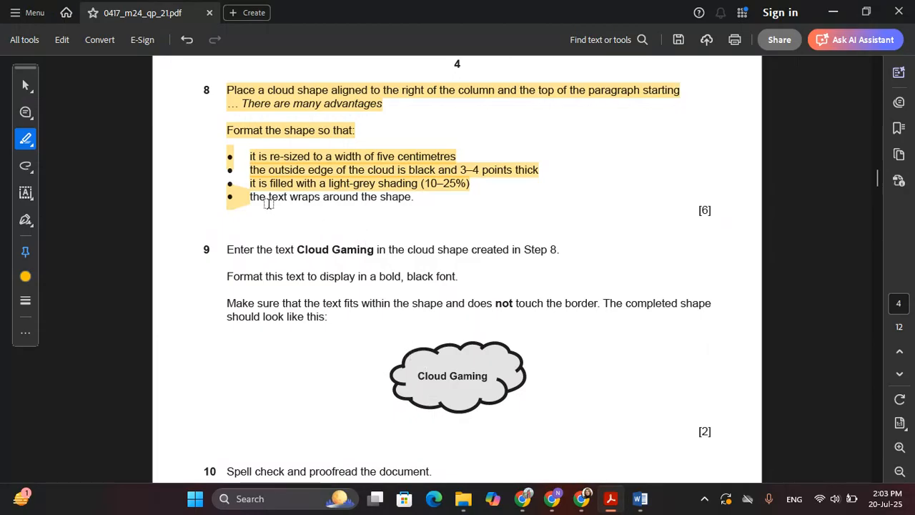
pyautogui.moveTo(259, 200); pyautogui.dragTo(413, 200)
pyautogui.hotkey('alt', 'Tab')
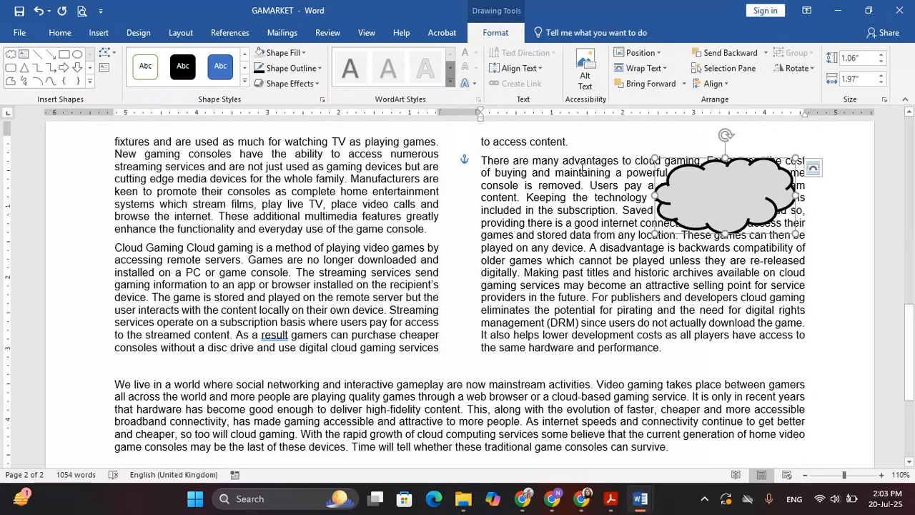
# Step: Apply Square text wrapping to the cloud and drag it to the right column's top-right corner
pyautogui.click(642, 68)
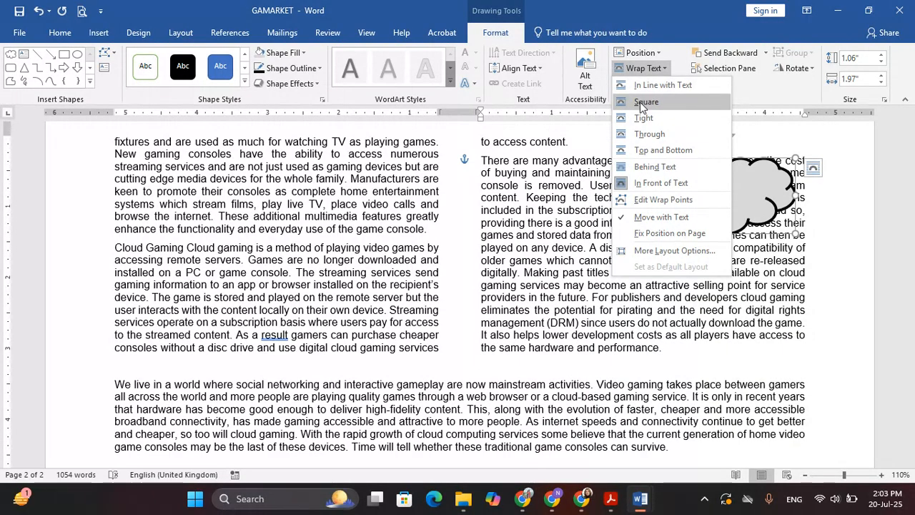
pyautogui.click(646, 101)
pyautogui.moveTo(736, 221); pyautogui.dragTo(713, 203)
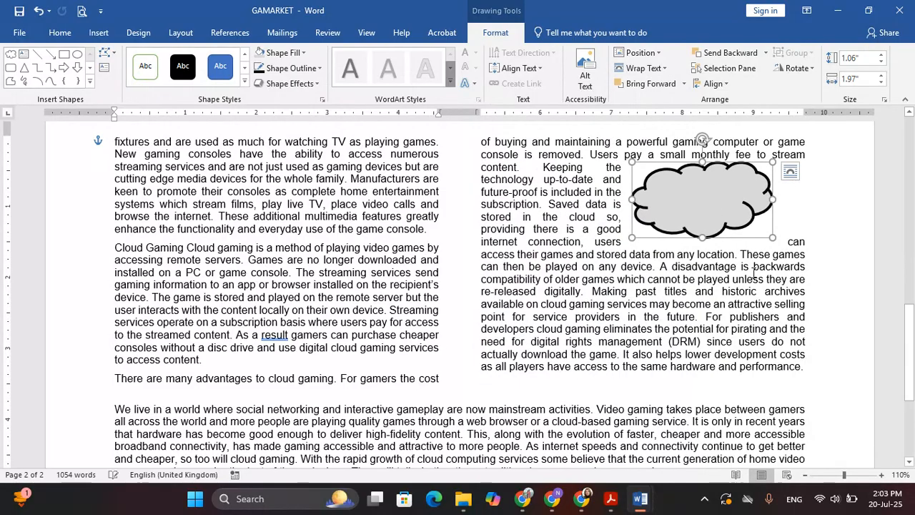
pyautogui.scroll(1, 768, 288)
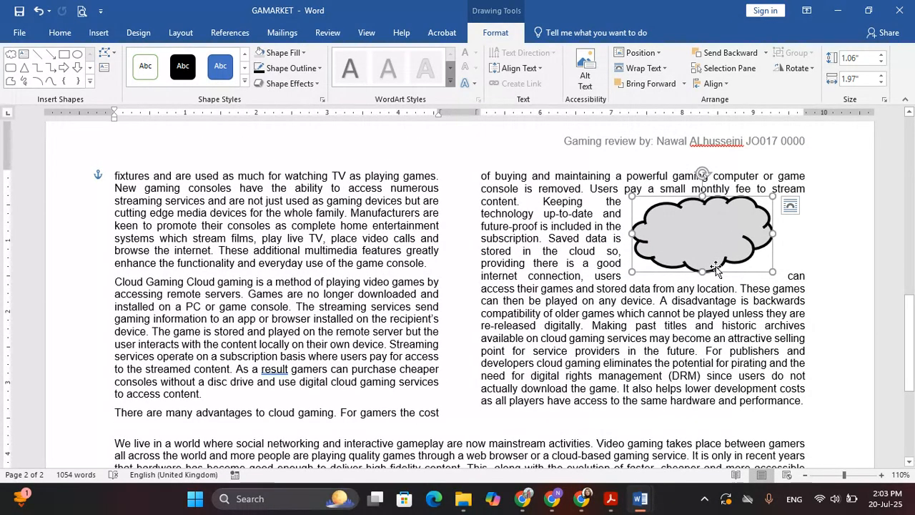
pyautogui.moveTo(704, 223); pyautogui.dragTo(736, 190)
pyautogui.hotkey('alt', 'Tab')
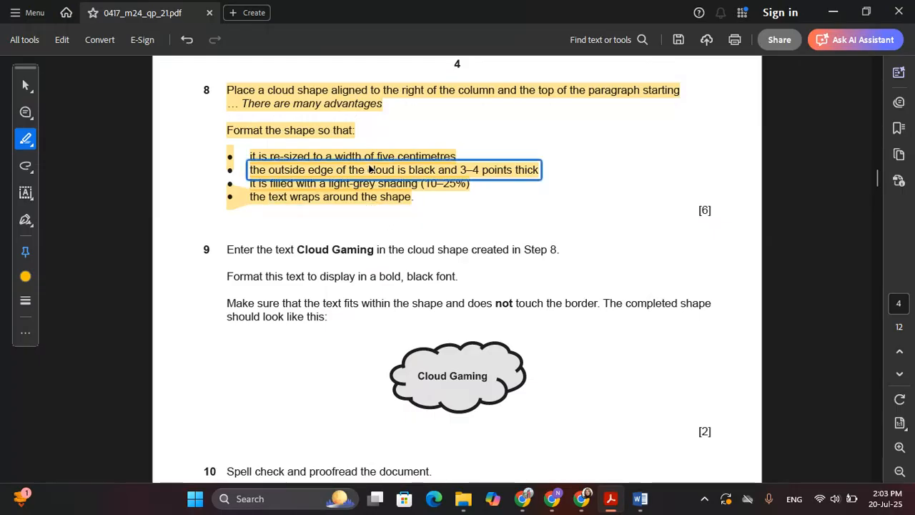
pyautogui.hotkey('alt', 'Tab')
# Step: Insert a column break (Ctrl+Shift+Enter) before 'There are many advantages'
pyautogui.scroll(-2, 182, 418)
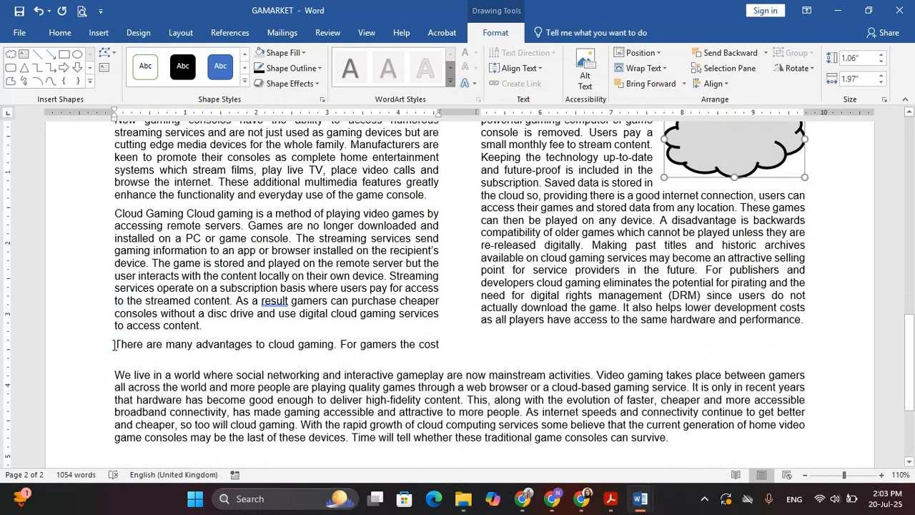
pyautogui.click(115, 345)
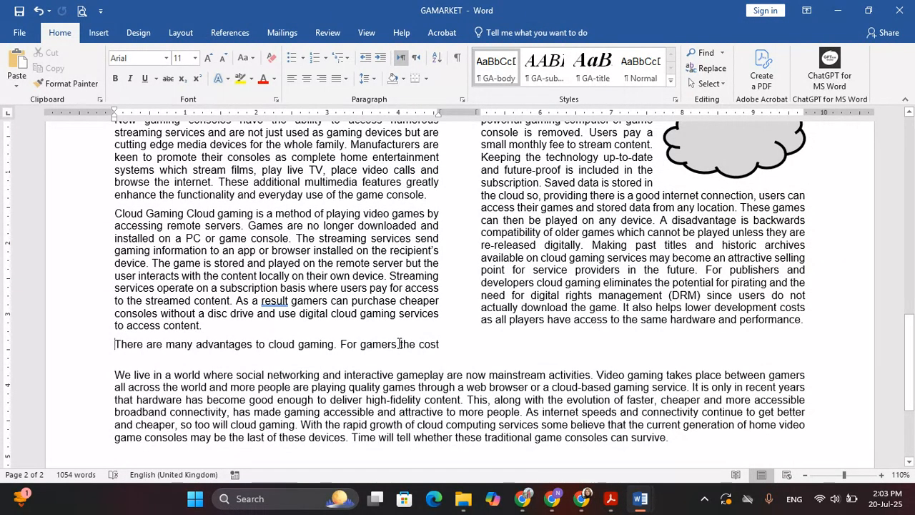
pyautogui.hotkey('ctrl', 'shift', 'Return')
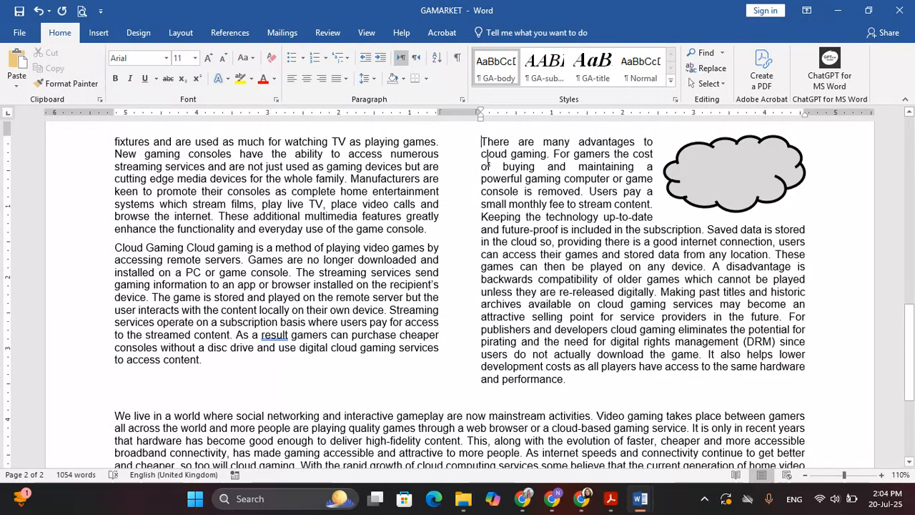
pyautogui.click(747, 187)
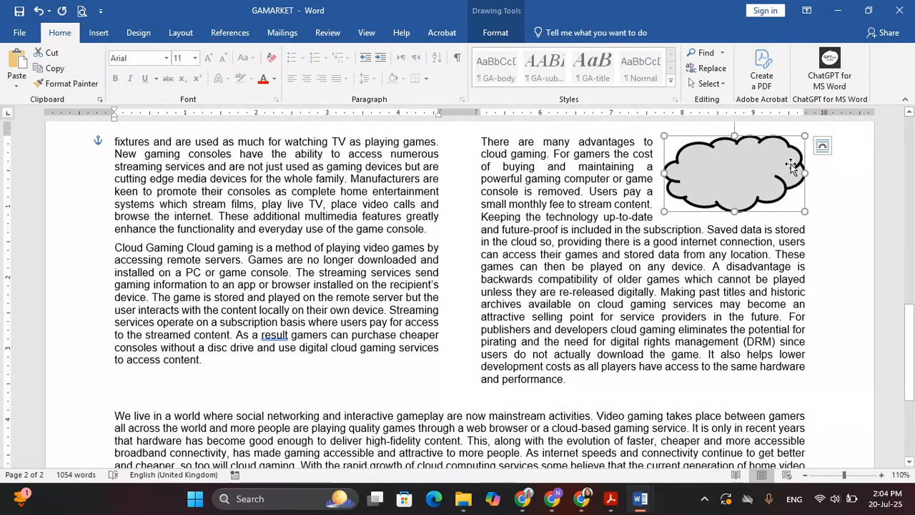
# Step: Undo and redo the column break to confirm the paragraph moves to the right column
pyautogui.scroll(1, 720, 247)
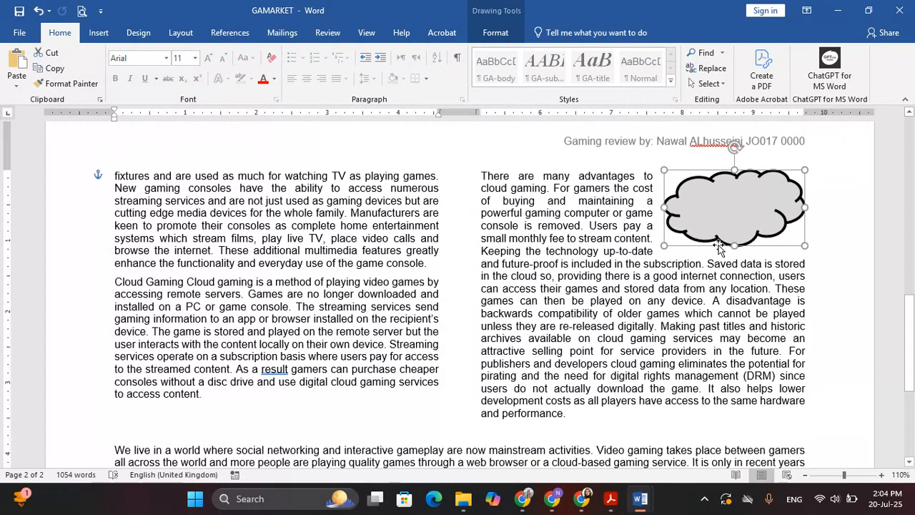
pyautogui.scroll(2, 719, 246)
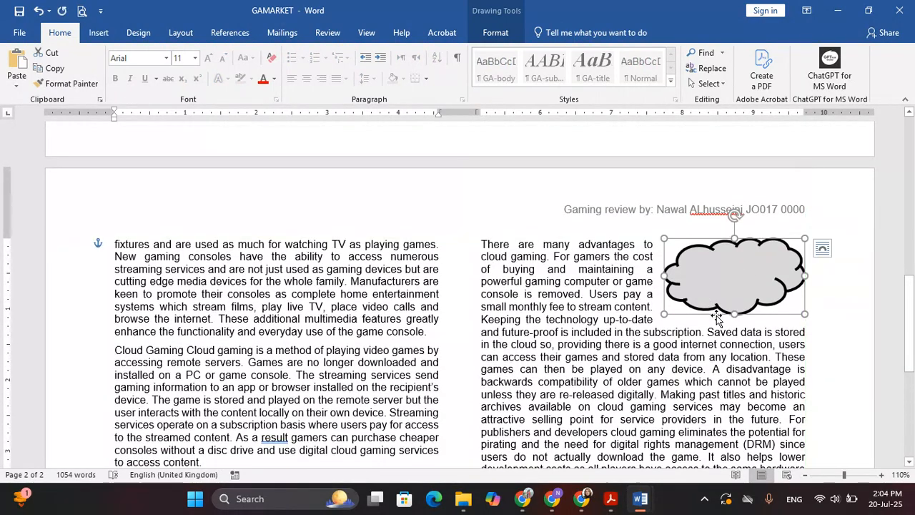
pyautogui.scroll(-3, 707, 358)
pyautogui.scroll(3, 701, 375)
pyautogui.scroll(-1, 694, 372)
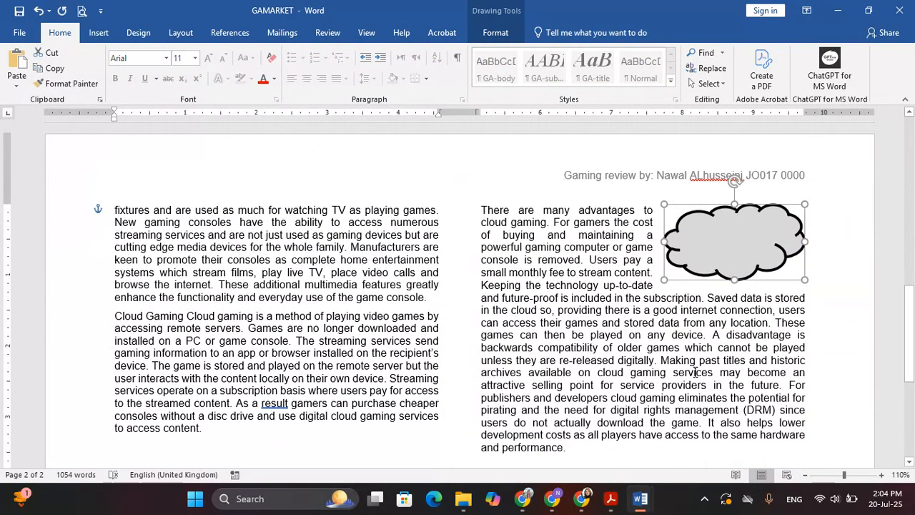
pyautogui.hotkey('ctrl', 'z')
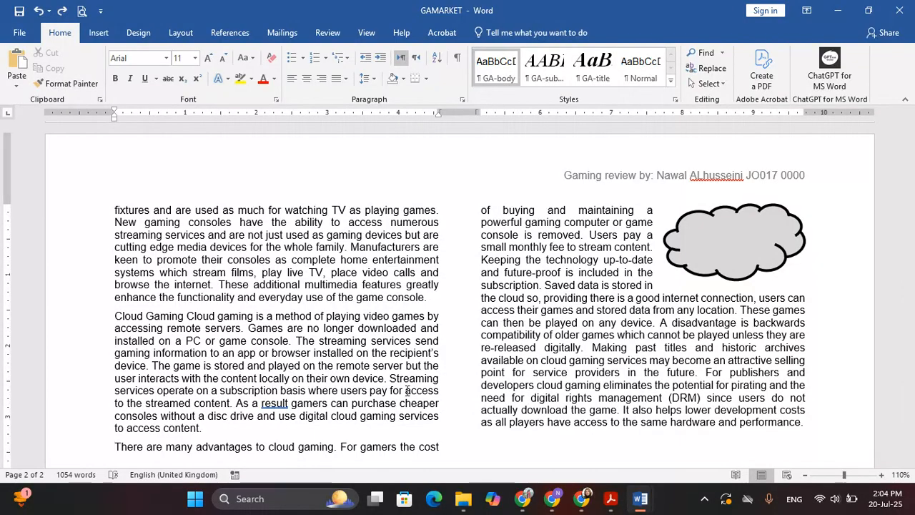
pyautogui.hotkey('ctrl', 'y')
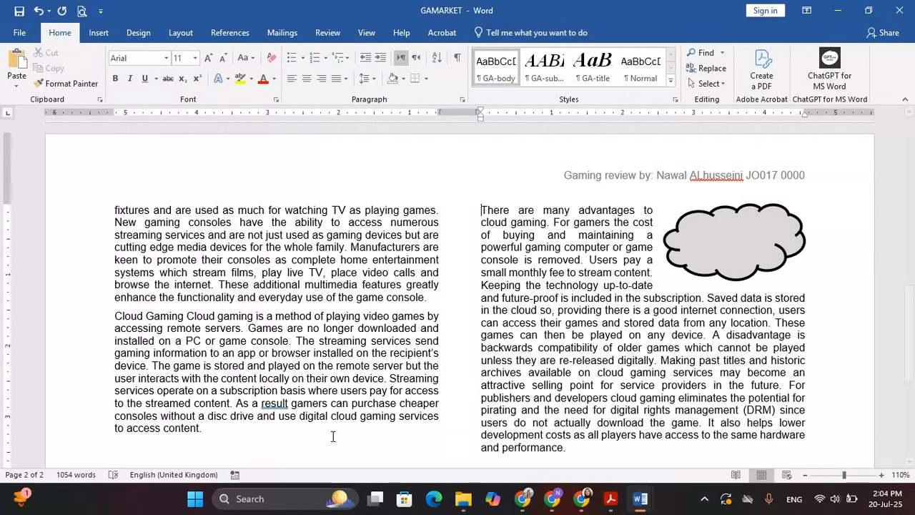
# Step: Scroll the exam PDF to question 9's Cloud Gaming text requirement
pyautogui.scroll(2, 324, 395)
pyautogui.scroll(6, 324, 395)
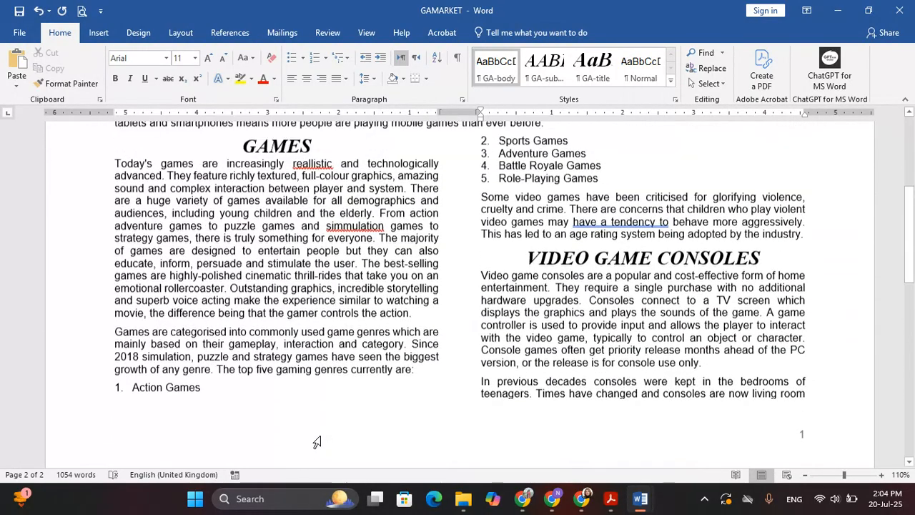
pyautogui.hotkey('alt', 'Tab')
pyautogui.scroll(-1, 338, 263)
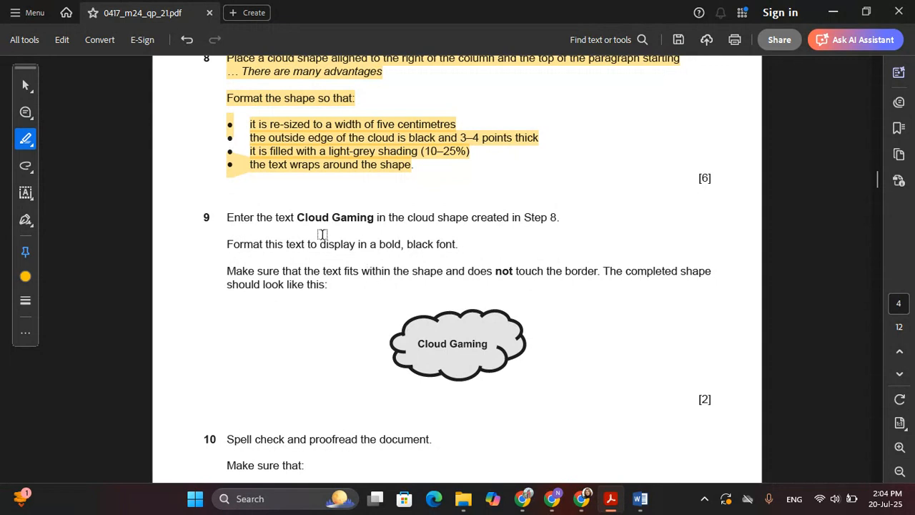
# Step: Select the cloud shape at the top of the right column, checking the required wording
pyautogui.hotkey('alt', 'Tab')
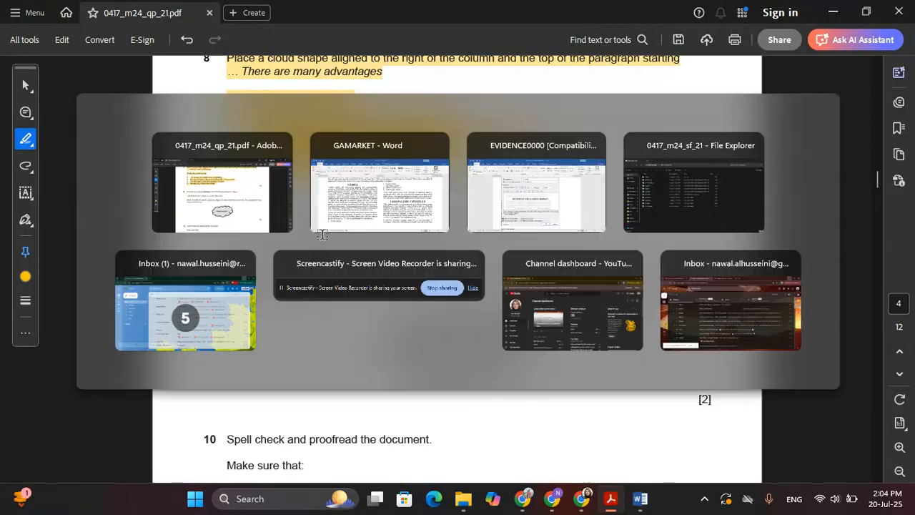
pyautogui.scroll(1, 692, 275)
pyautogui.scroll(-10, 692, 275)
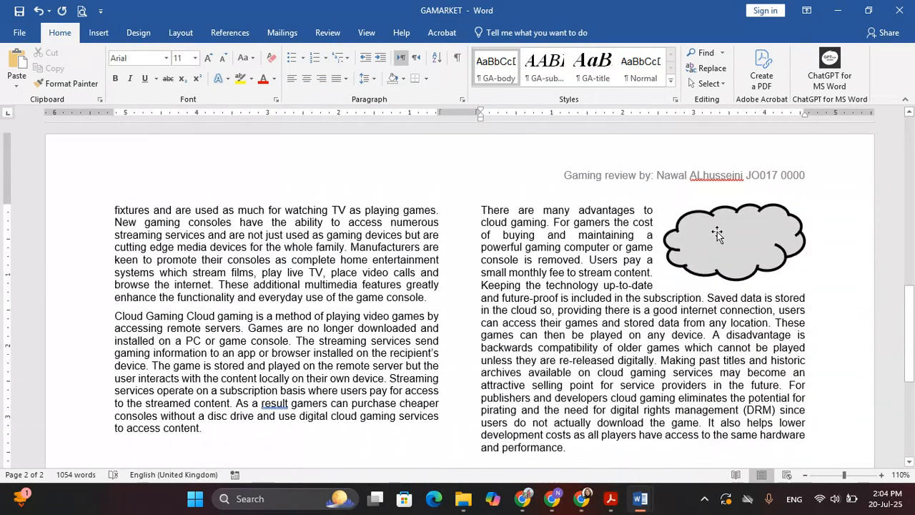
pyautogui.click(787, 236)
pyautogui.hotkey('alt', 'Tab')
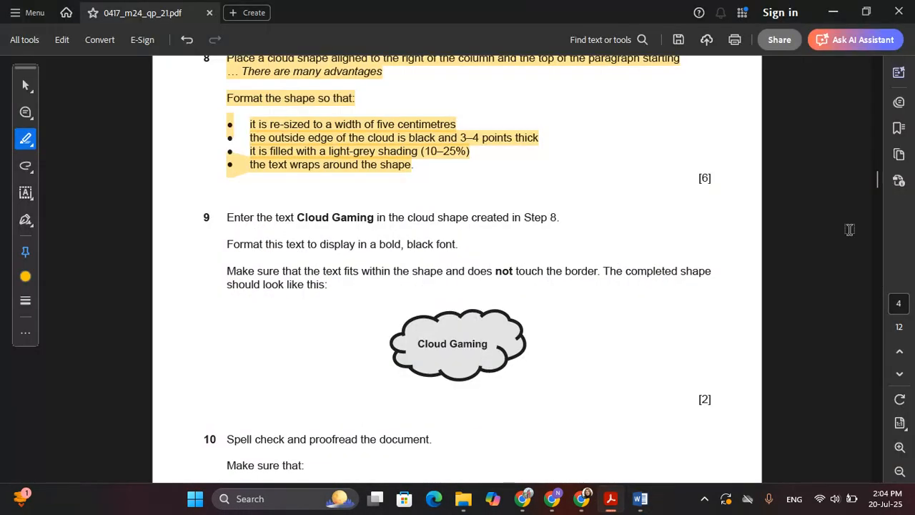
pyautogui.hotkey('alt', 'Tab')
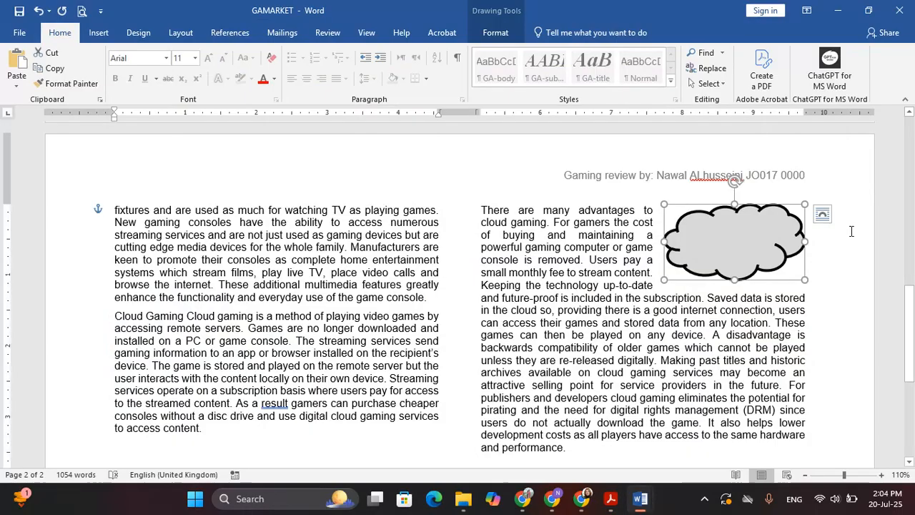
# Step: Type 'Cloud Gaming' into the cloud and highlight the bold, black font instruction in the PDF
pyautogui.write('Cloud')
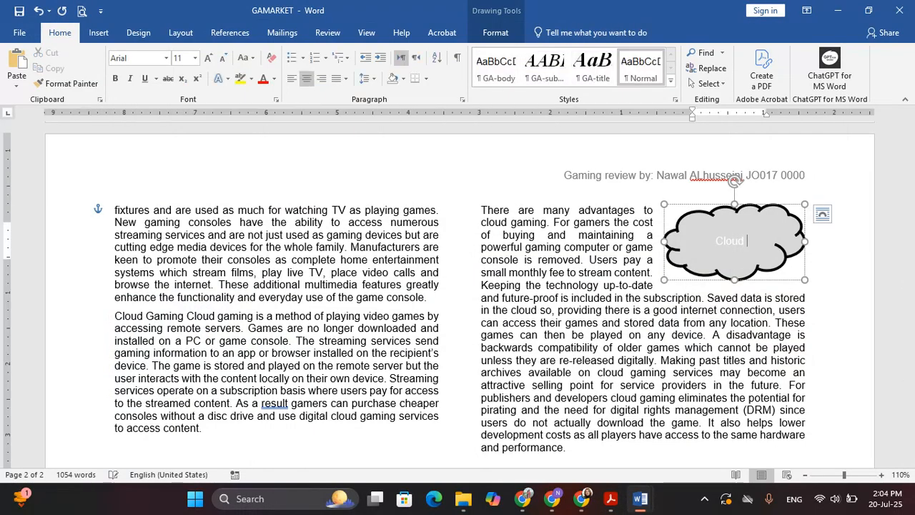
pyautogui.hotkey('alt', 'Tab')
pyautogui.hotkey('alt', 'Tab')
pyautogui.write('Gaming')
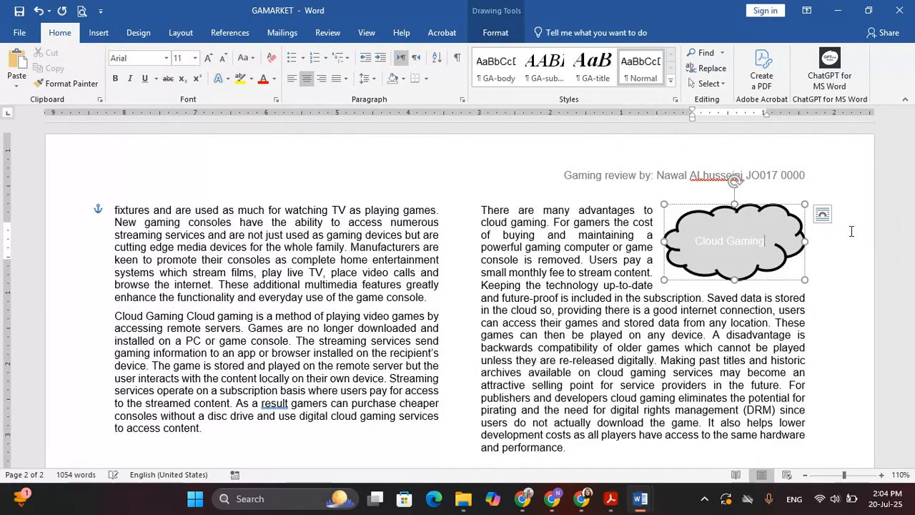
pyautogui.hotkey('alt', 'Tab')
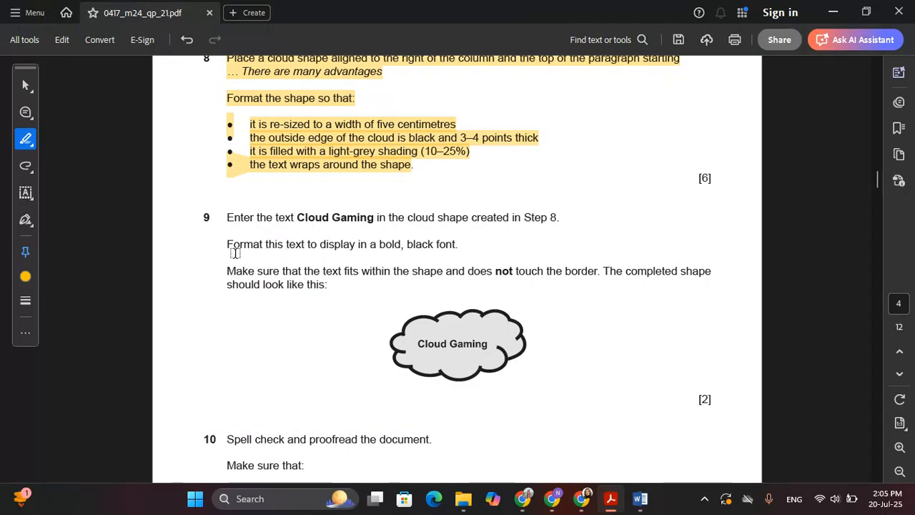
pyautogui.moveTo(228, 248); pyautogui.dragTo(464, 248)
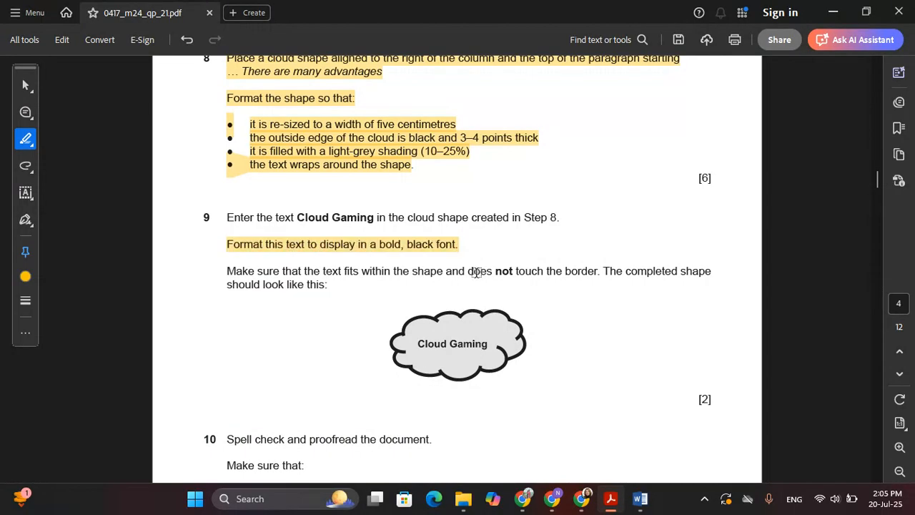
pyautogui.hotkey('alt', 'Tab')
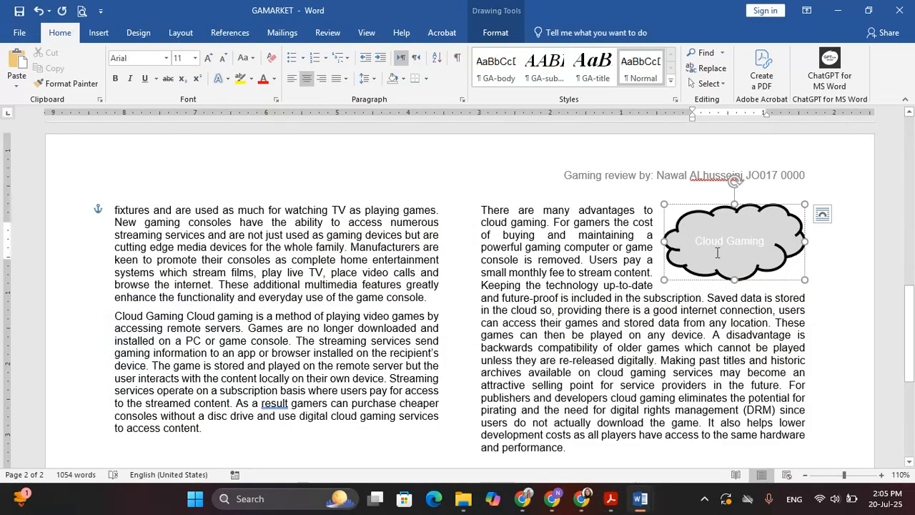
# Step: Make the Cloud Gaming text in the cloud black
pyautogui.tripleClick(717, 252)
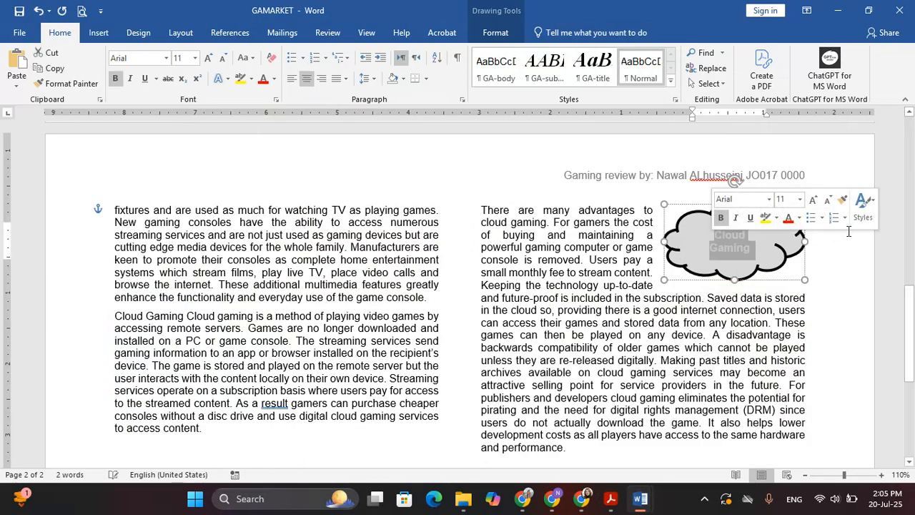
pyautogui.click(799, 218)
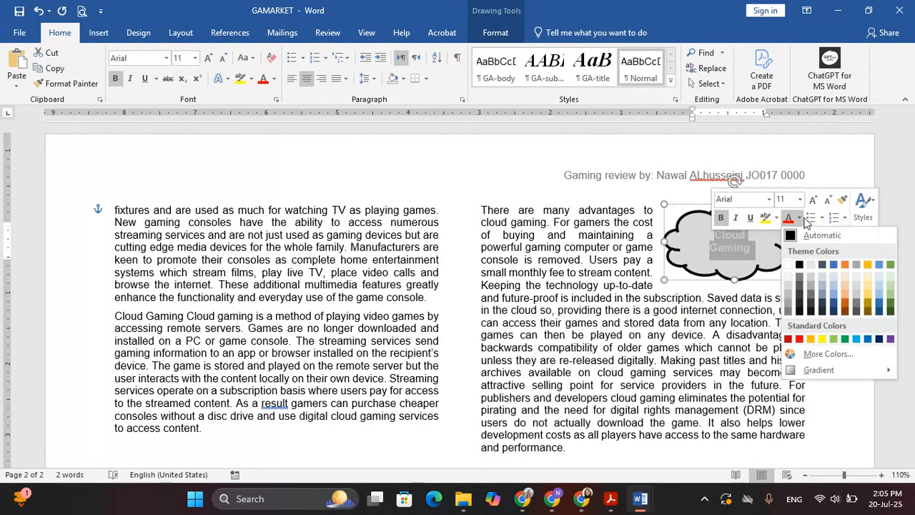
pyautogui.click(799, 265)
# Step: Highlight the text-fits-within-shape and 'should look like this' lines in the exam PDF
pyautogui.hotkey('alt', 'Tab')
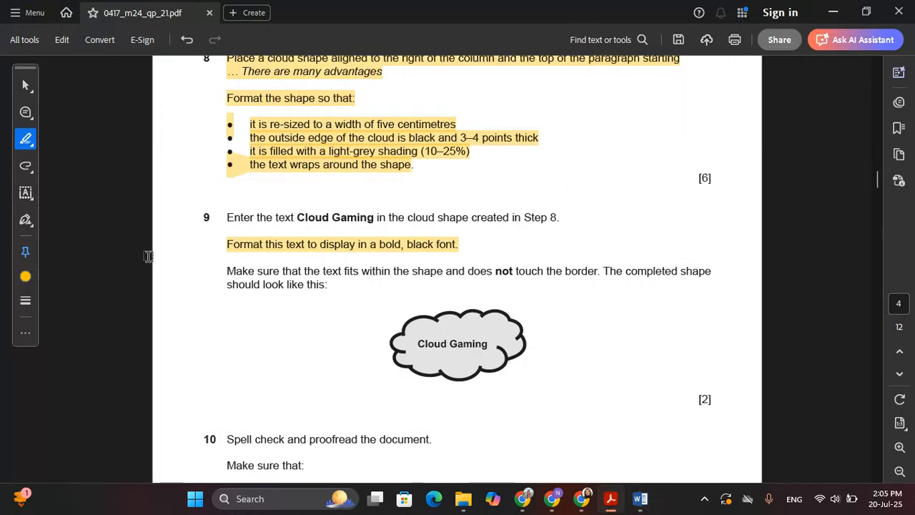
pyautogui.moveTo(222, 274); pyautogui.dragTo(431, 276)
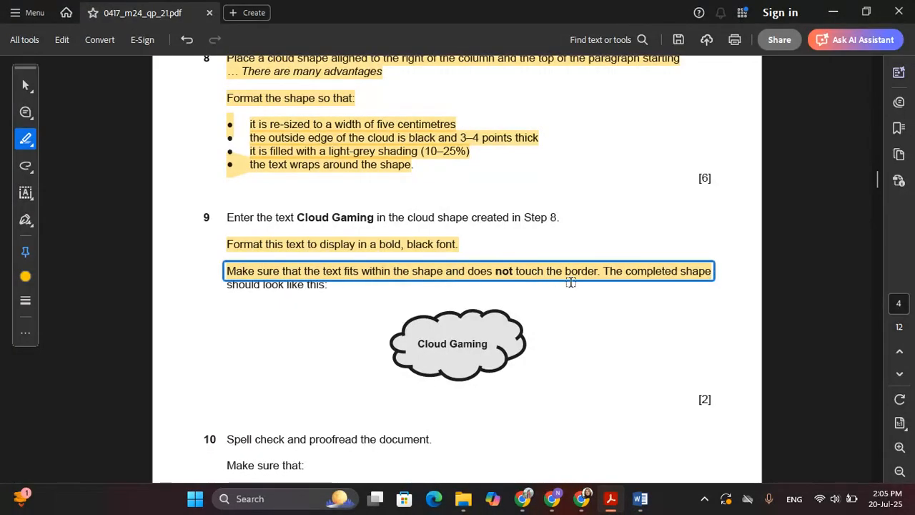
pyautogui.click(507, 296)
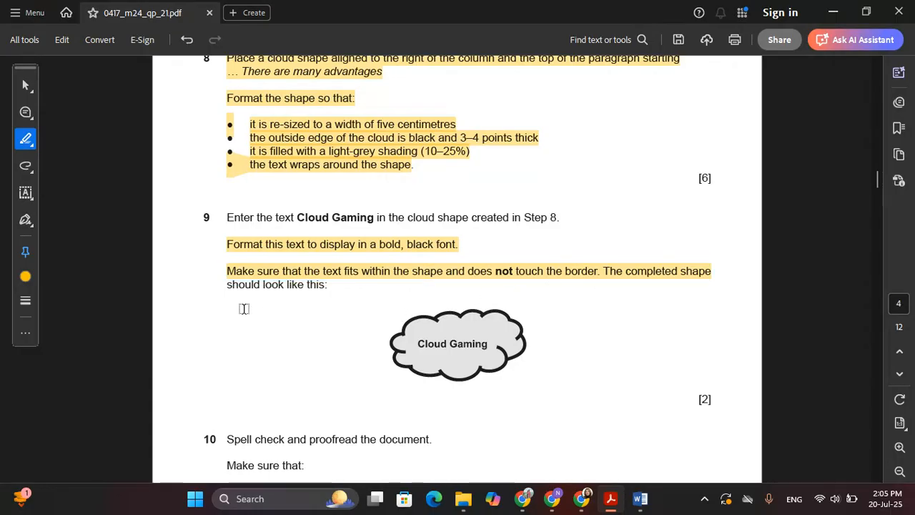
pyautogui.moveTo(225, 286); pyautogui.dragTo(341, 292)
pyautogui.click(478, 372)
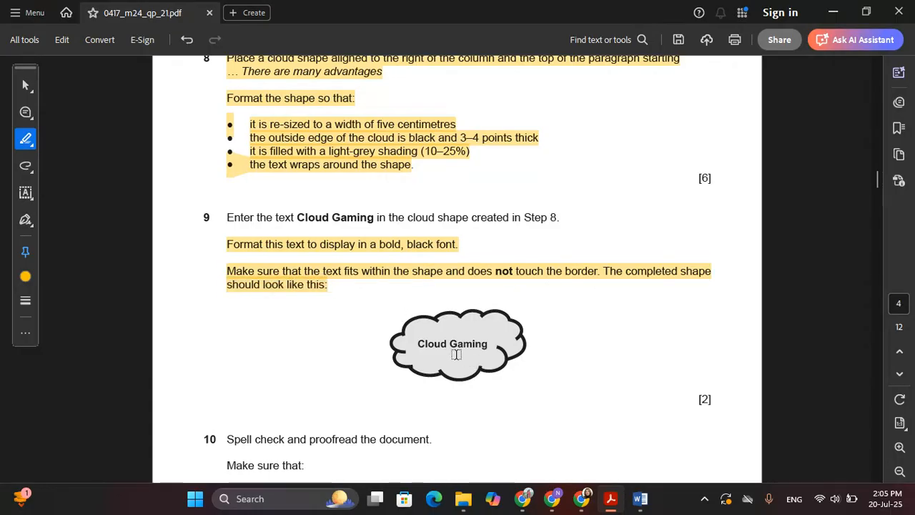
pyautogui.hotkey('alt', 'Tab')
# Step: Set the Cloud Gaming text to 10 pt so it fits on one line
pyautogui.click(731, 247)
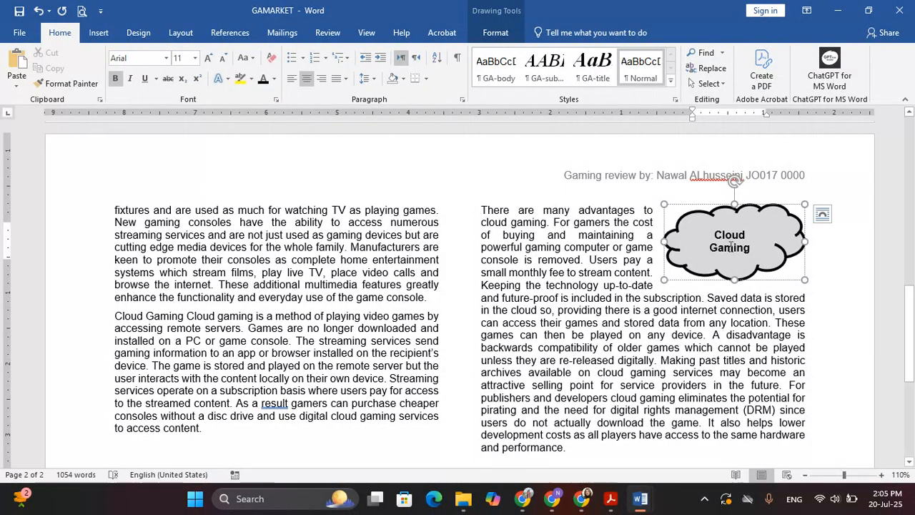
pyautogui.doubleClick(737, 247)
pyautogui.click(726, 235)
pyautogui.moveTo(717, 234); pyautogui.dragTo(750, 251)
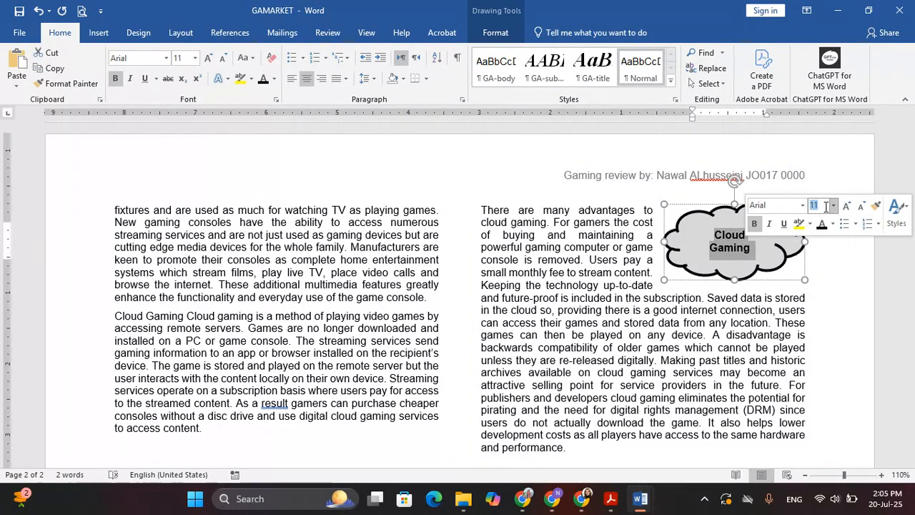
pyautogui.write('10')
pyautogui.press('Return')
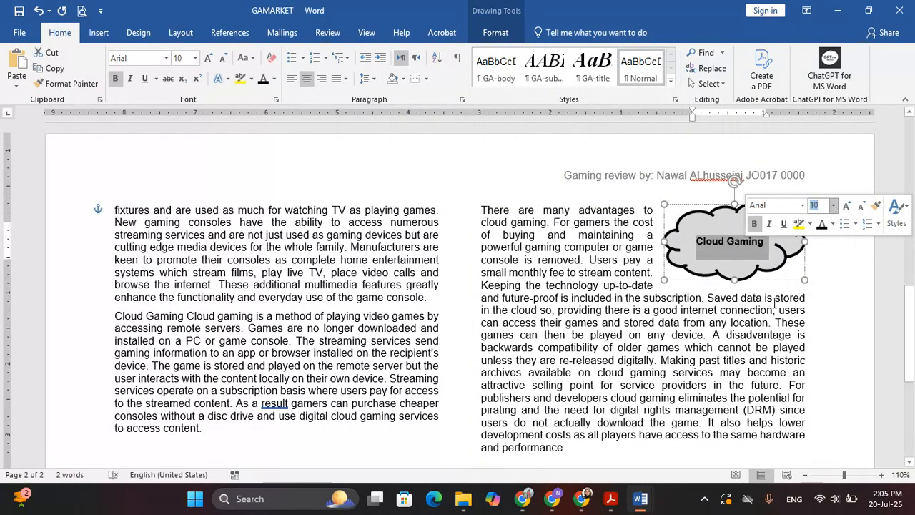
pyautogui.click(631, 293)
pyautogui.hotkey('alt', 'Tab')
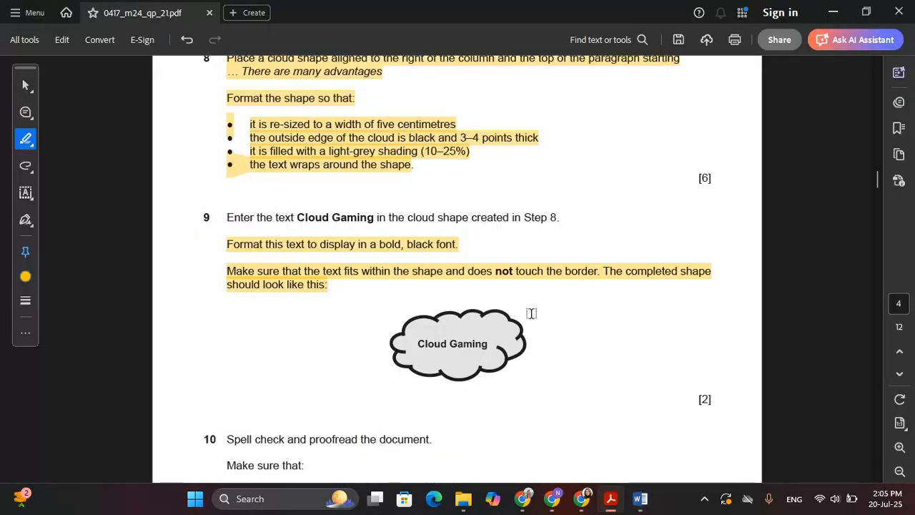
# Step: Read exam steps 9 and 10 in the PDF, then go back to GAMARKET
pyautogui.scroll(-4, 474, 258)
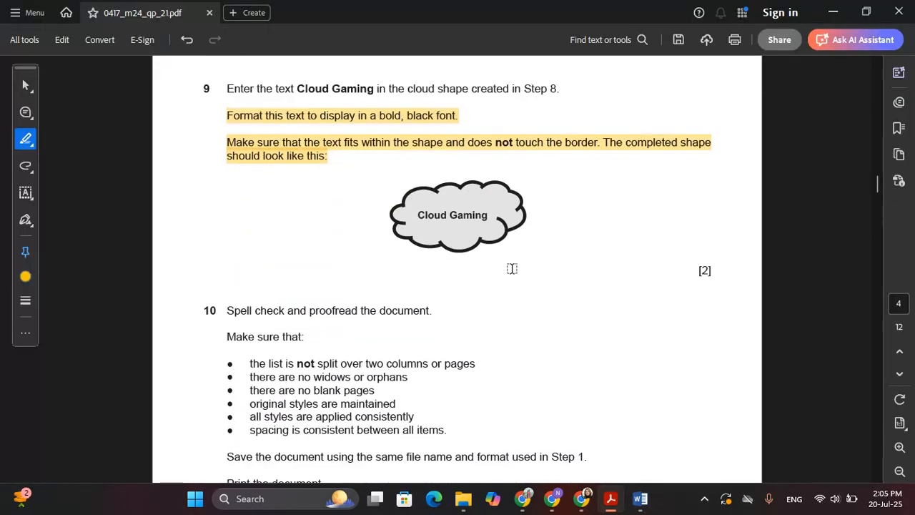
pyautogui.scroll(1, 511, 268)
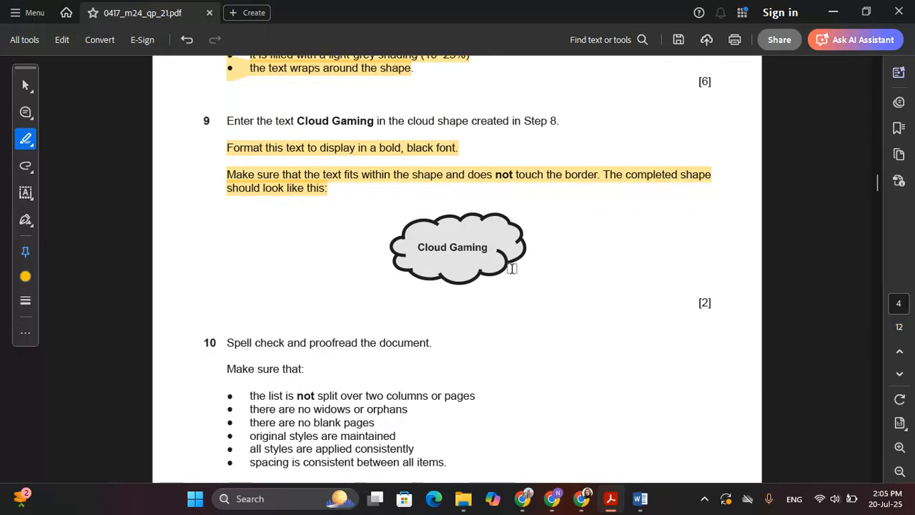
pyautogui.scroll(-4, 281, 215)
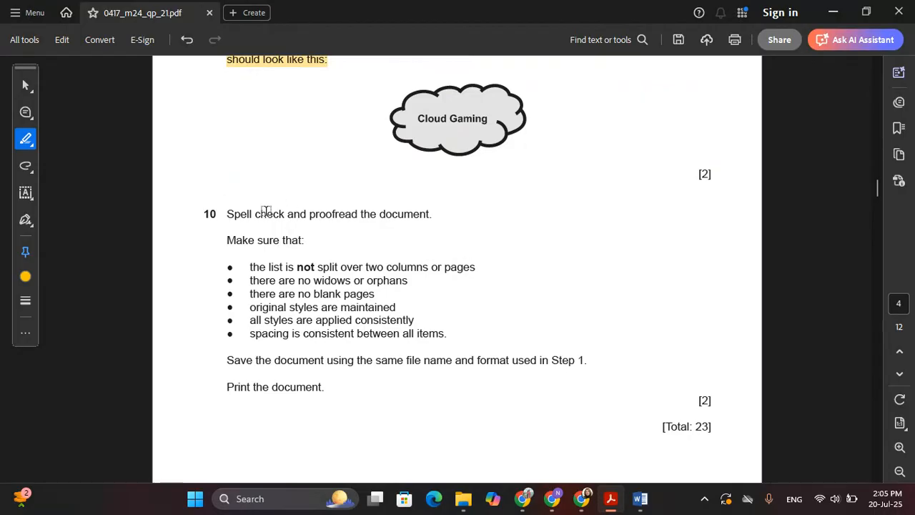
pyautogui.scroll(-1, 263, 203)
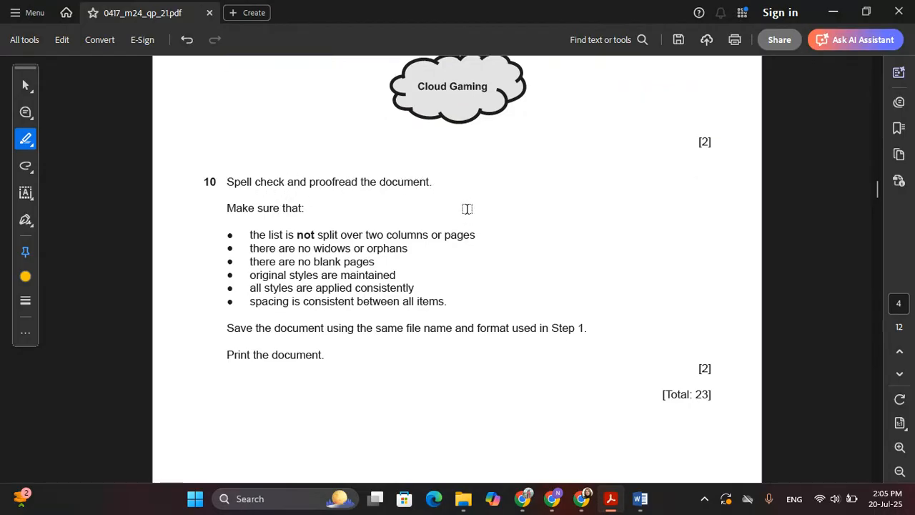
pyautogui.hotkey('alt', 'Tab')
pyautogui.scroll(-1, 358, 215)
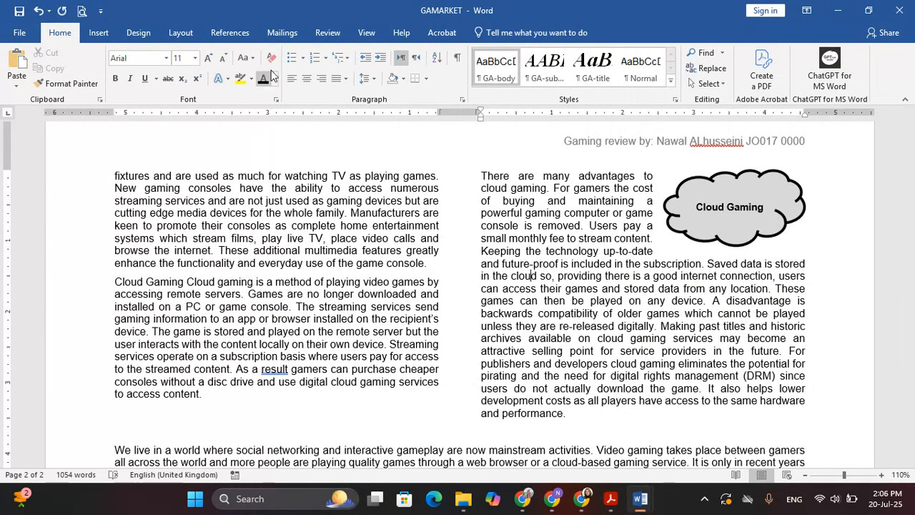
# Step: Run Spelling & Grammar, fixing reallistic and simmulation and ignoring the other flags, including the header surname
pyautogui.click(327, 34)
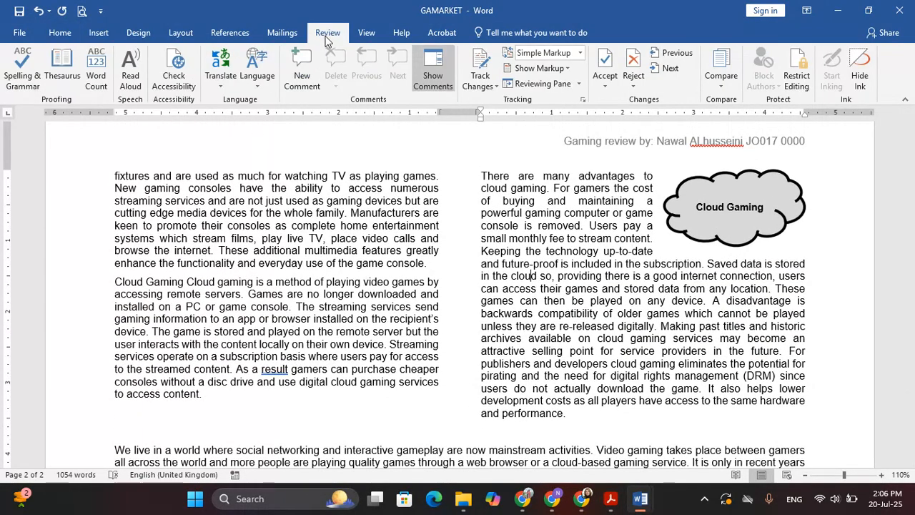
pyautogui.click(28, 71)
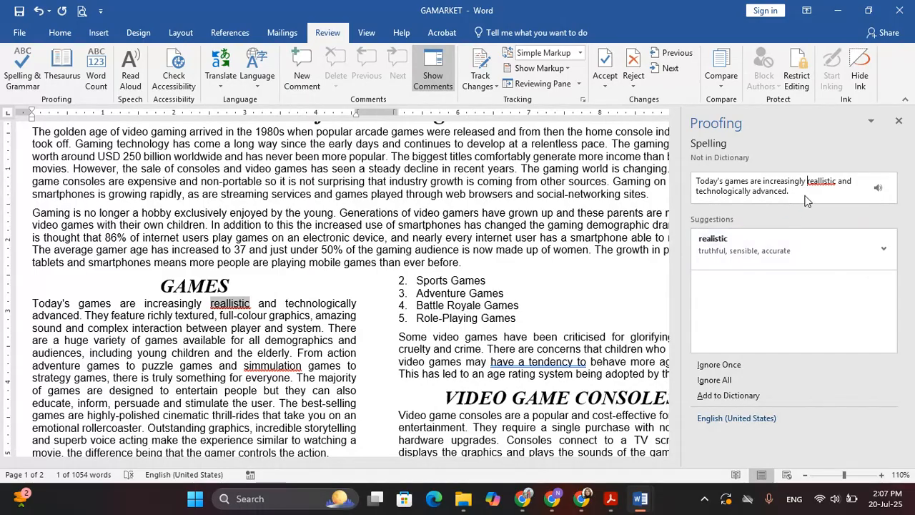
pyautogui.click(735, 240)
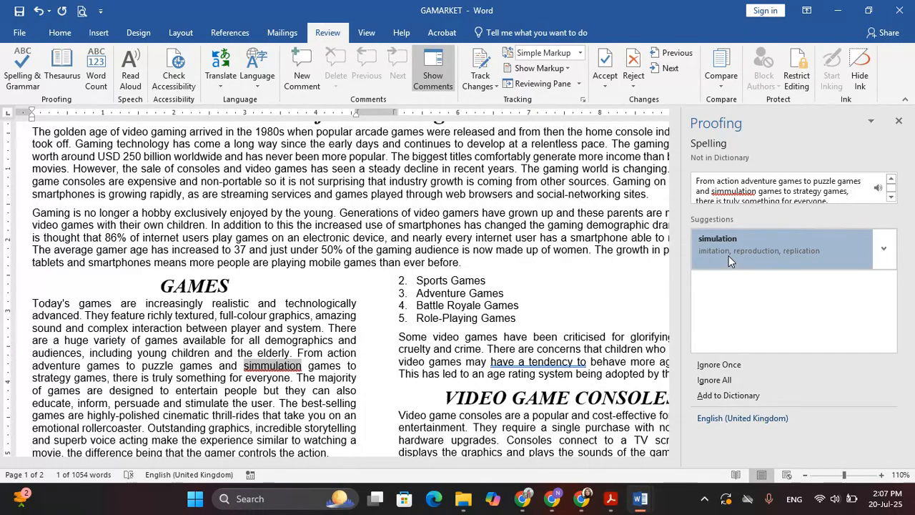
pyautogui.click(729, 257)
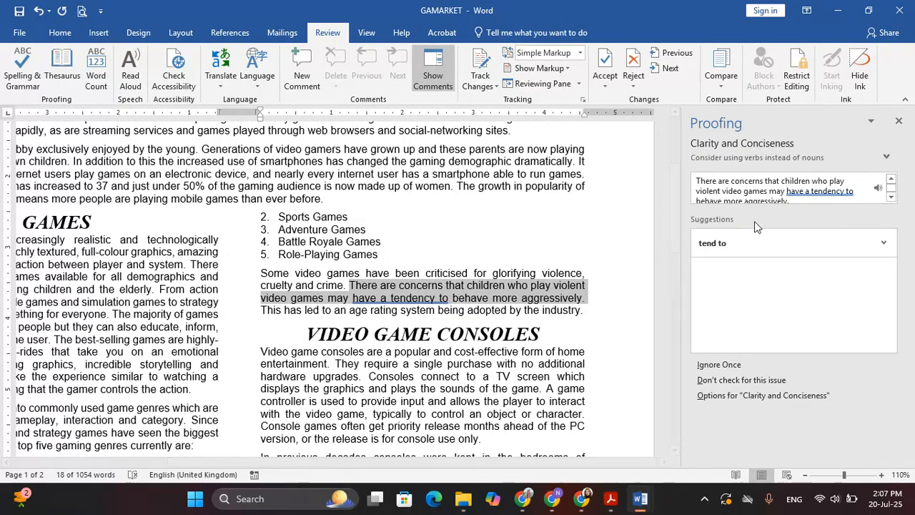
pyautogui.click(744, 365)
pyautogui.click(754, 363)
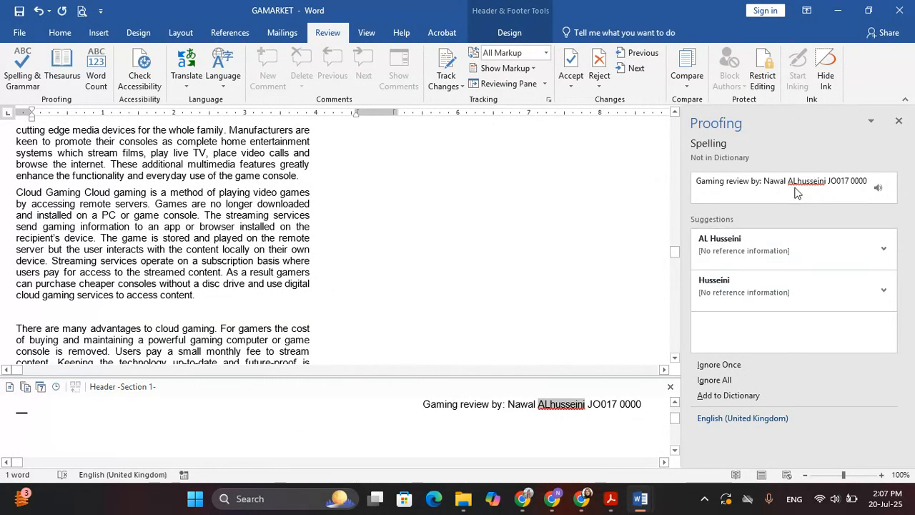
pyautogui.click(790, 186)
pyautogui.click(737, 365)
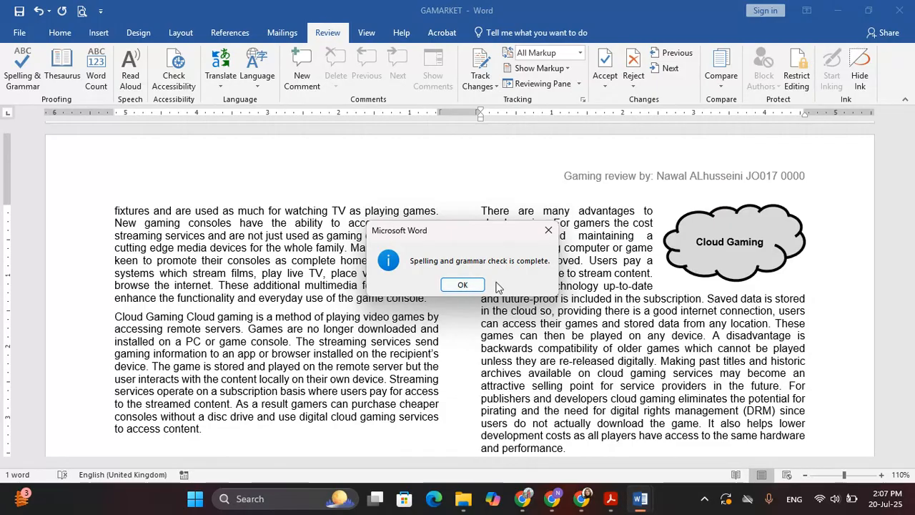
# Step: Dismiss the spelling-and-grammar-complete message
pyautogui.click(463, 285)
pyautogui.scroll(4, 522, 329)
pyautogui.scroll(10, 521, 329)
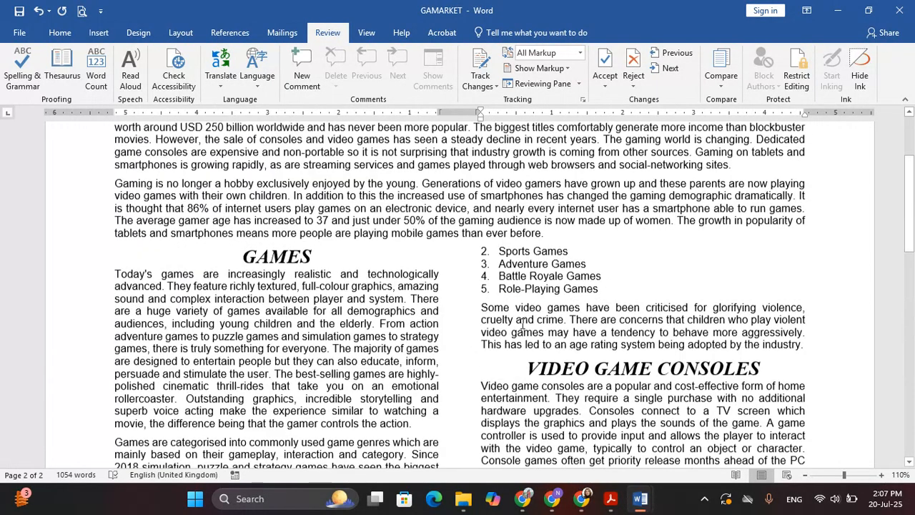
# Step: Reread step 10 in the exam PDF, then return to the document's Games section
pyautogui.hotkey('alt', 'Tab')
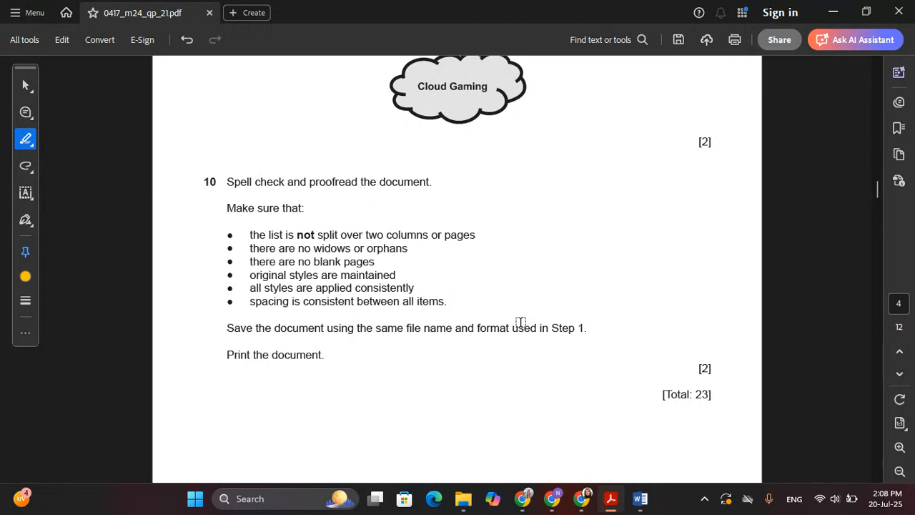
pyautogui.hotkey('alt', 'Tab')
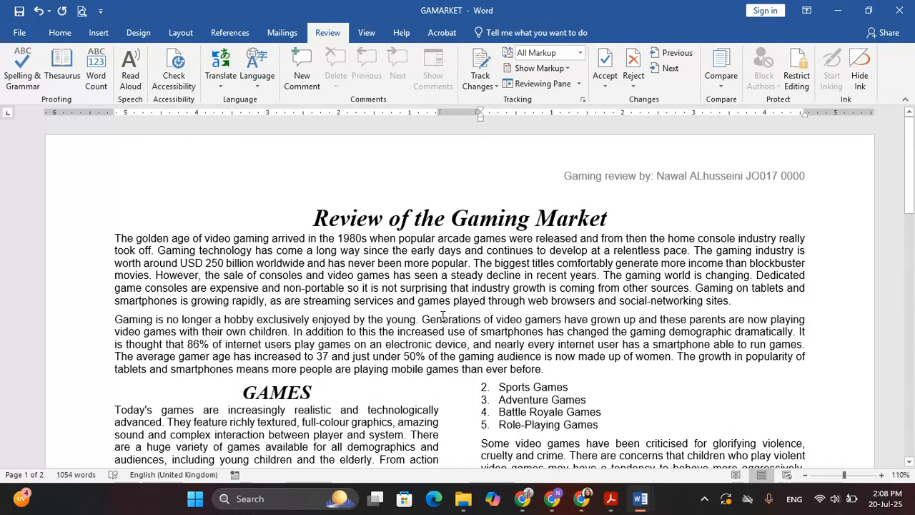
pyautogui.scroll(-5, 443, 317)
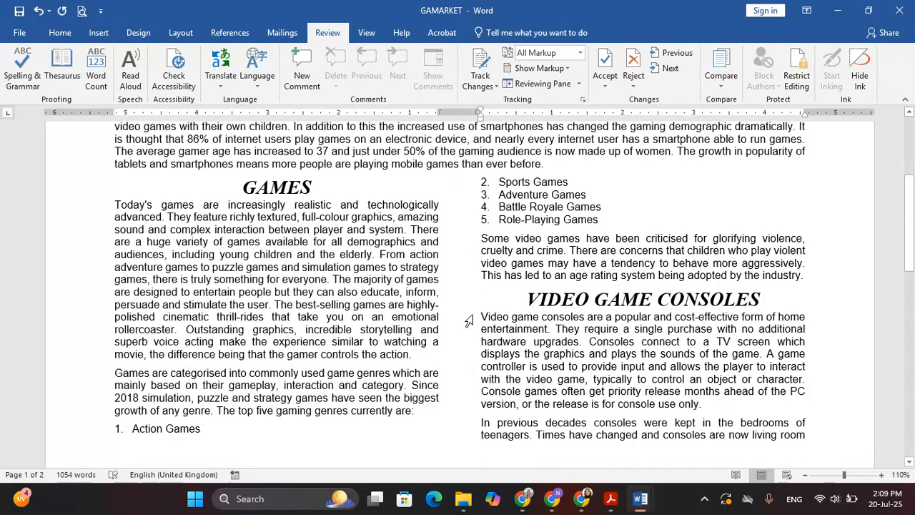
pyautogui.scroll(-1, 292, 242)
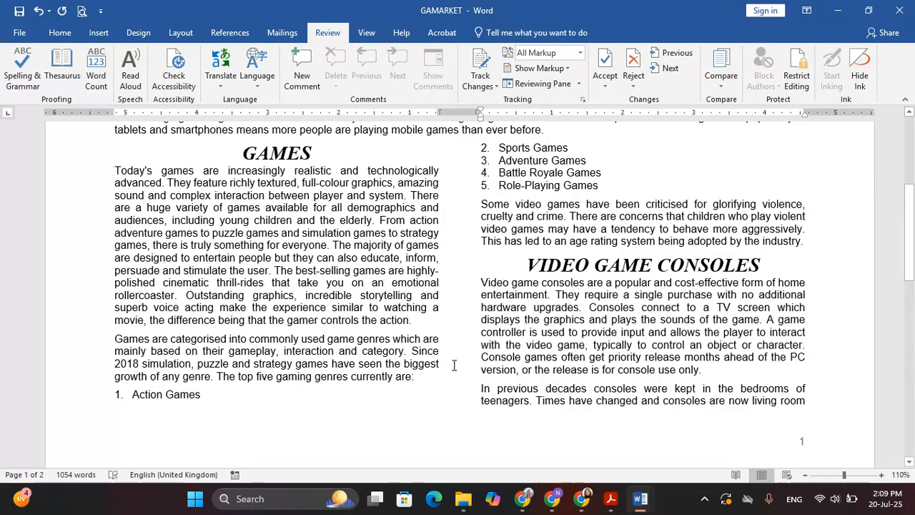
# Step: Add a blank line after 'currently are:' so '1. Action Games' starts the right column
pyautogui.click(423, 379)
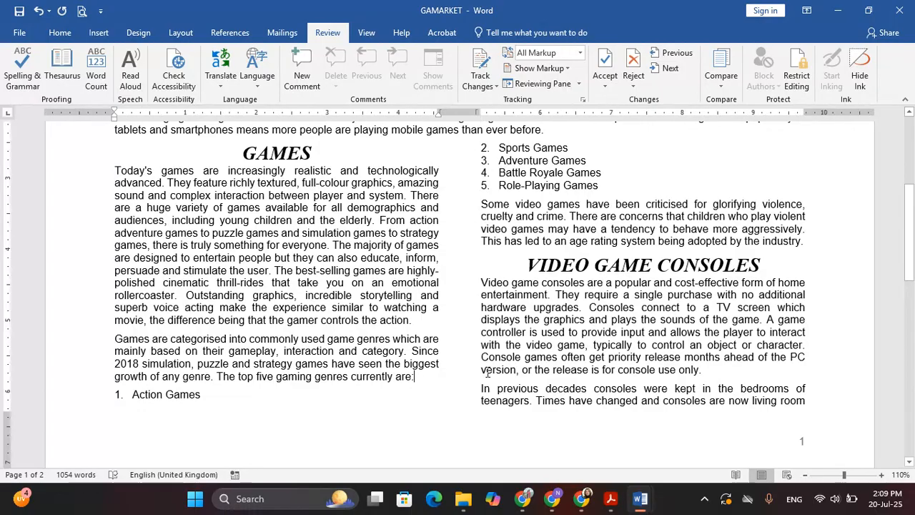
pyautogui.press('Return')
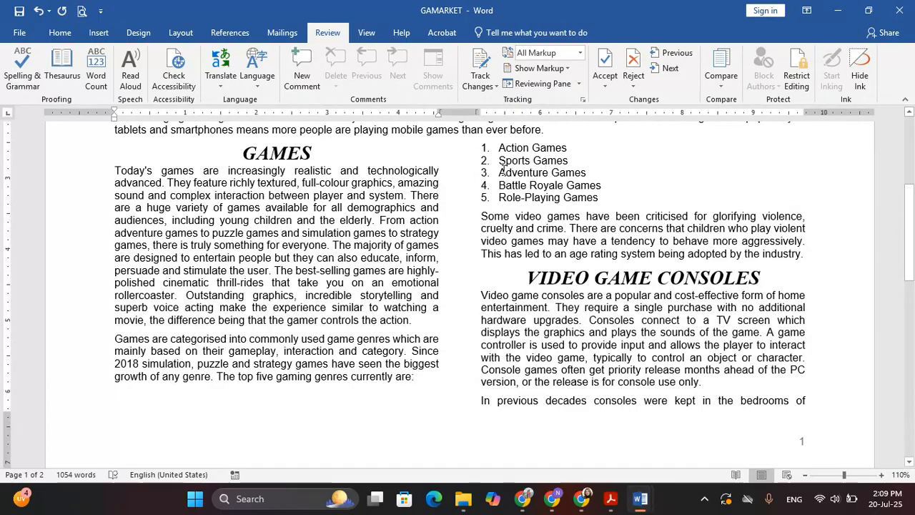
pyautogui.scroll(-2, 516, 299)
pyautogui.scroll(-6, 516, 299)
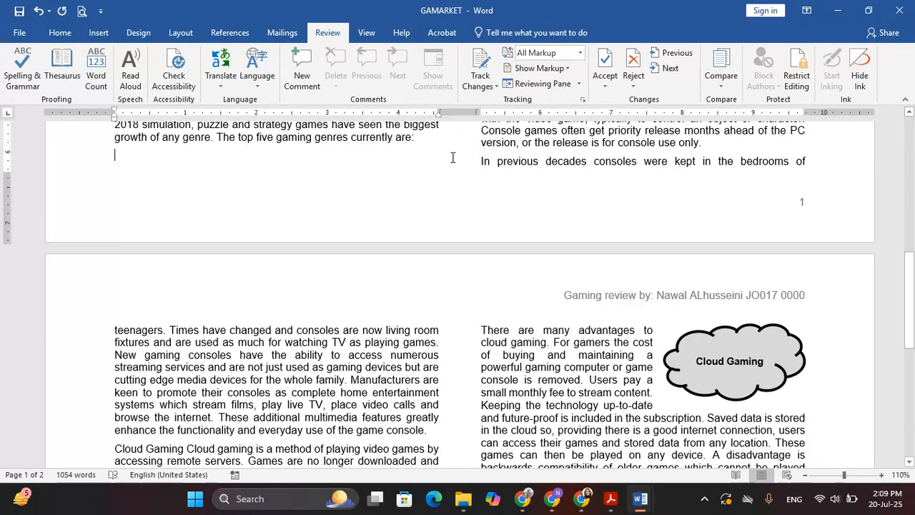
pyautogui.click(479, 162)
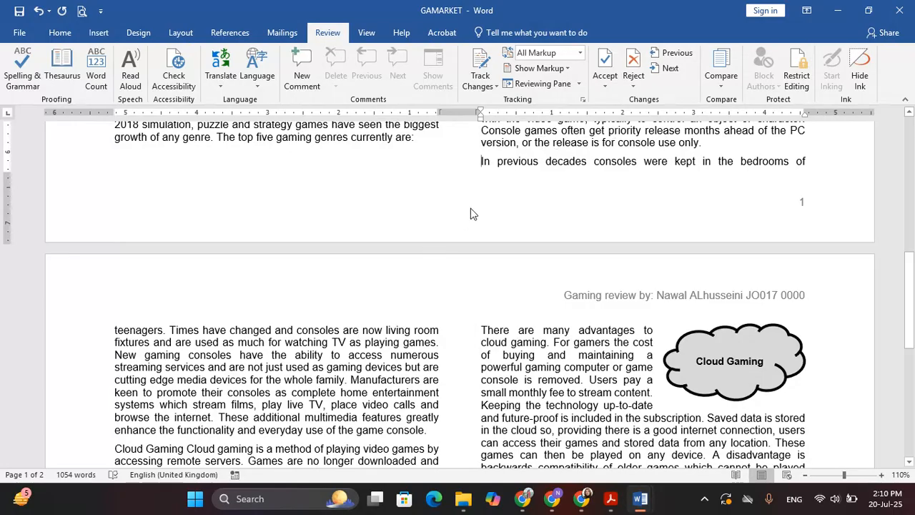
# Step: Insert a column break so 'In previous decades' begins page 2
pyautogui.hotkey('ctrl', 'Return')
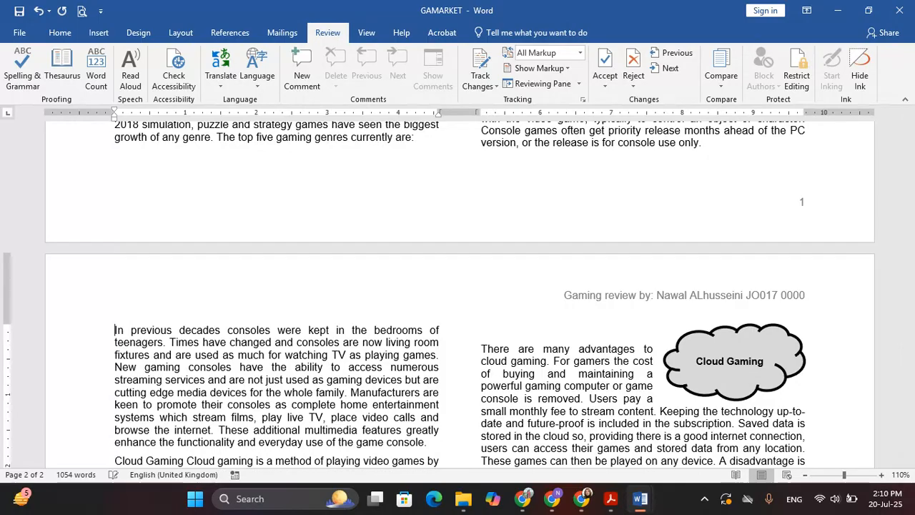
pyautogui.scroll(-5, 280, 299)
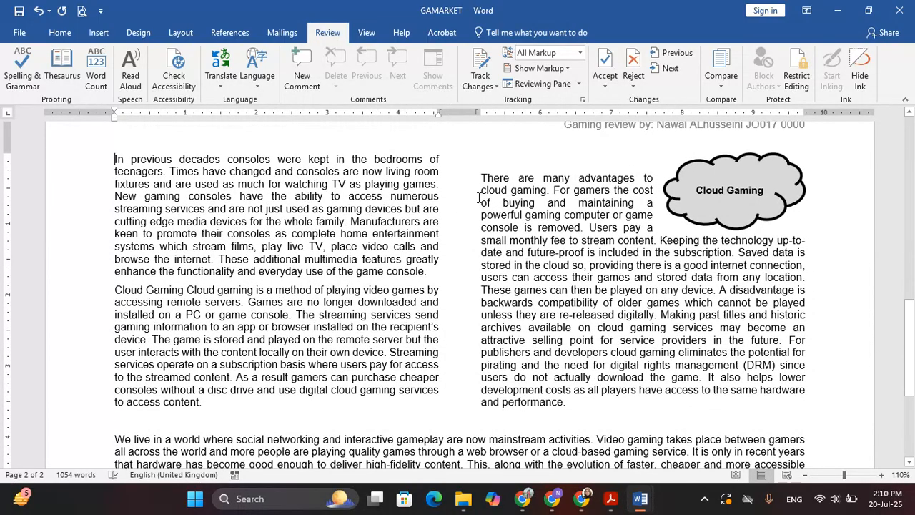
pyautogui.scroll(2, 491, 217)
# Step: Delete the empty line above 'There are many advantages'
pyautogui.click(492, 227)
pyautogui.press('Delete')
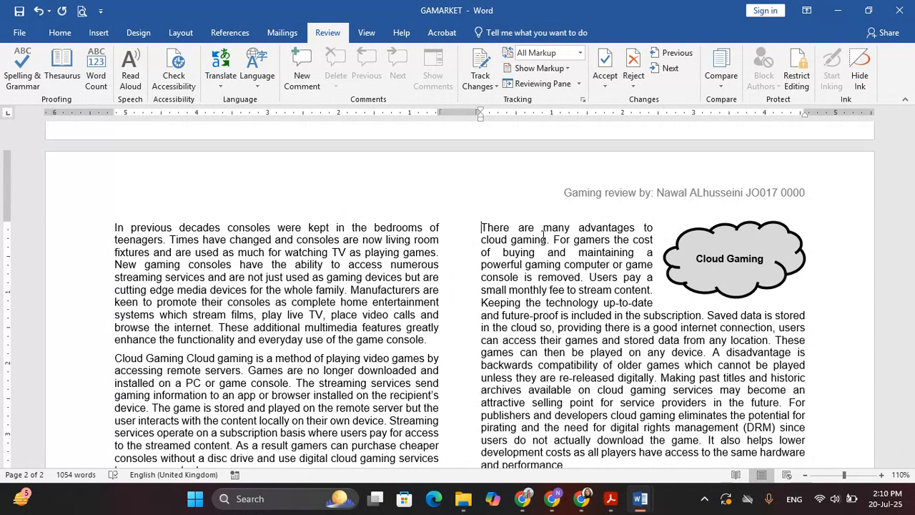
pyautogui.scroll(-1, 546, 247)
pyautogui.scroll(20, 556, 290)
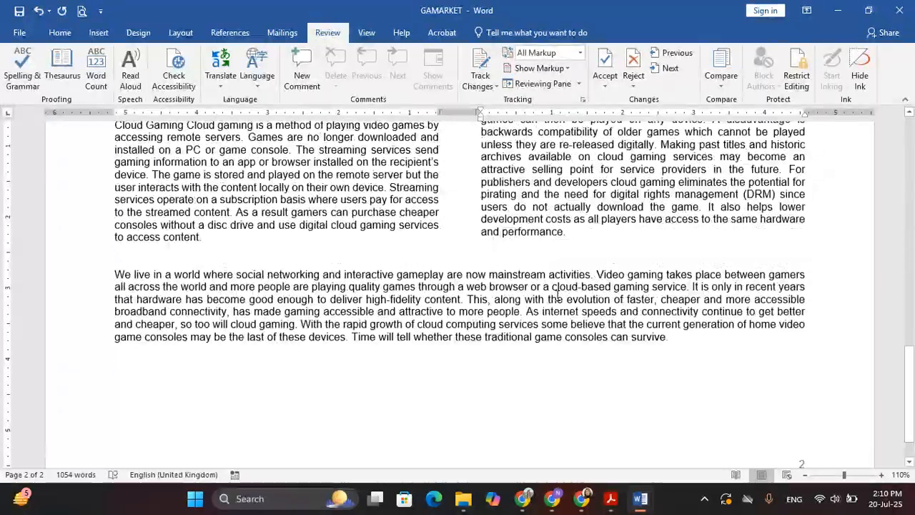
pyautogui.scroll(2, 556, 295)
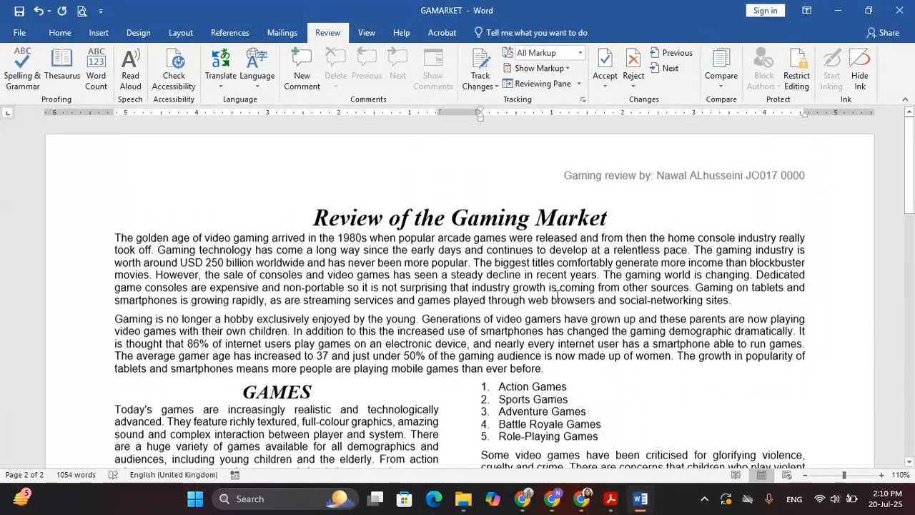
pyautogui.scroll(-10, 533, 334)
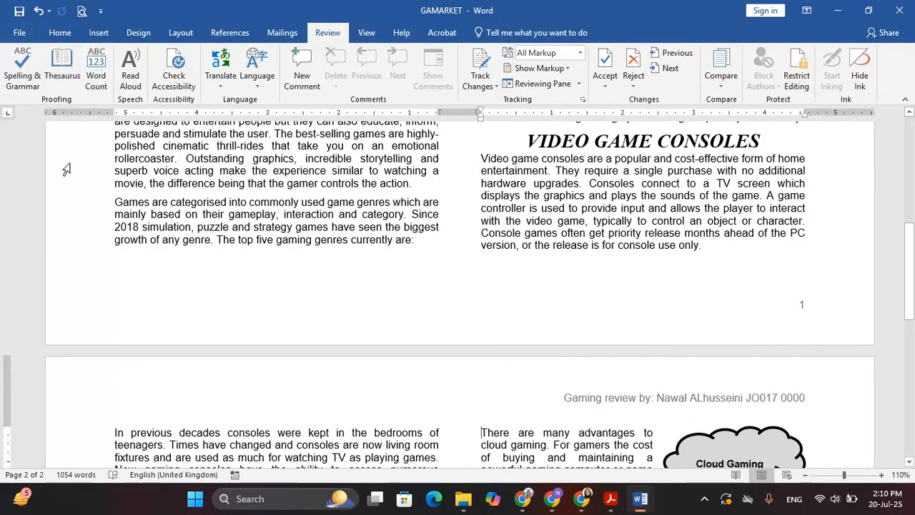
# Step: Show the print preview of the two-page GAMARKET document with Ctrl+P
pyautogui.click(19, 33)
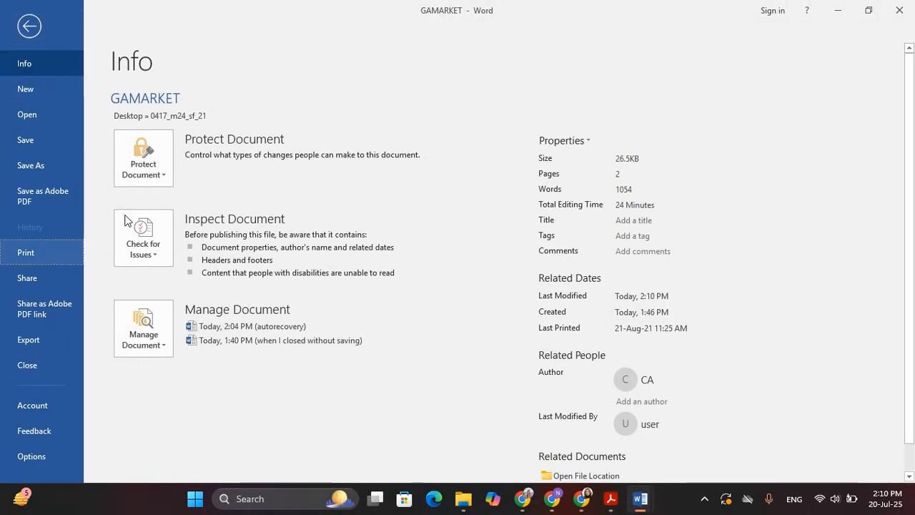
pyautogui.hotkey('ctrl', 'p')
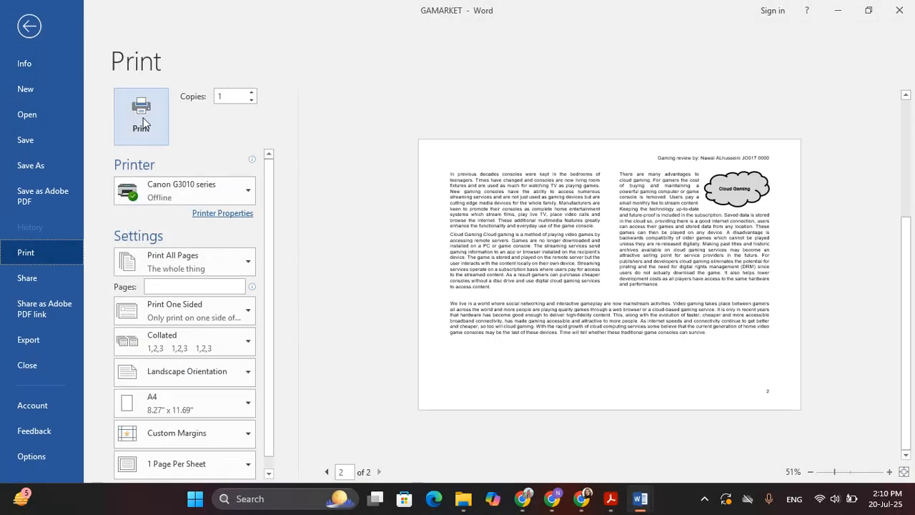